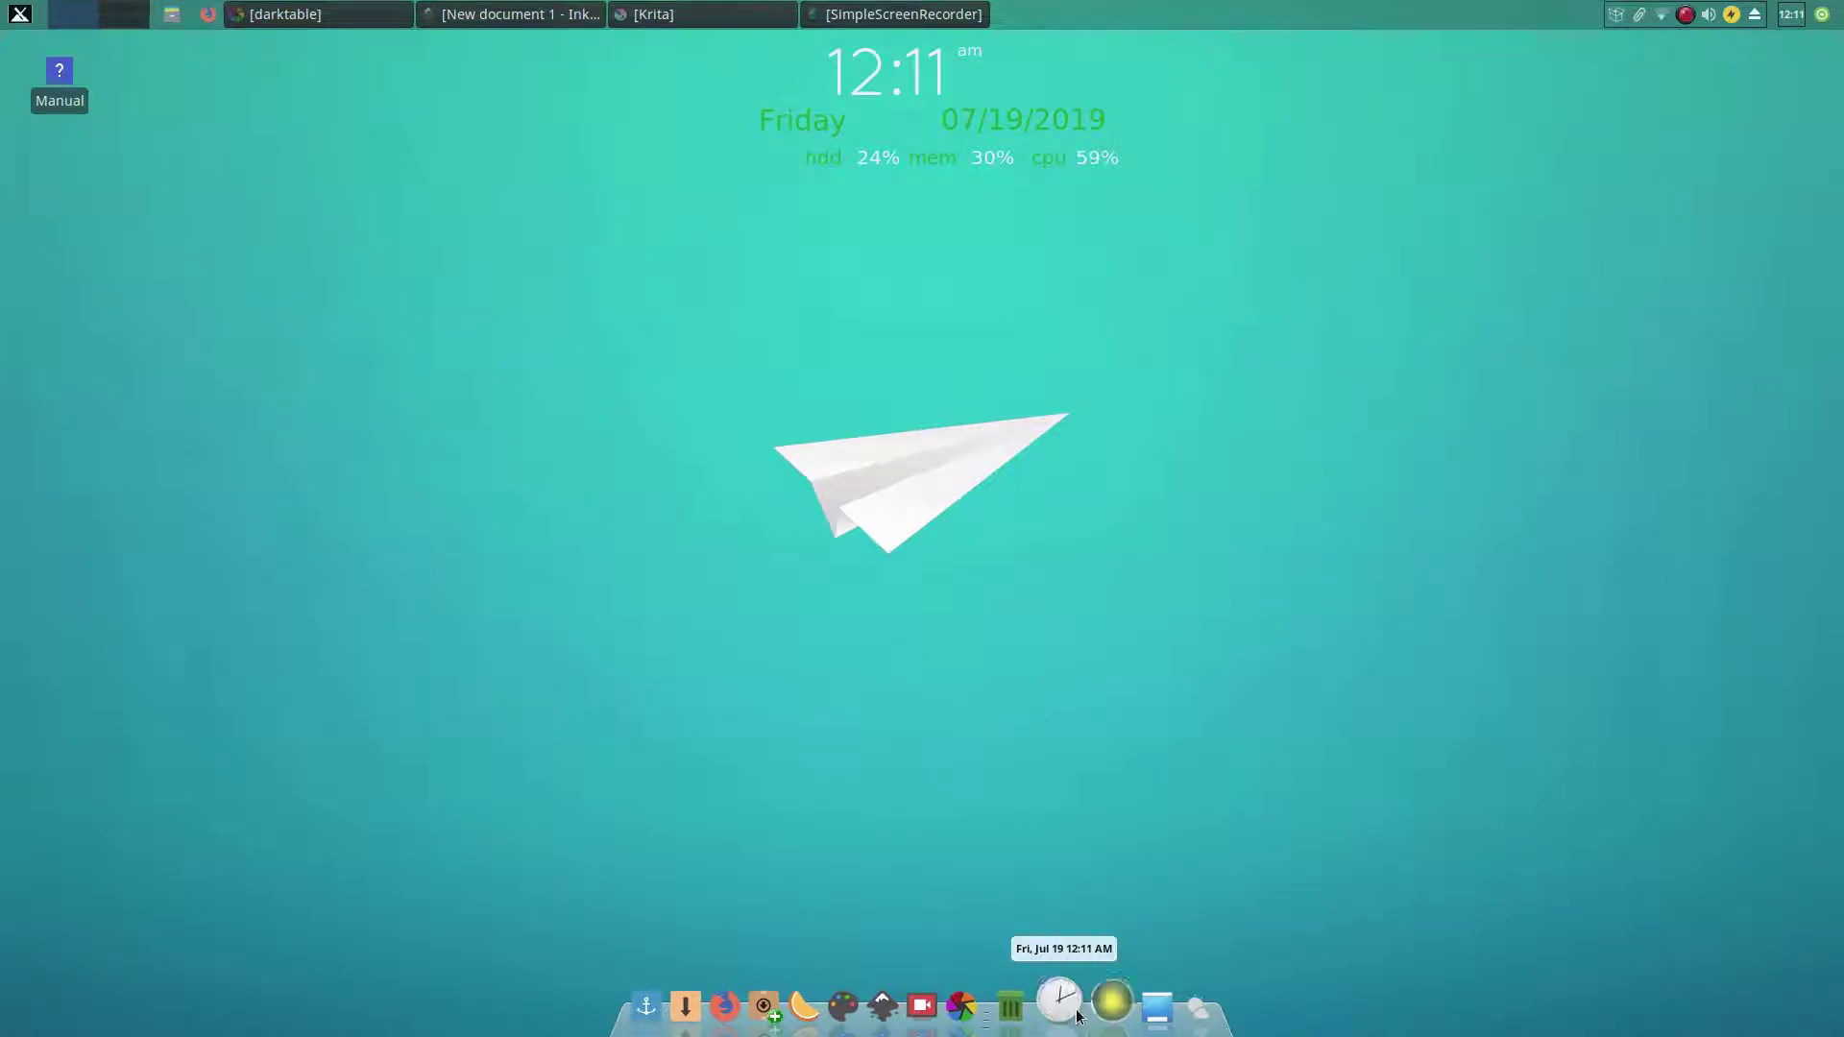
Step: Bring up the Xfce Whisker applications menu at the panel's top-left
{"action": "mouse_move", "coordinate": [1112, 1015]}
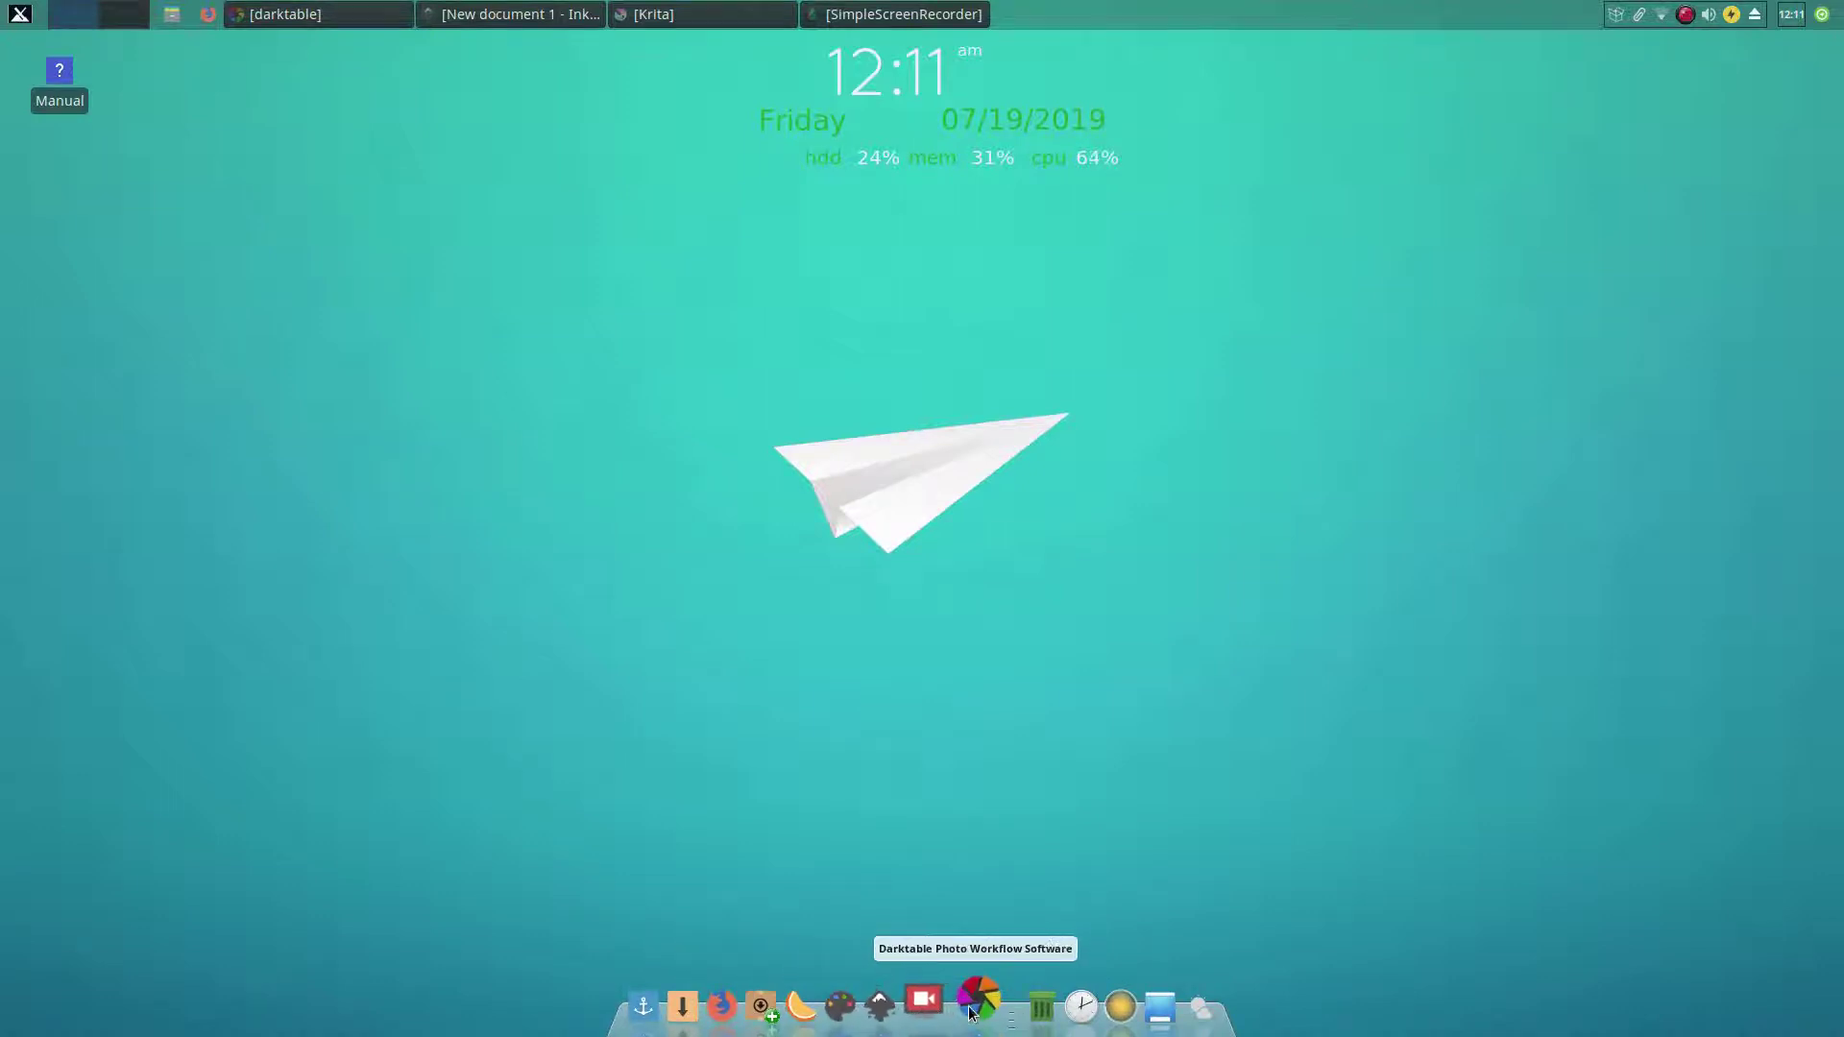
Step: Launch Shotwell by searching 'sh' in the Whisker applications menu
{"action": "left_click", "coordinate": [6, 9]}
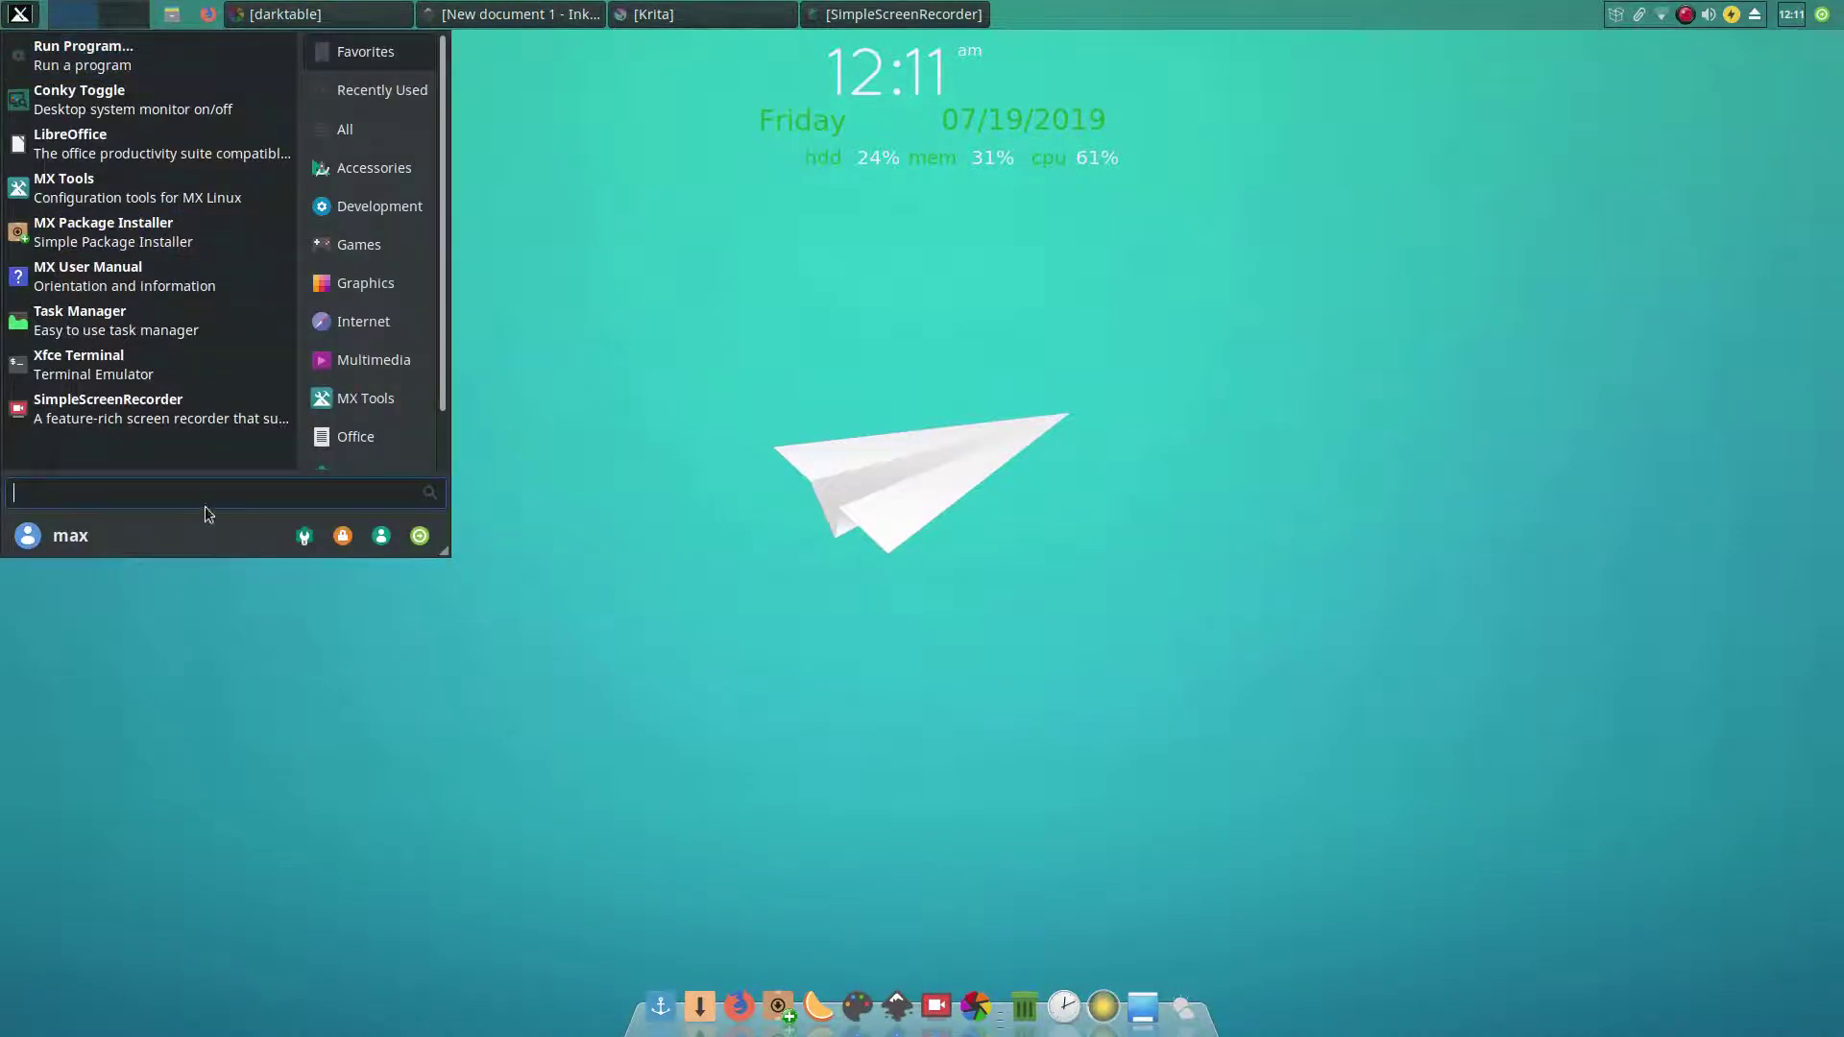
{"action": "type", "text": "sh"}
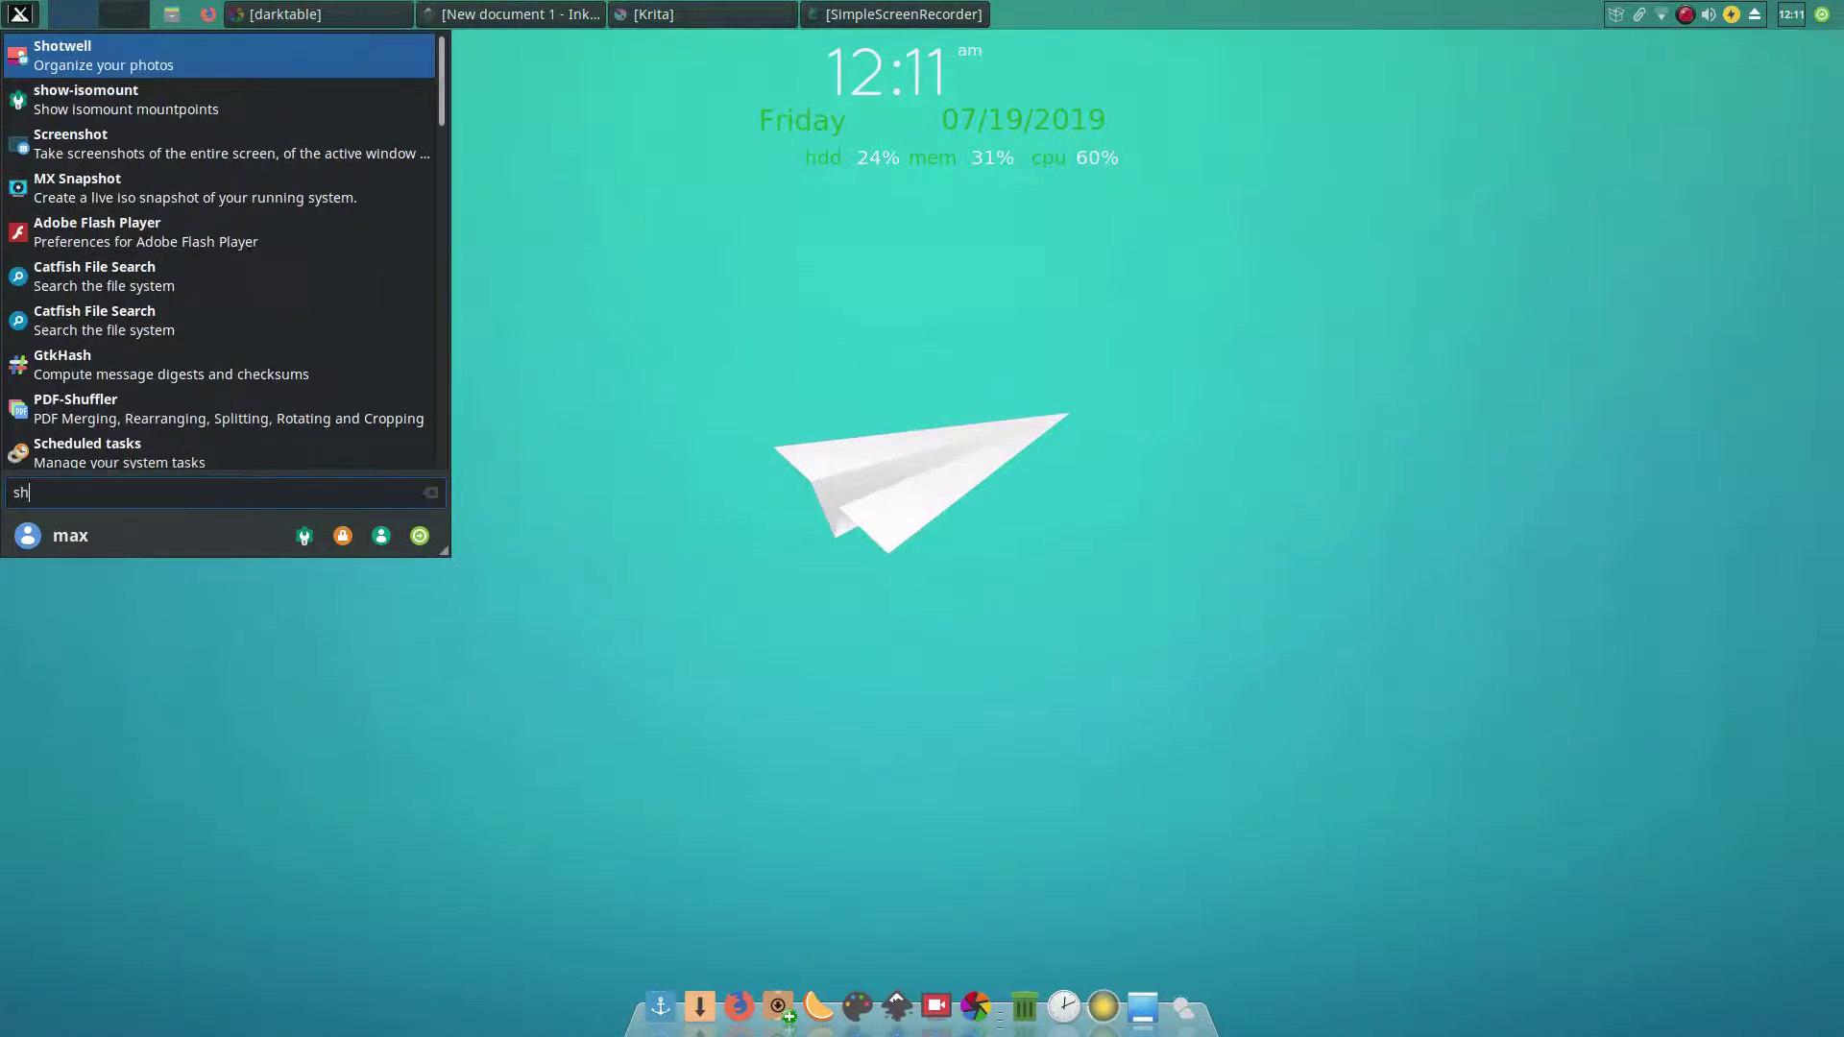
{"action": "left_click", "coordinate": [110, 53]}
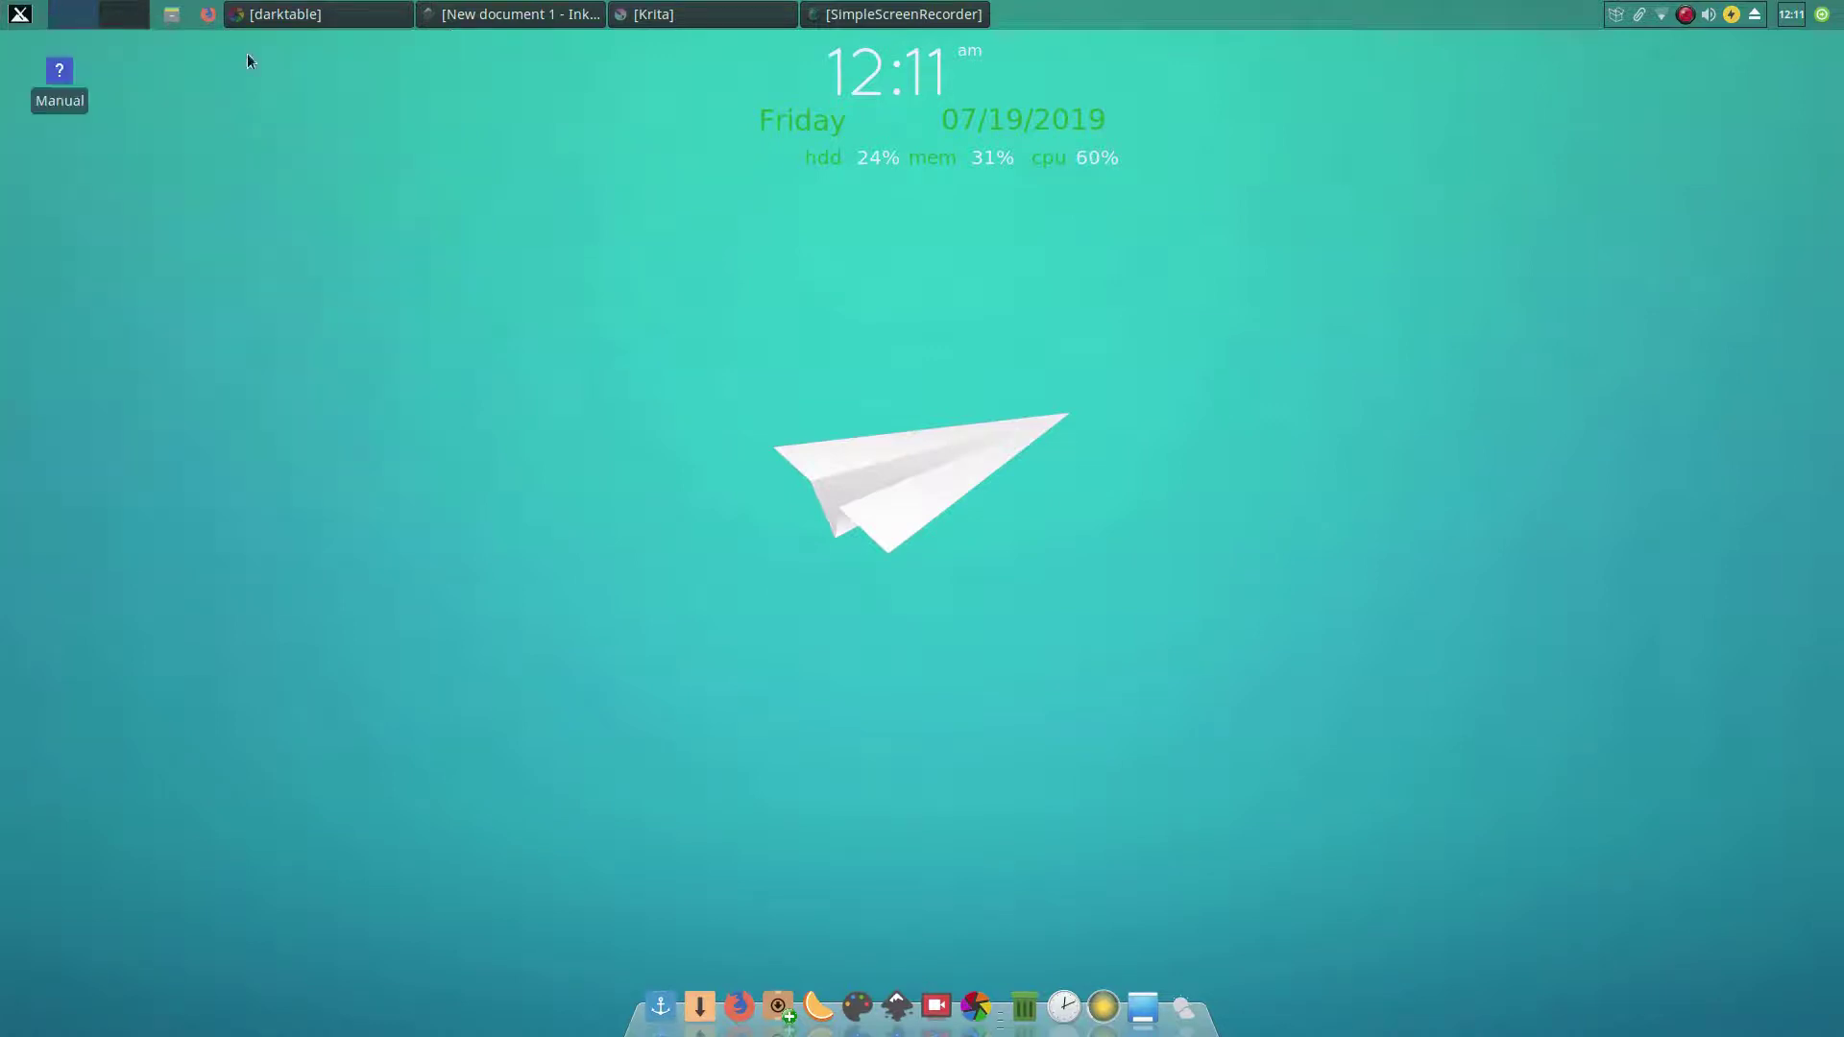
Step: Move the Shotwell window to screen centre, then minimise and restore it from the dock
{"action": "left_click_drag", "start_coordinate": [1554, 36], "coordinate": [1362, 88]}
{"action": "left_click", "coordinate": [1573, 96]}
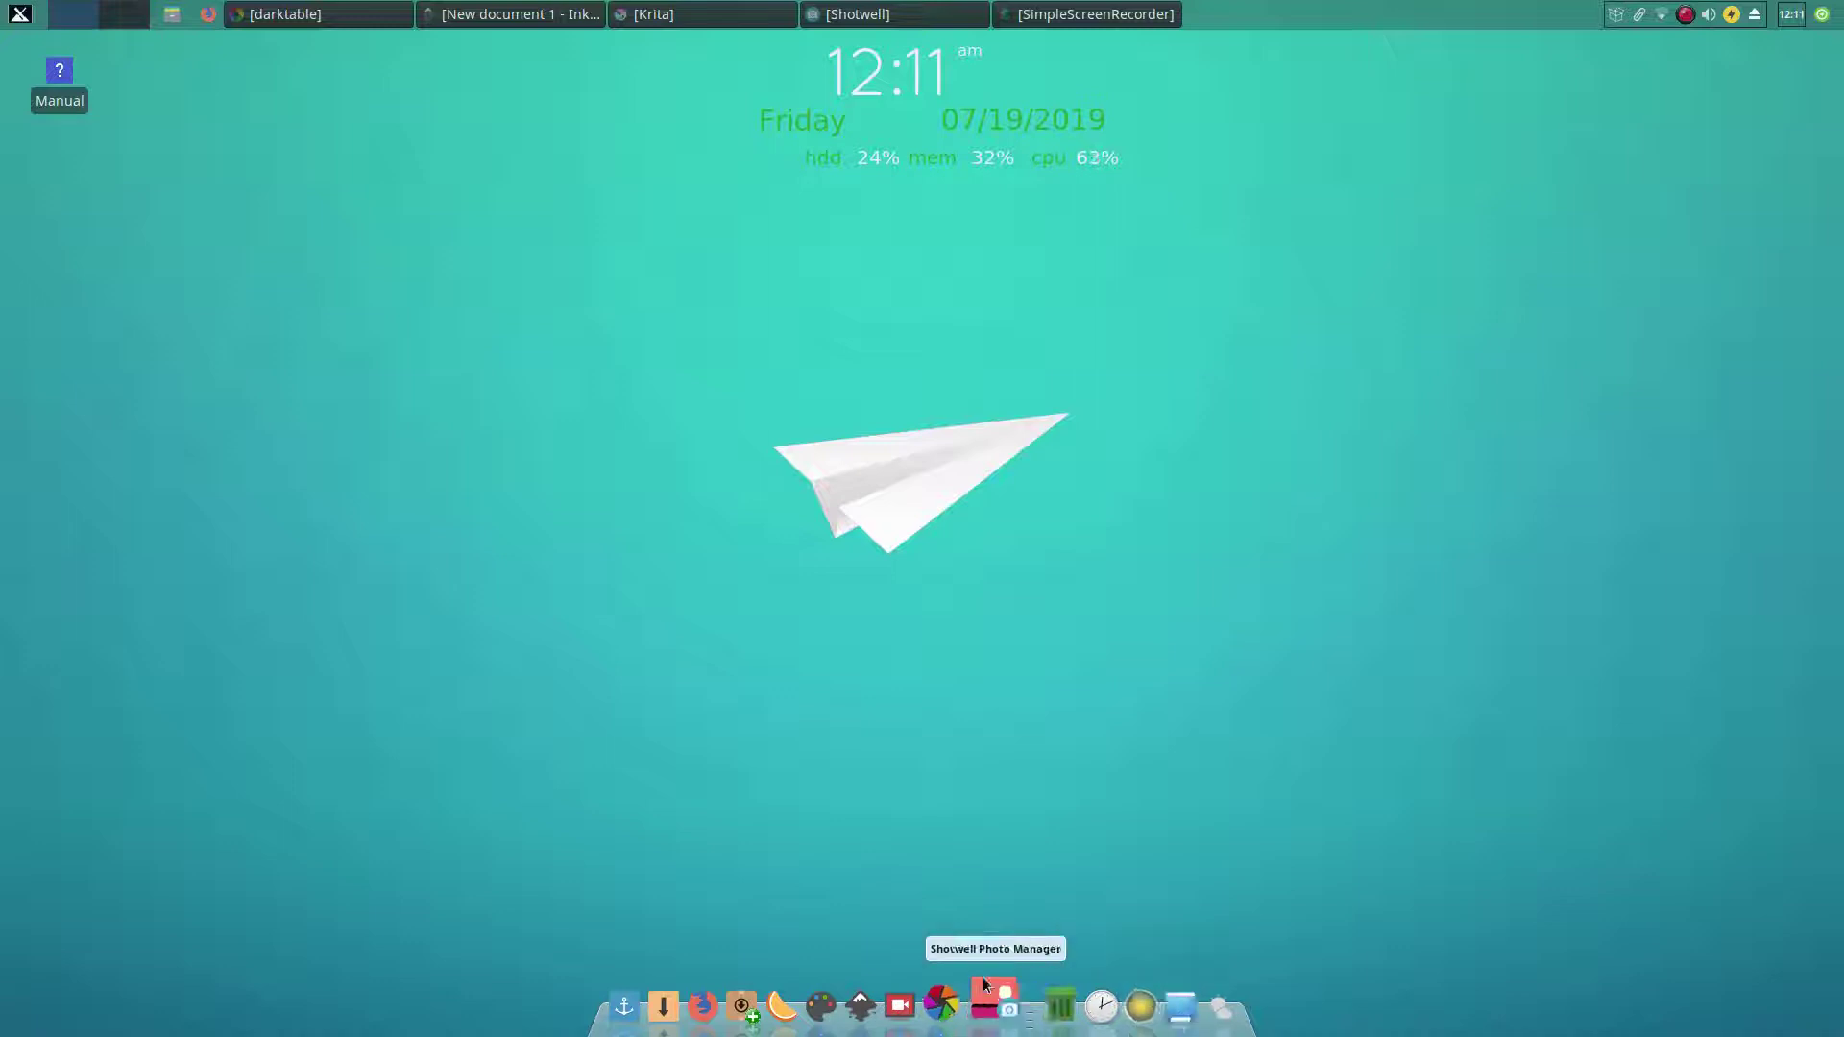
{"action": "left_click", "coordinate": [986, 1009]}
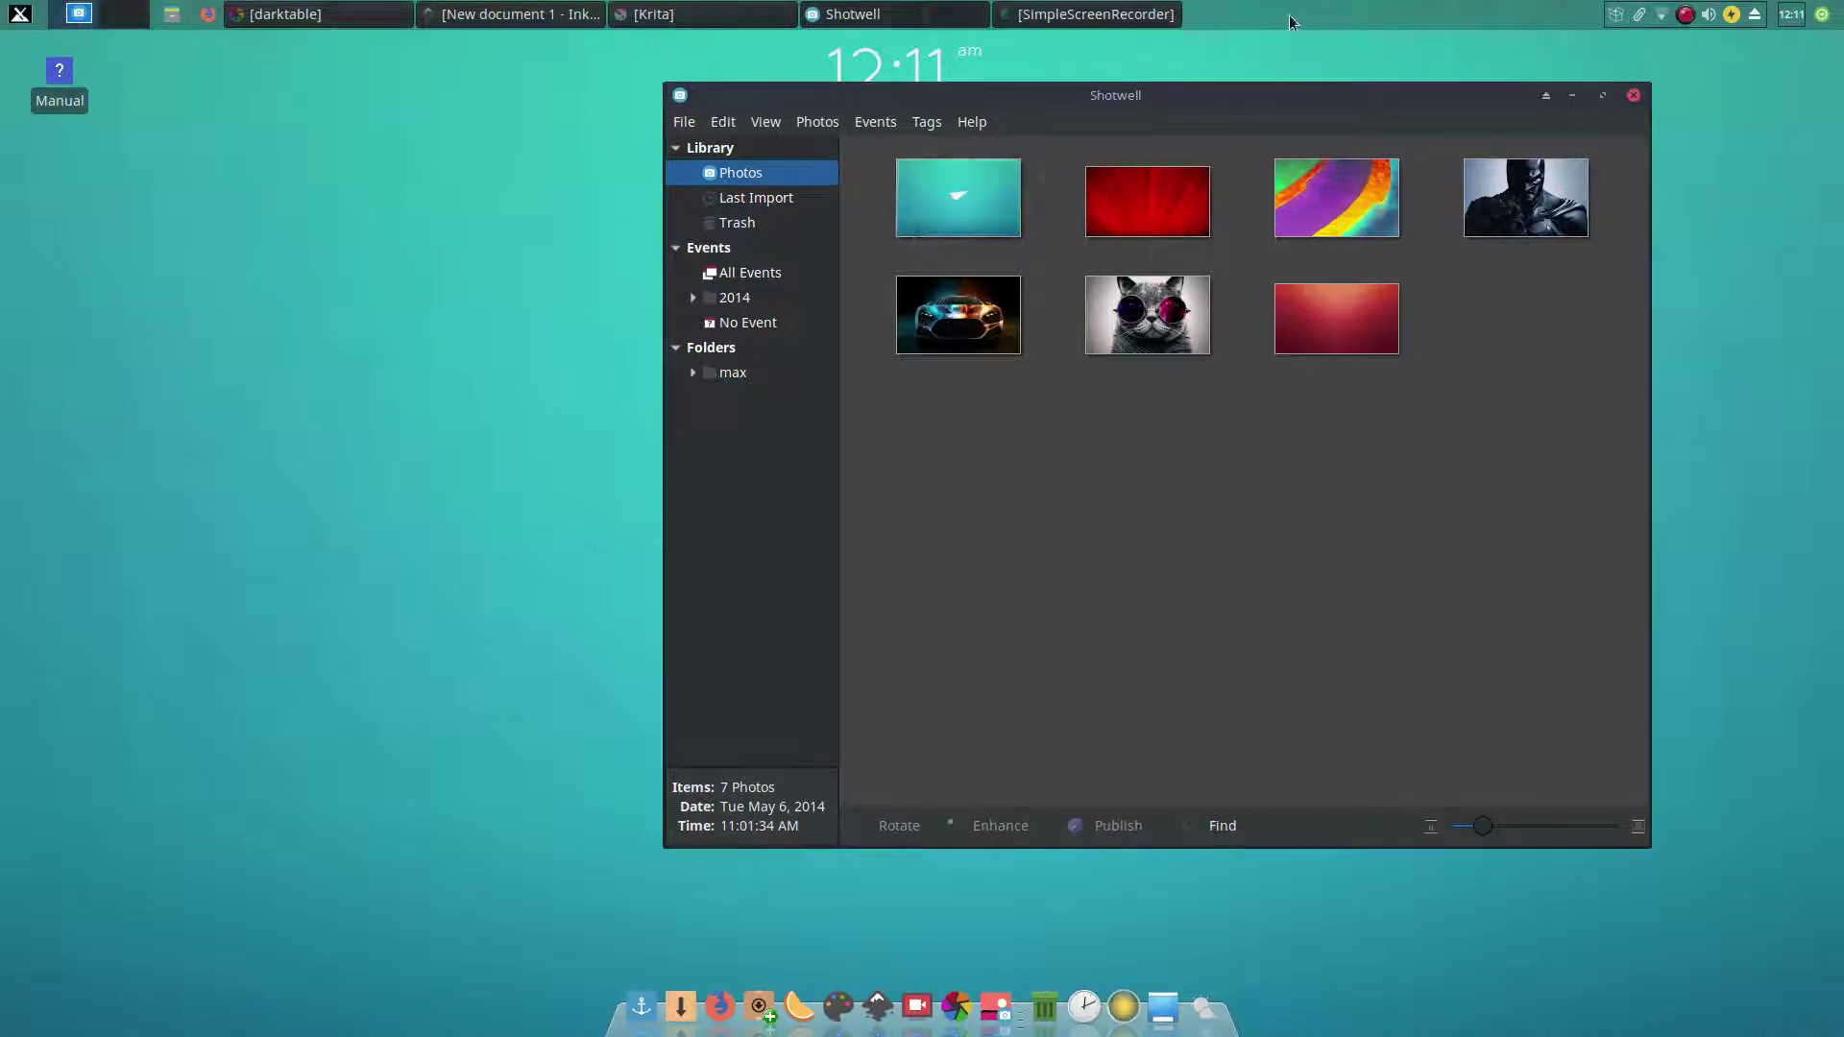
Step: View the red photo, then open the Batman photo from the max folder
{"action": "double_click", "coordinate": [1180, 201]}
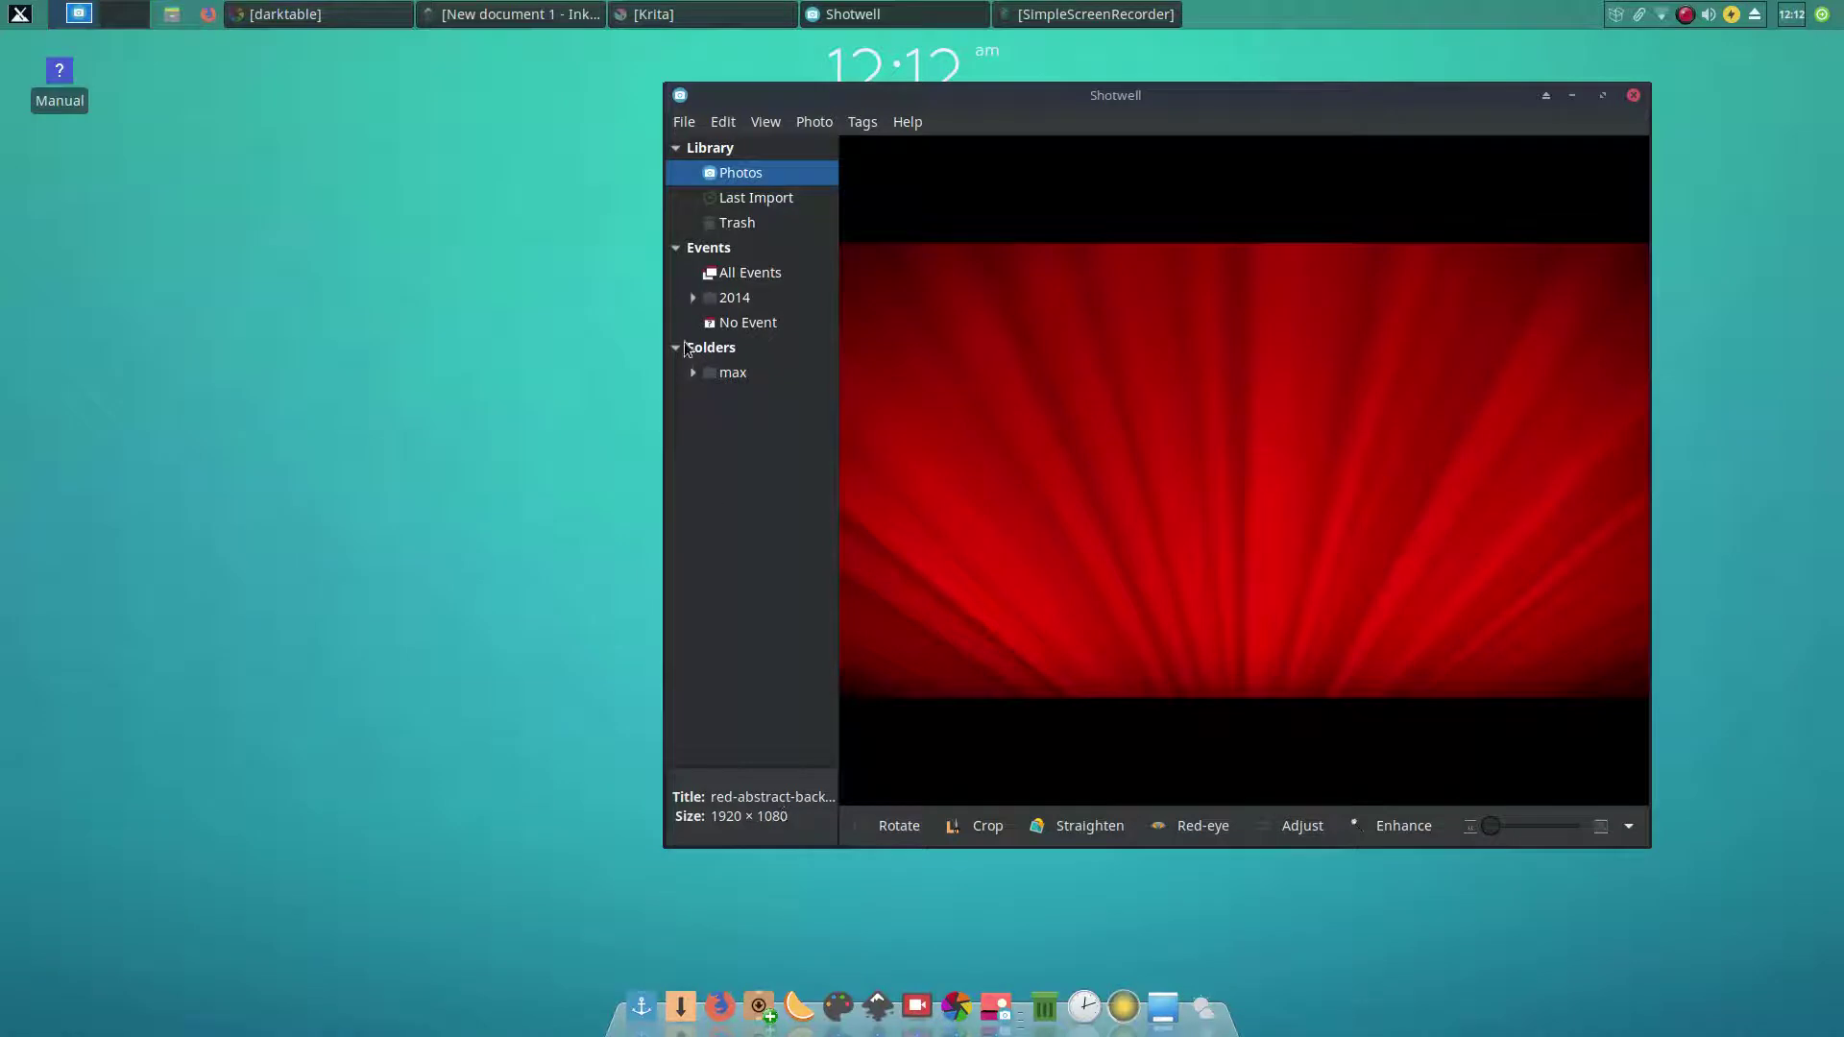
{"action": "left_click", "coordinate": [730, 373]}
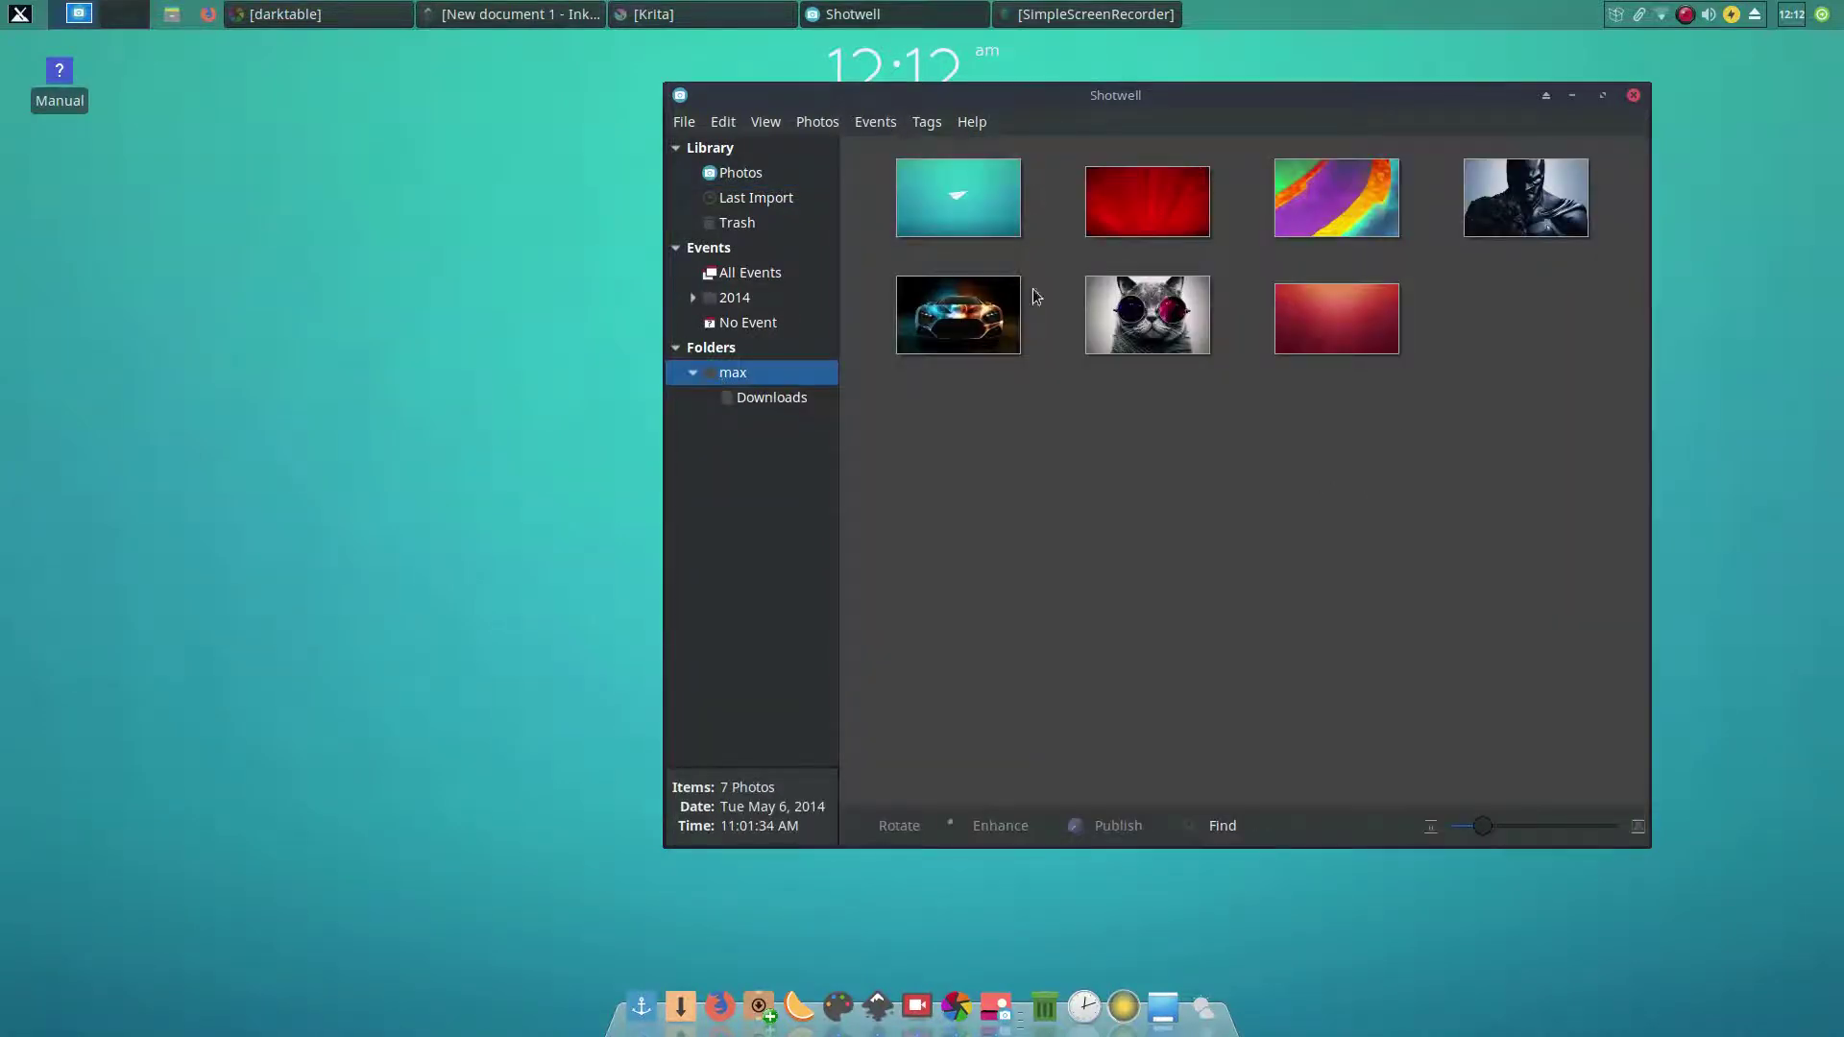
{"action": "double_click", "coordinate": [1527, 204]}
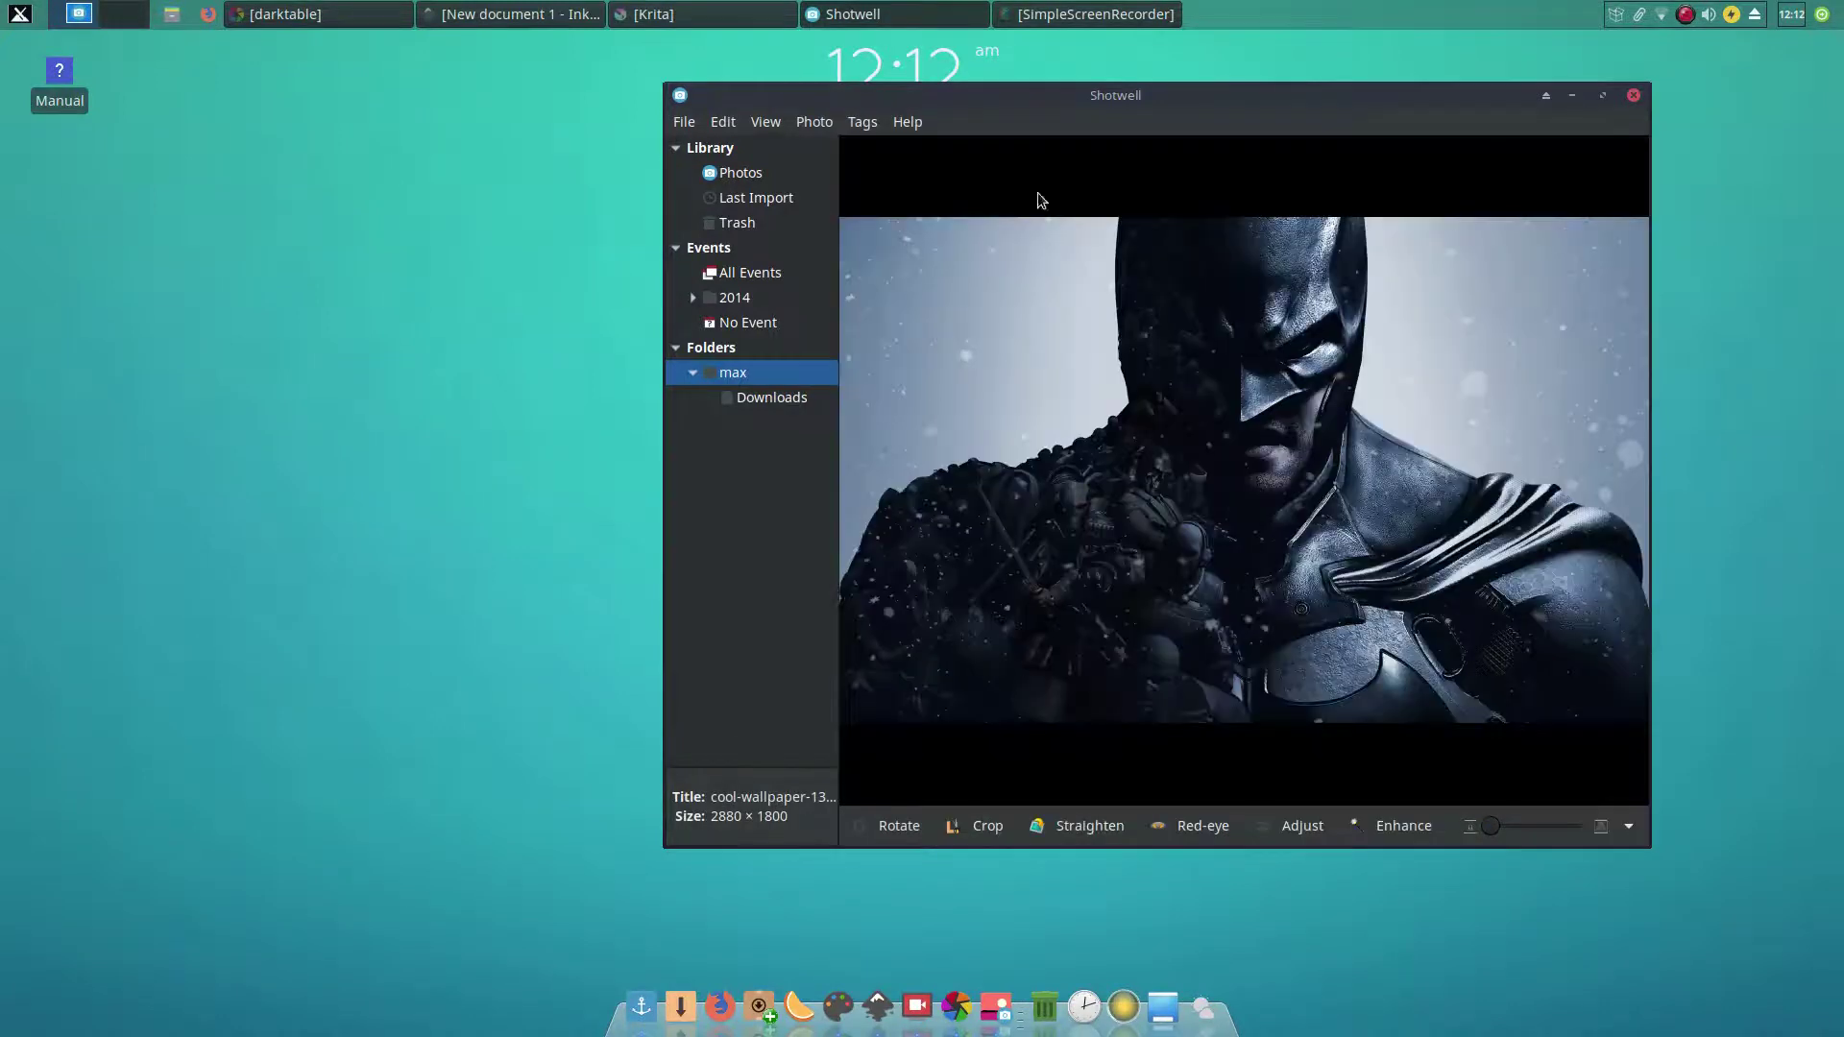
Step: Rotate the Batman photo four quarter turns back to upright
{"action": "left_click", "coordinate": [897, 828]}
{"action": "left_click", "coordinate": [899, 828]}
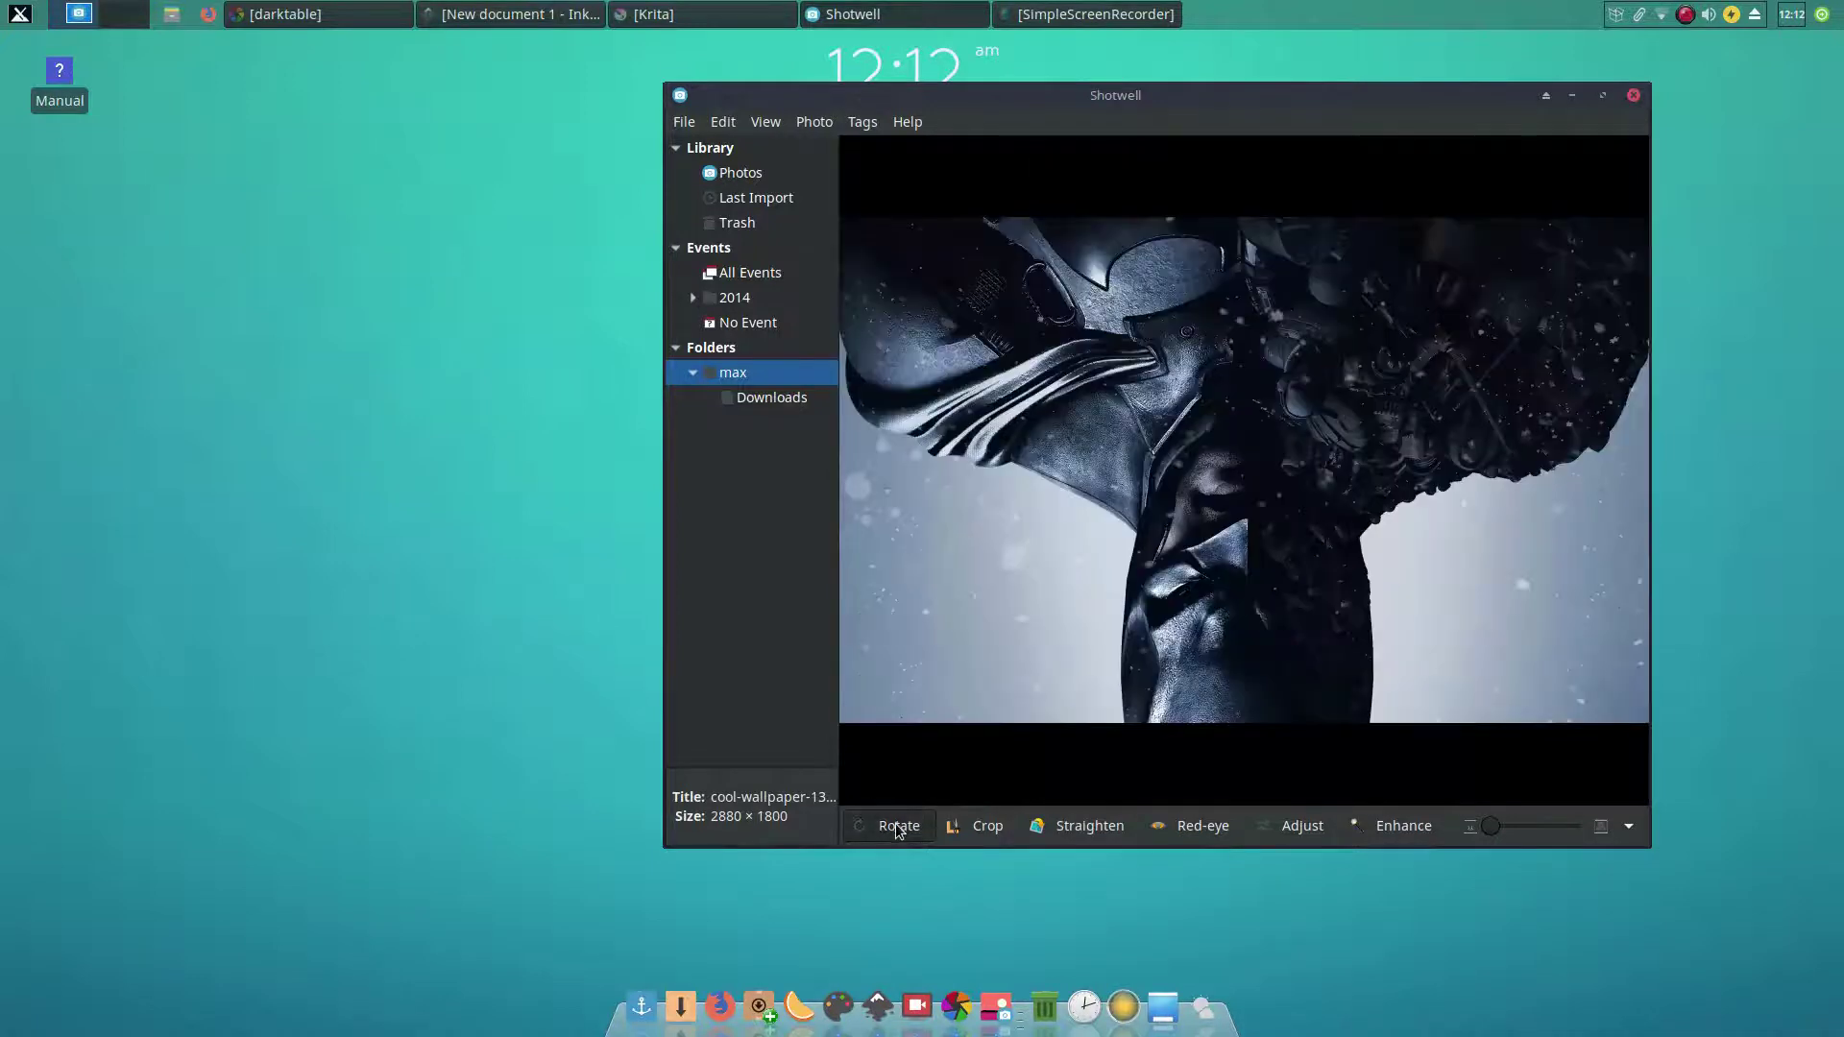
{"action": "left_click", "coordinate": [899, 828]}
{"action": "left_click", "coordinate": [898, 828]}
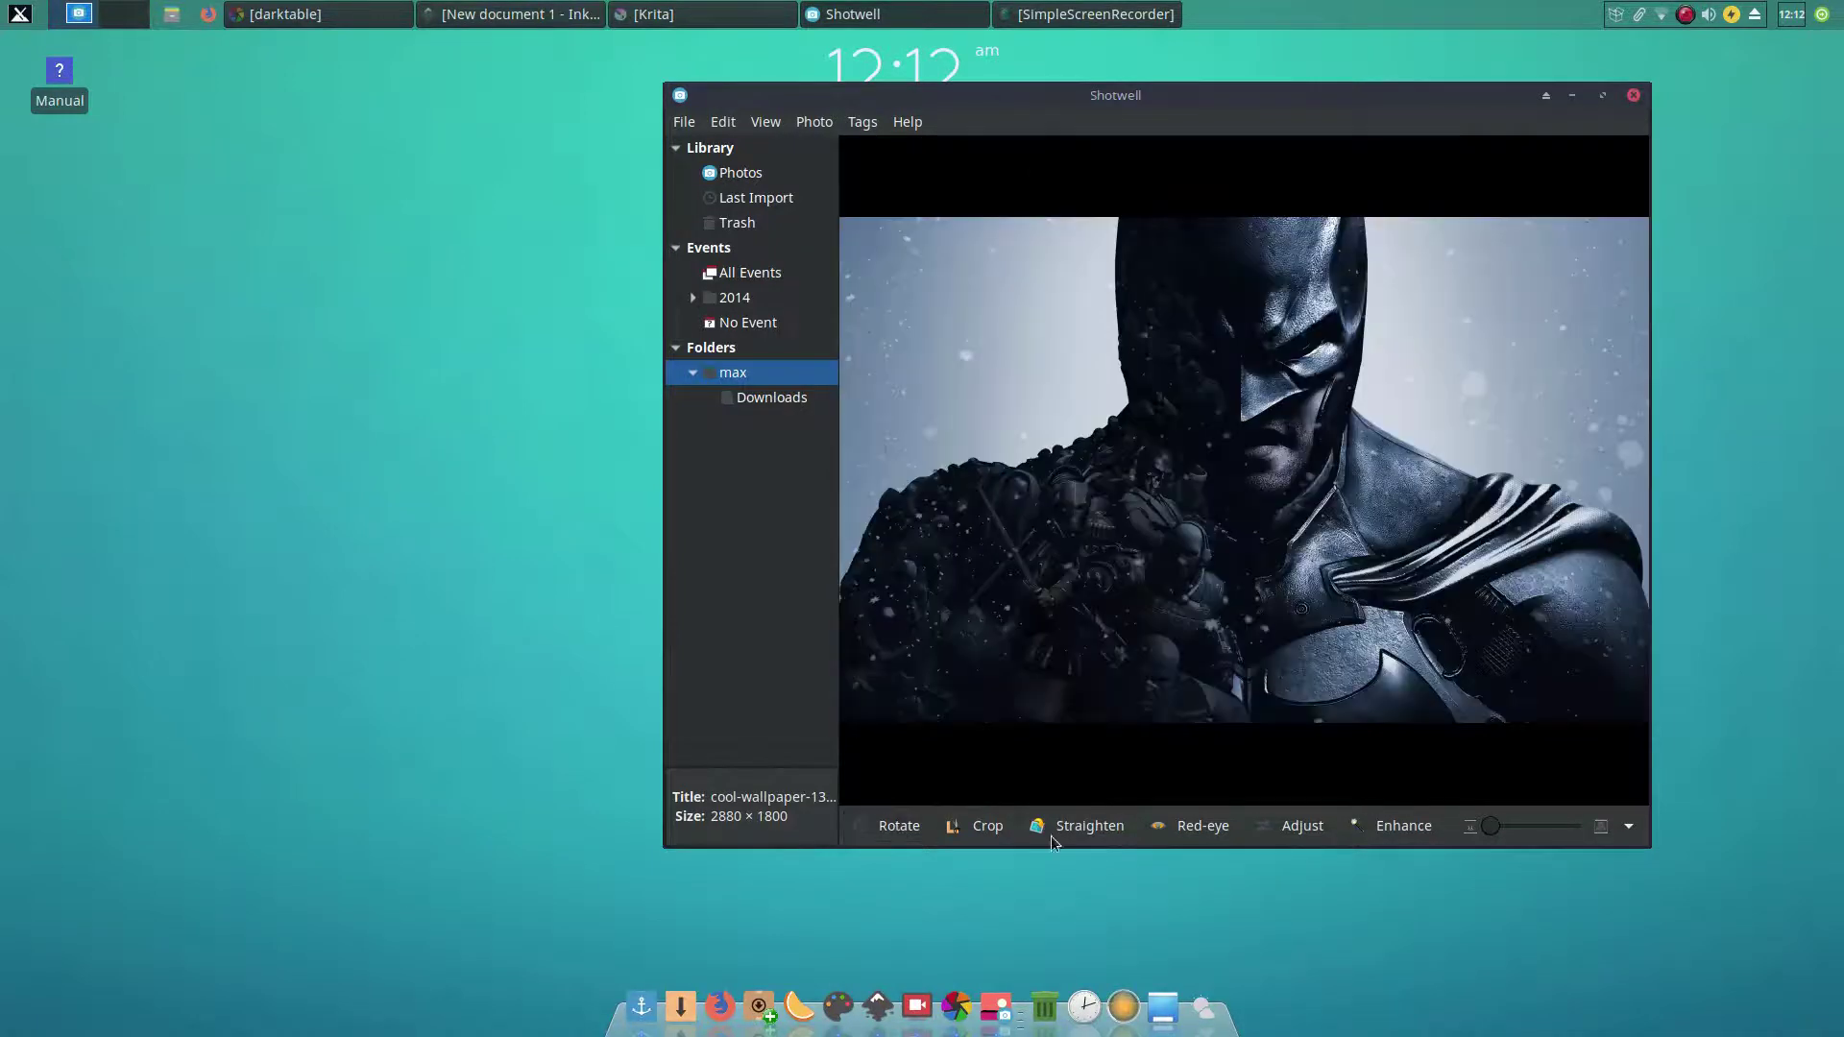
{"action": "left_click", "coordinate": [982, 834]}
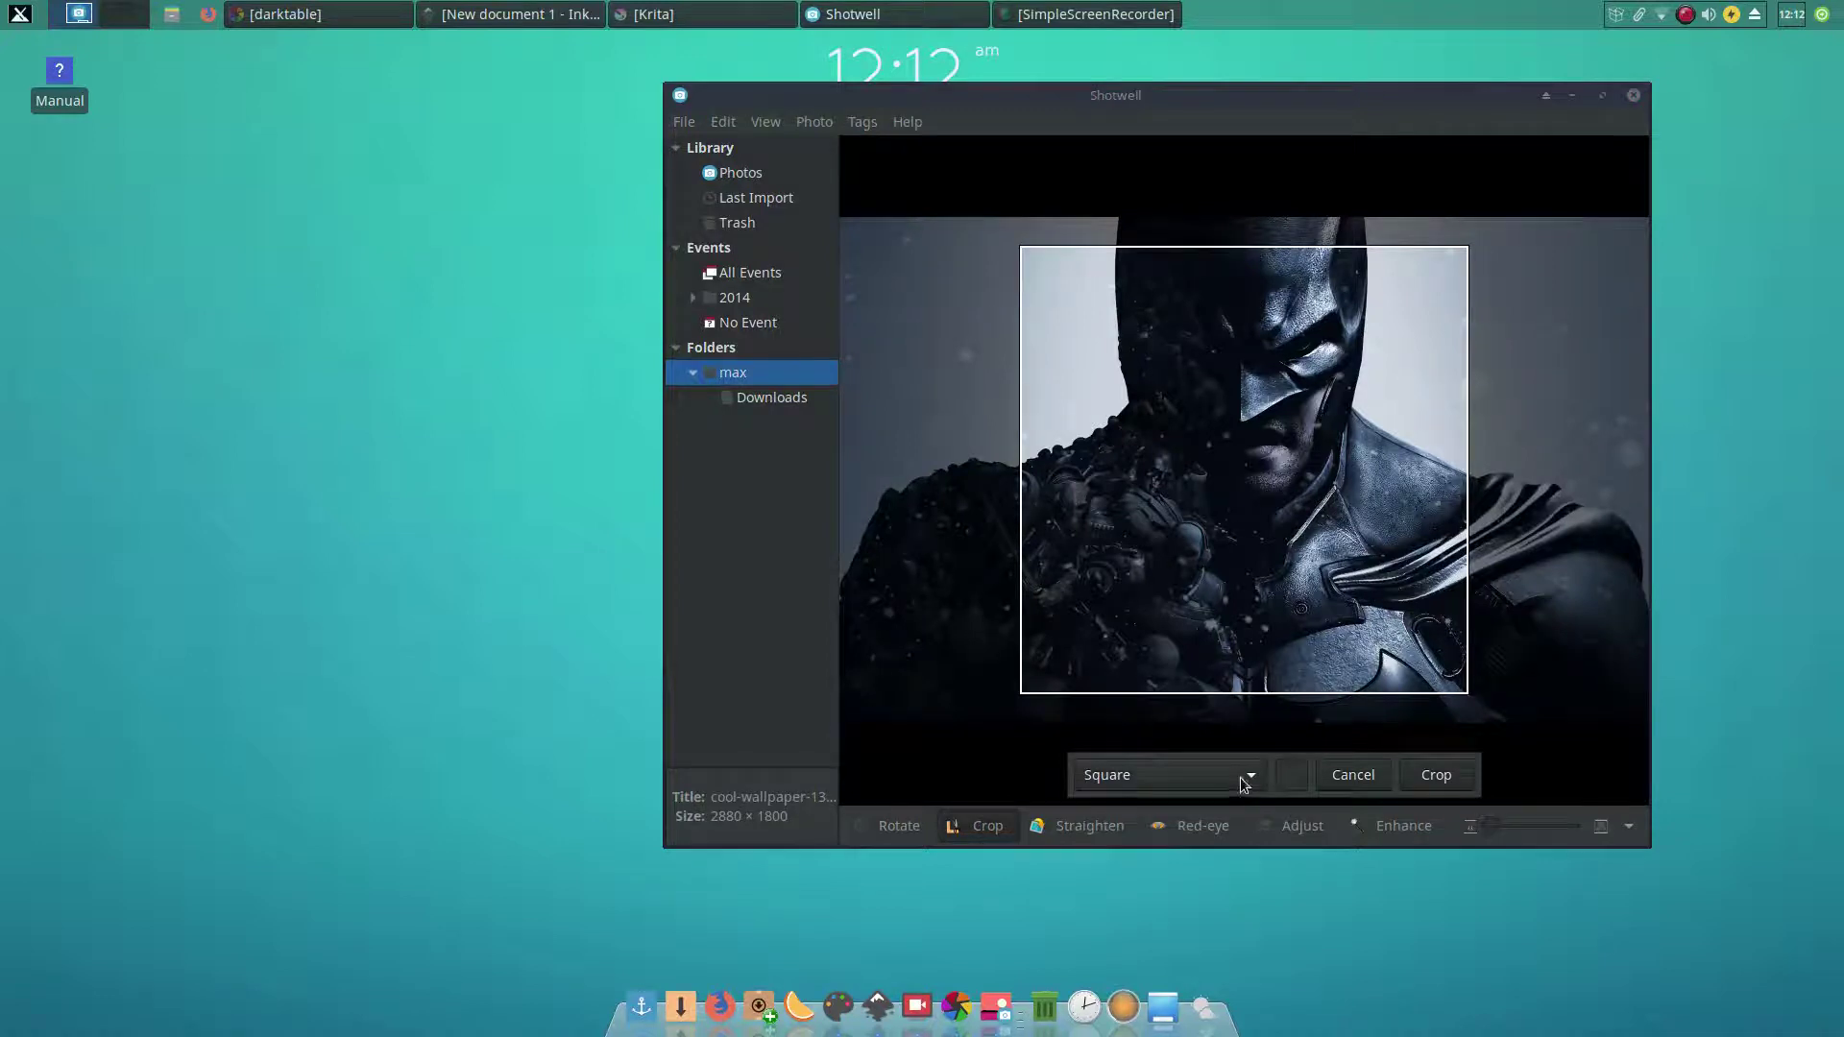
{"action": "left_click", "coordinate": [1241, 776]}
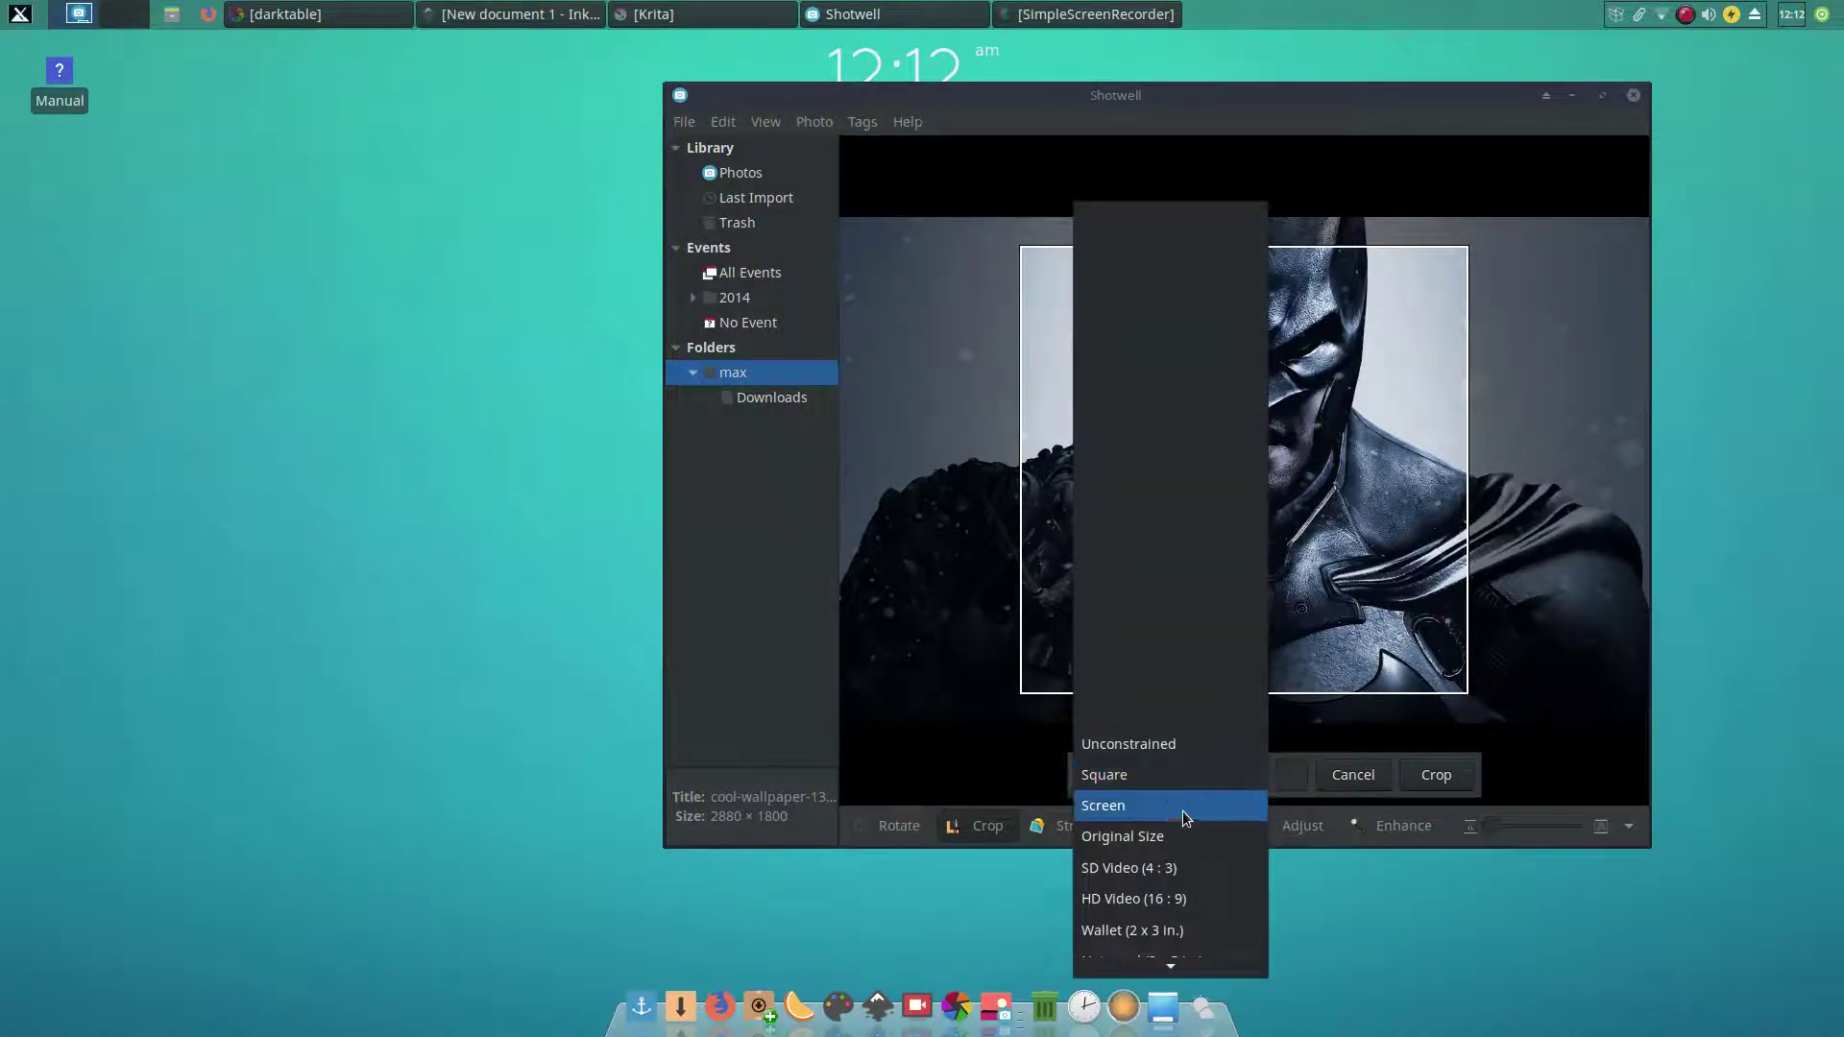
{"action": "left_click", "coordinate": [1181, 810]}
{"action": "left_click", "coordinate": [1199, 774]}
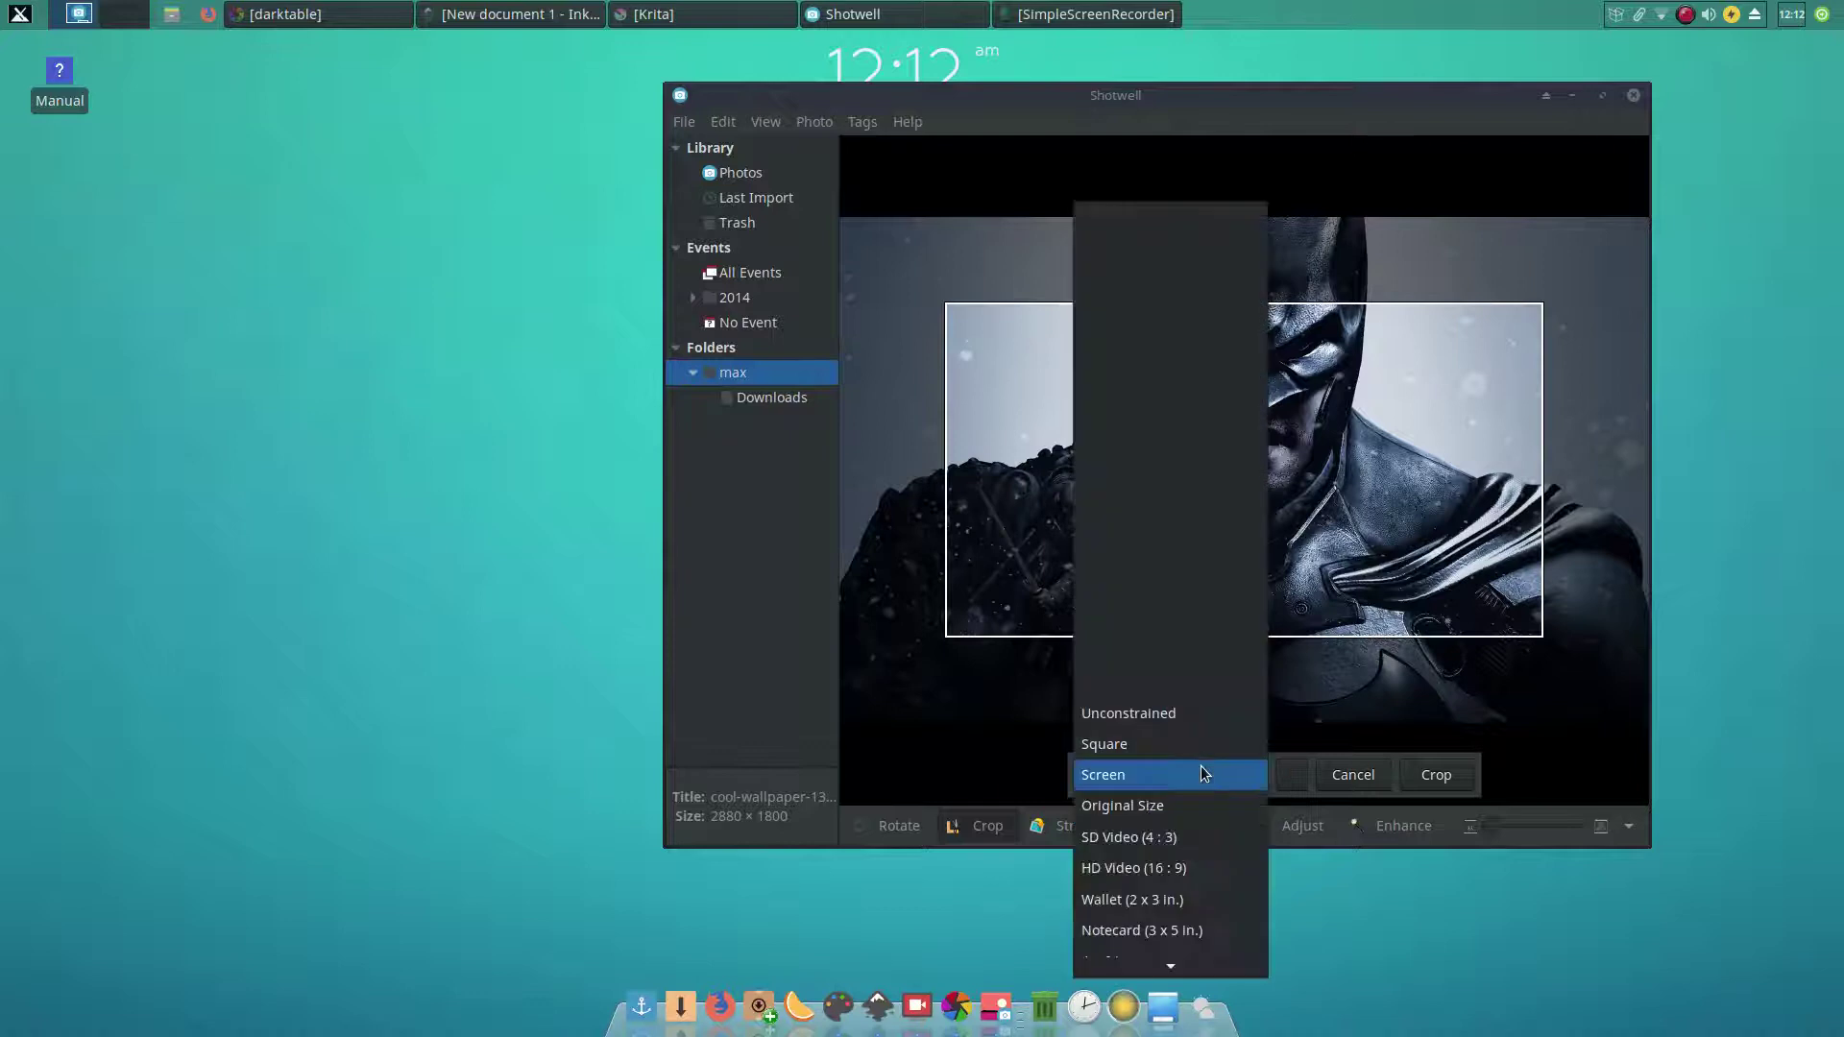
{"action": "left_click", "coordinate": [1167, 746]}
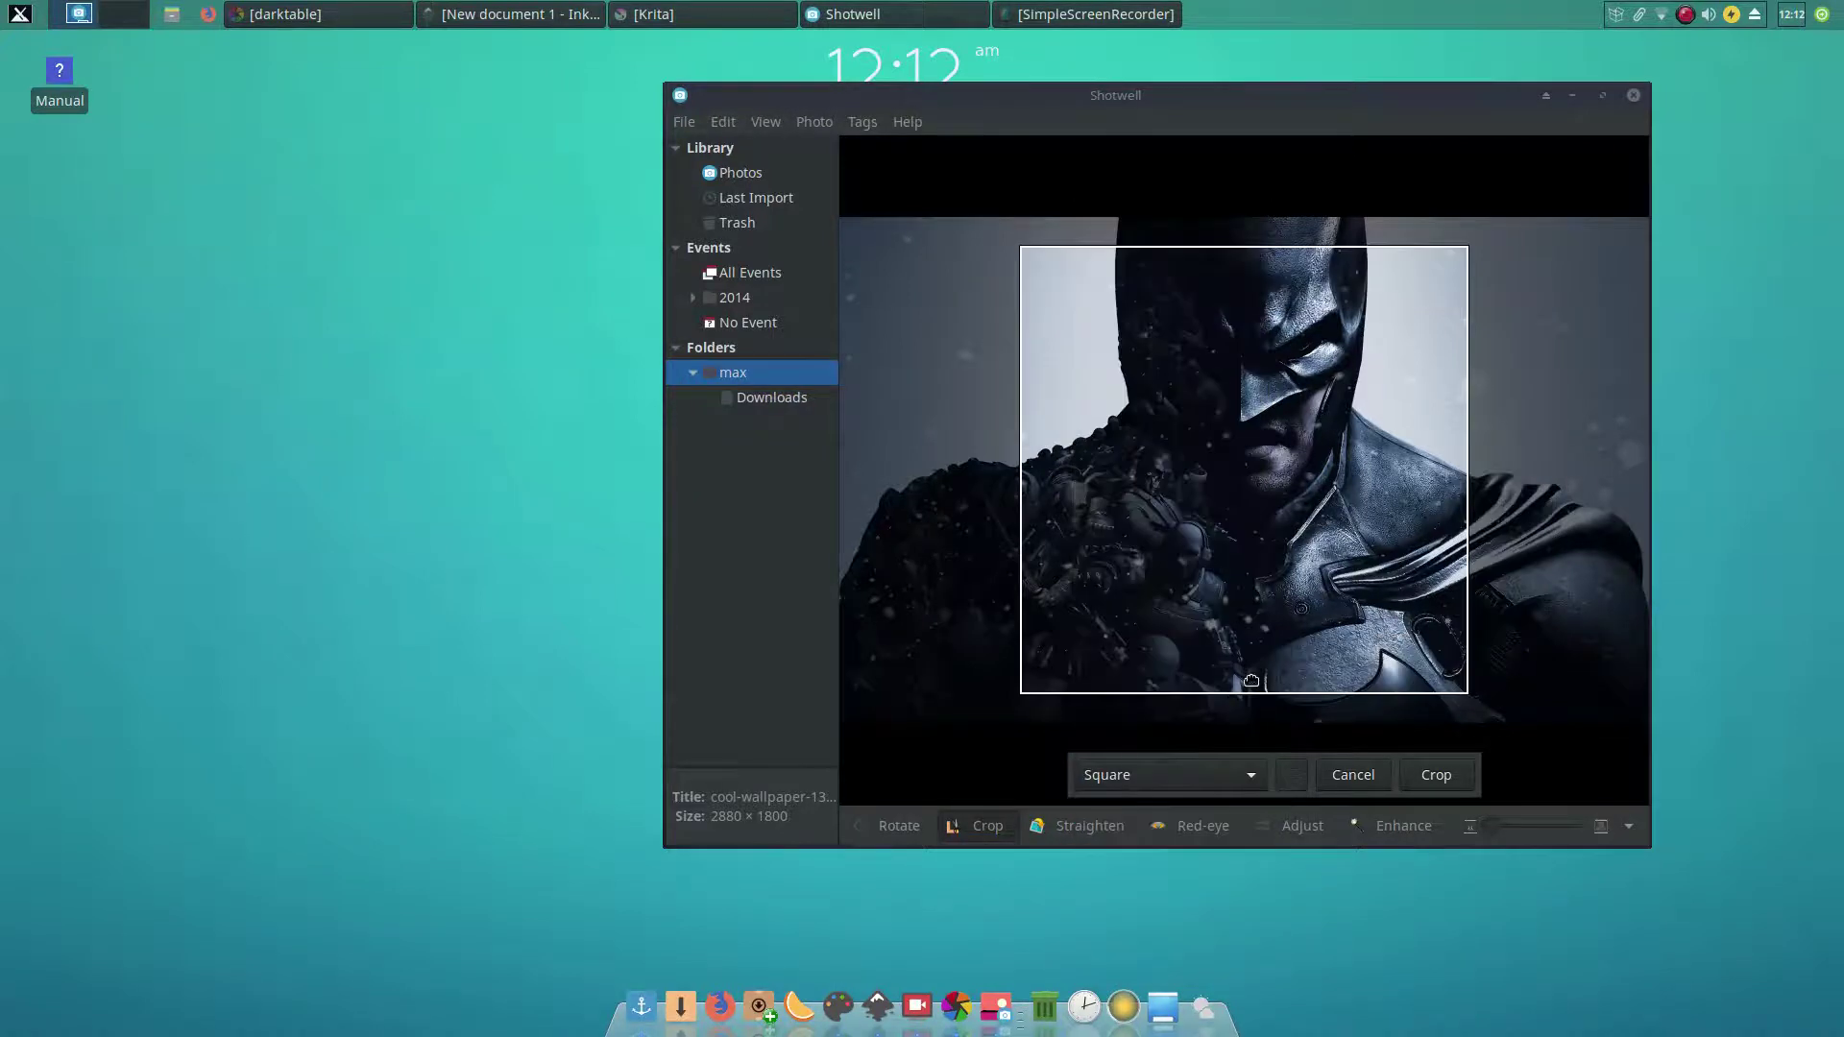
{"action": "left_click_drag", "start_coordinate": [1183, 674], "coordinate": [1331, 745]}
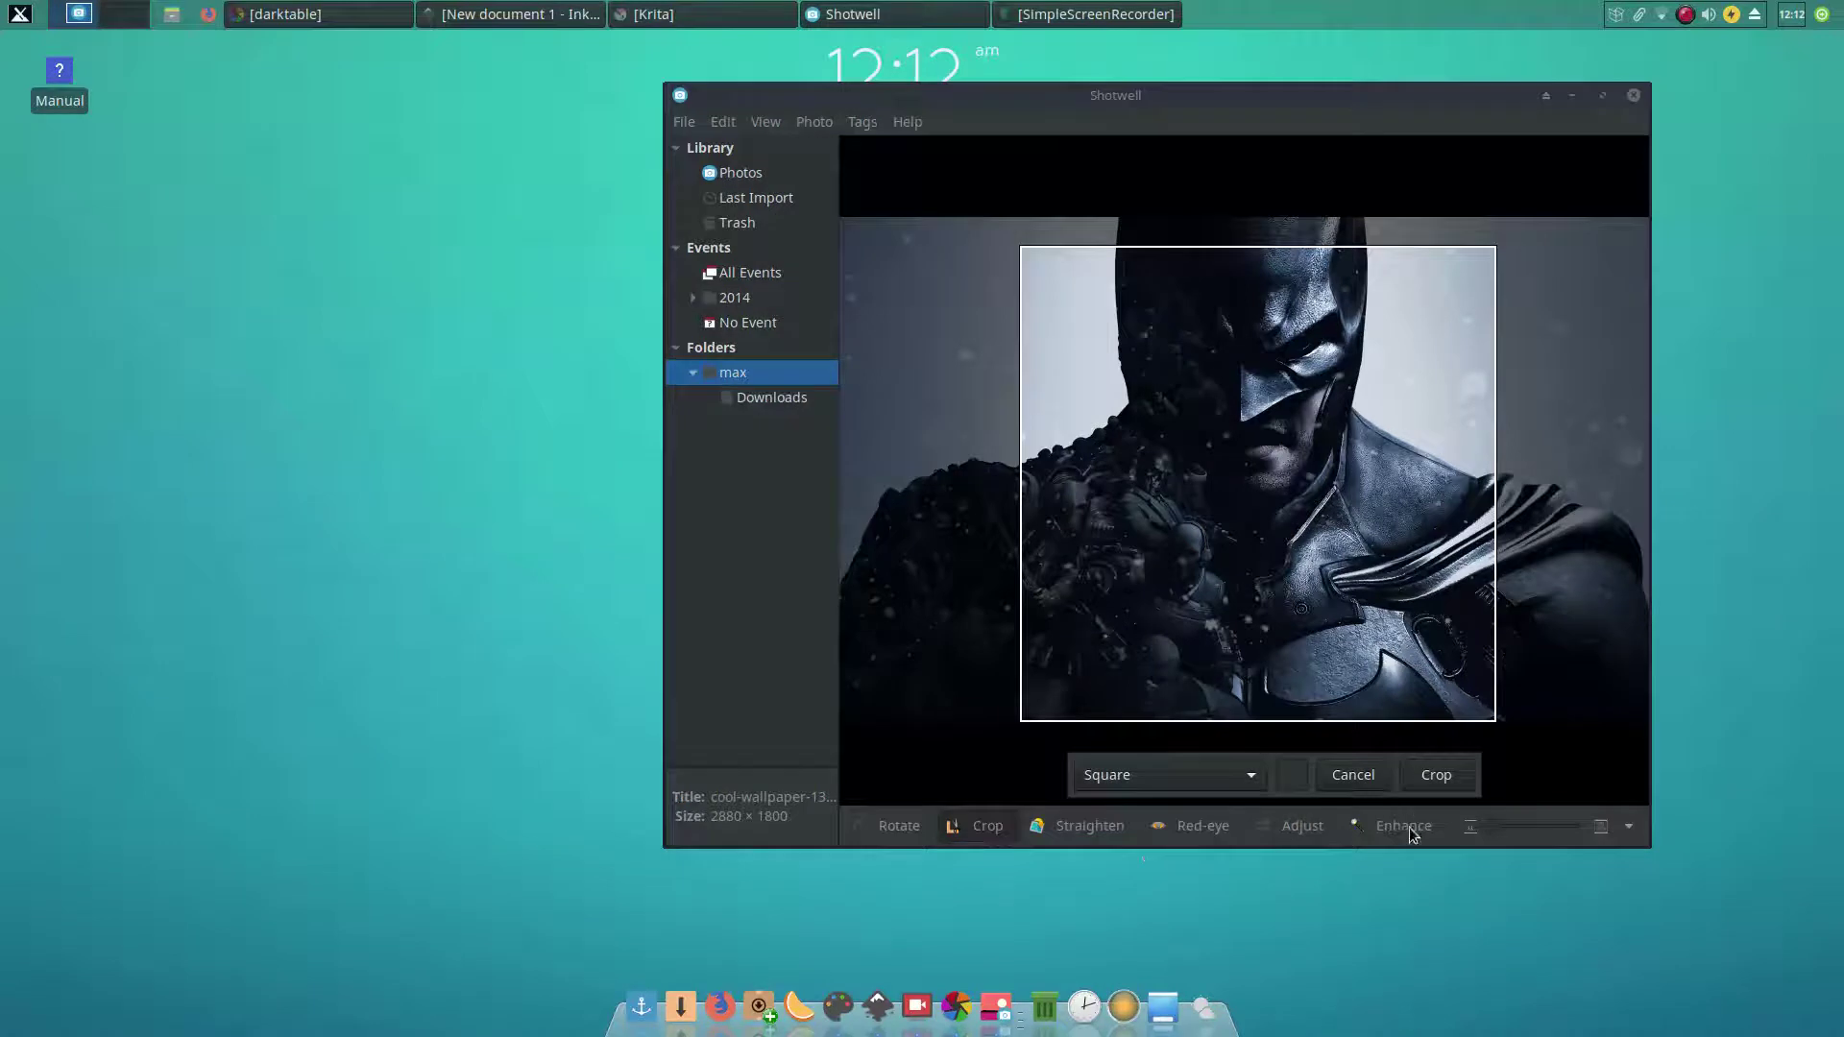
{"action": "left_click", "coordinate": [1426, 781]}
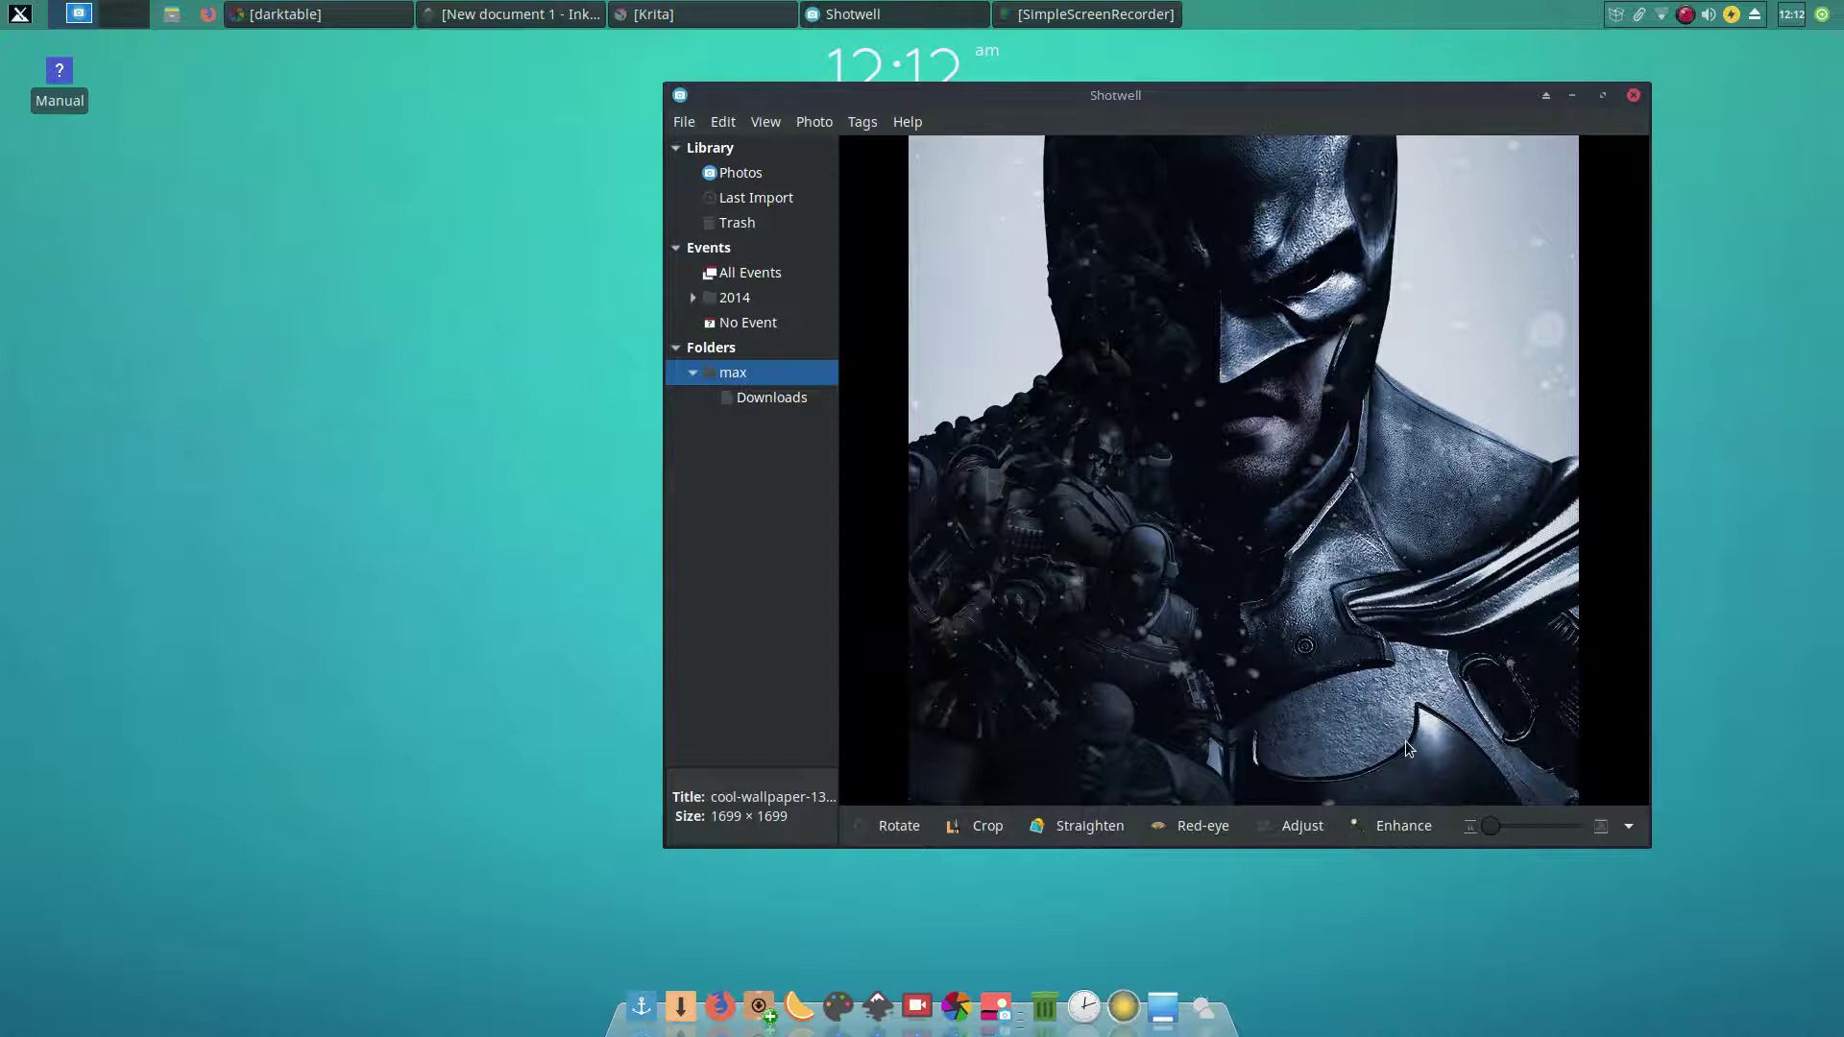
{"action": "key", "text": "ctrl+z"}
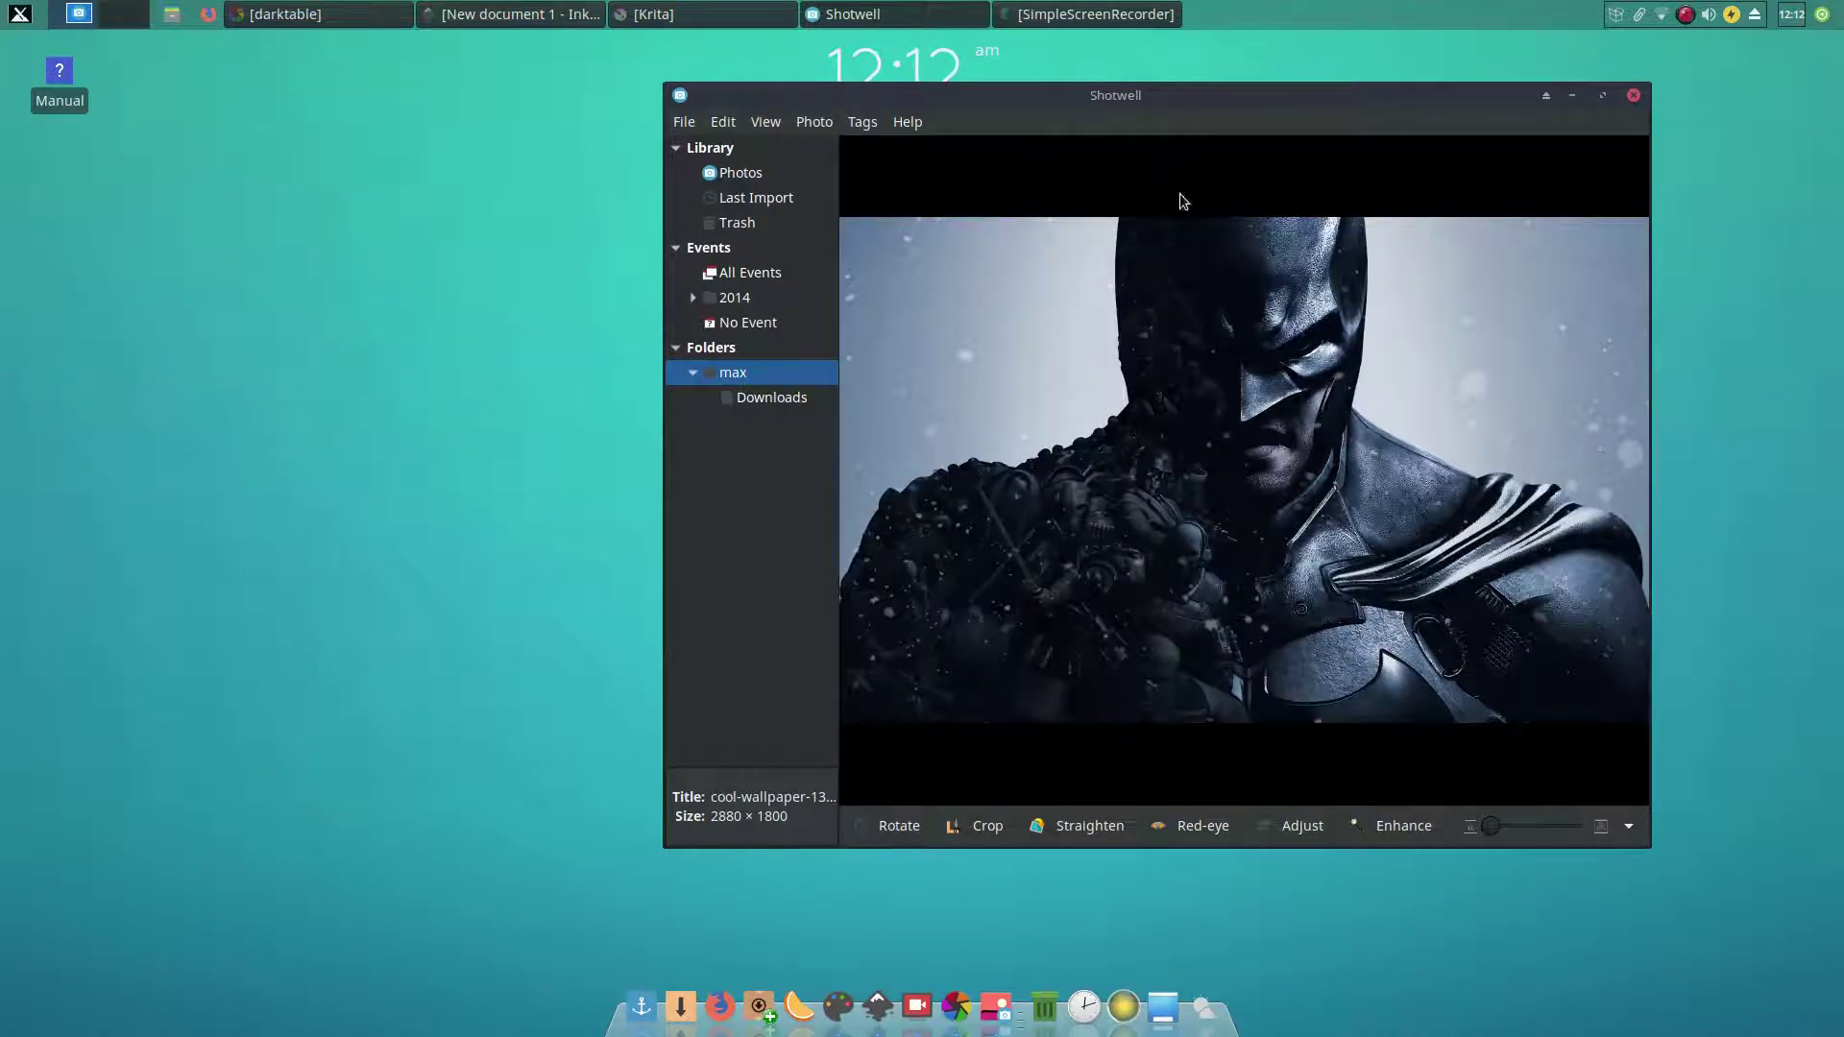
Step: Open the cat-with-glasses photo from Downloads and raise its exposure in Adjust
{"action": "left_click", "coordinate": [771, 400]}
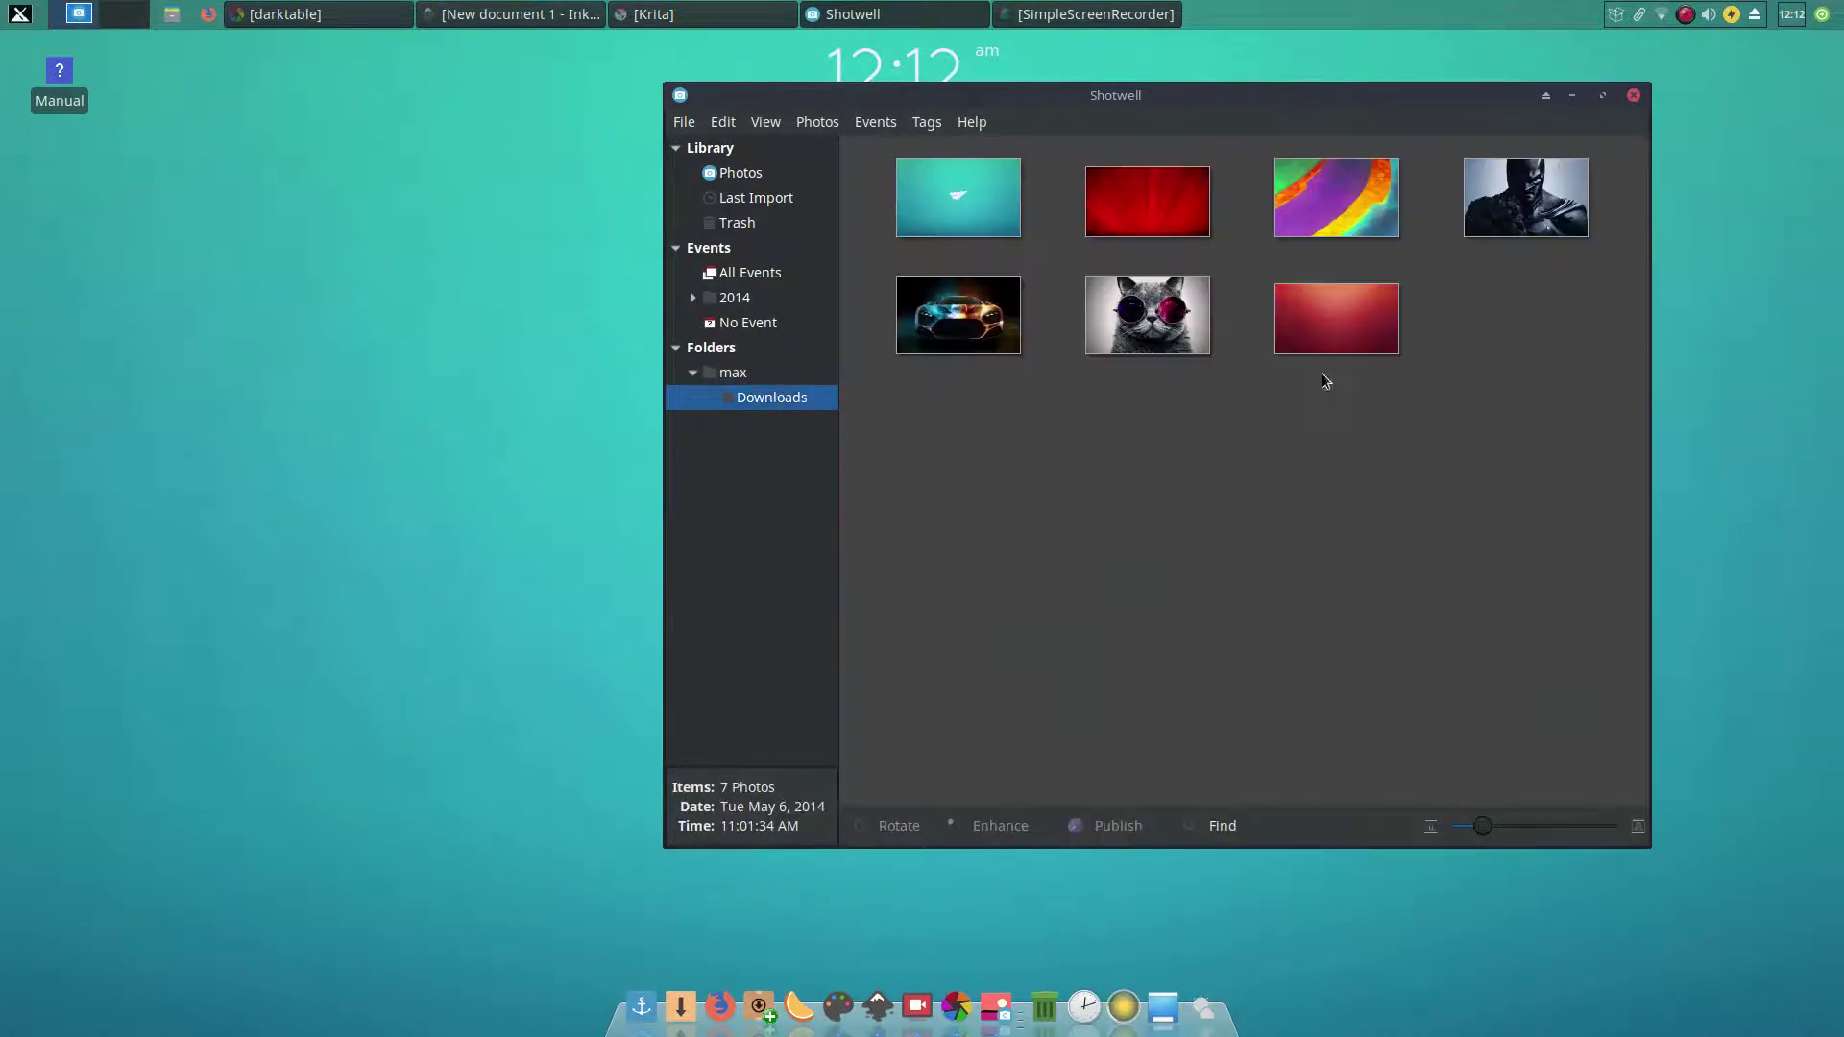
{"action": "double_click", "coordinate": [1116, 325]}
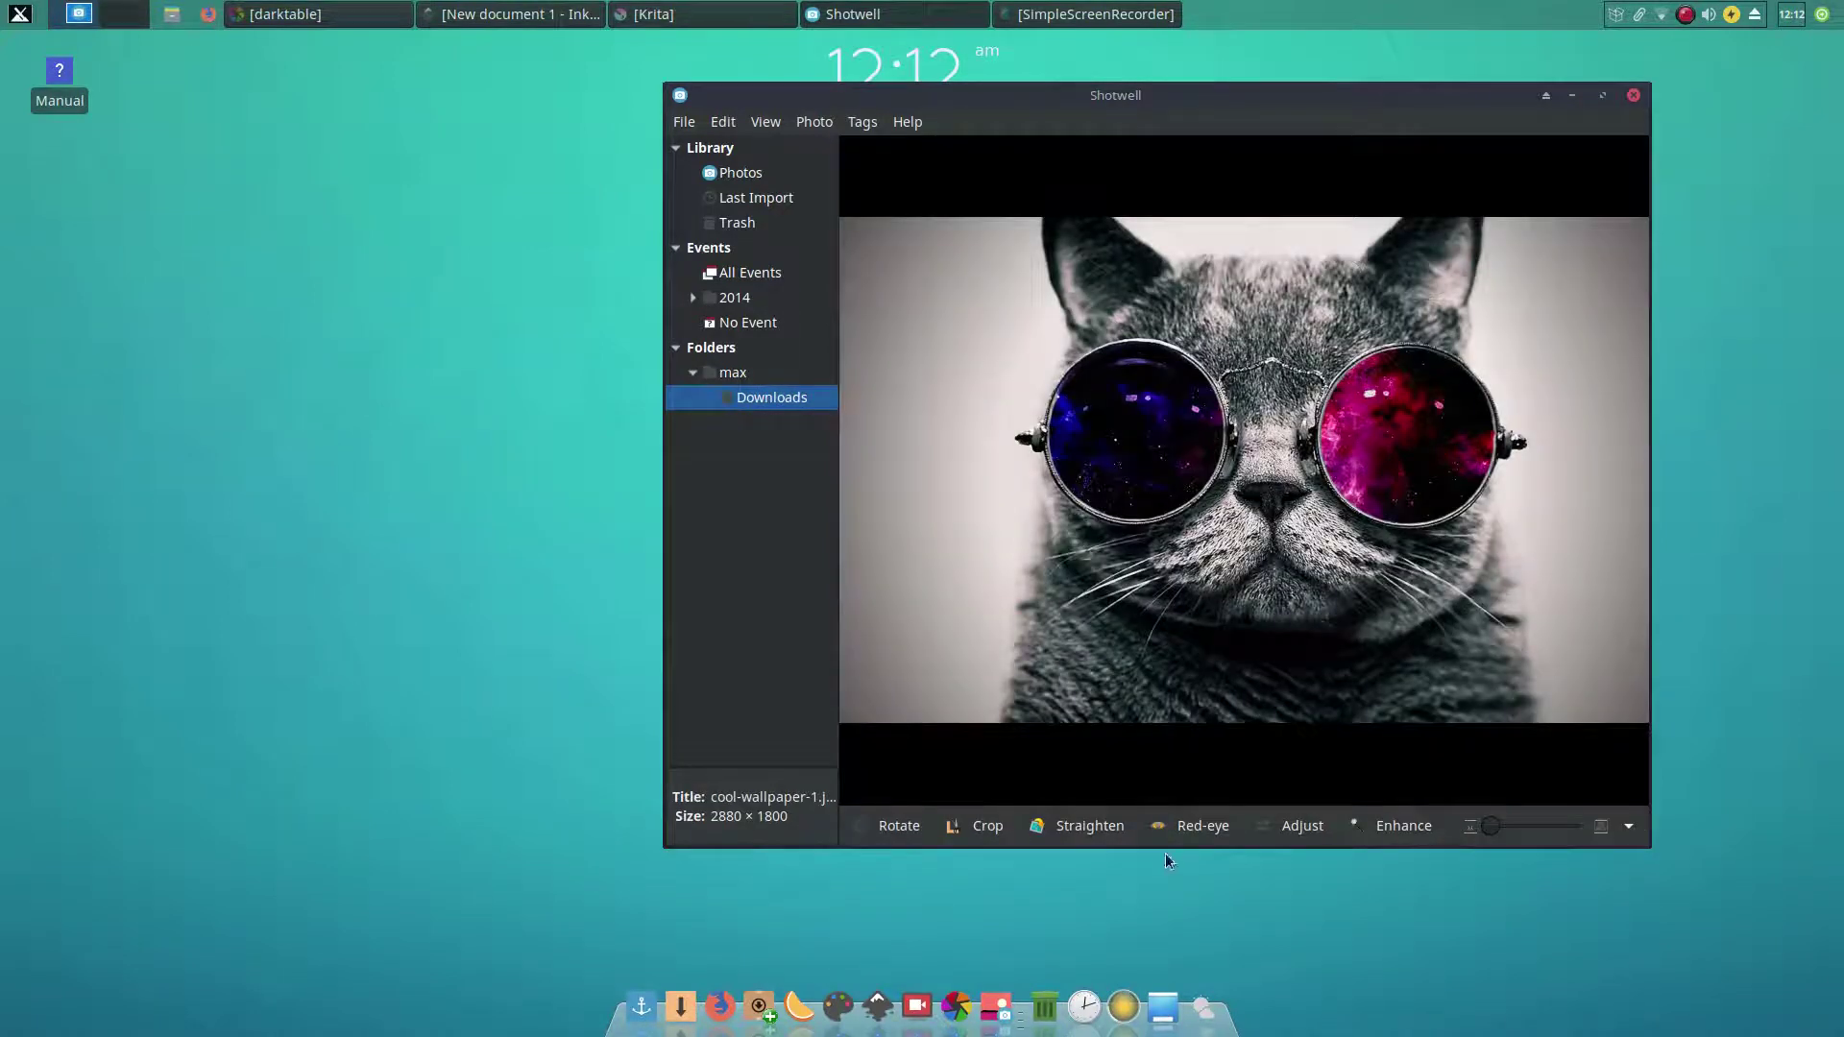
{"action": "left_click", "coordinate": [1302, 826]}
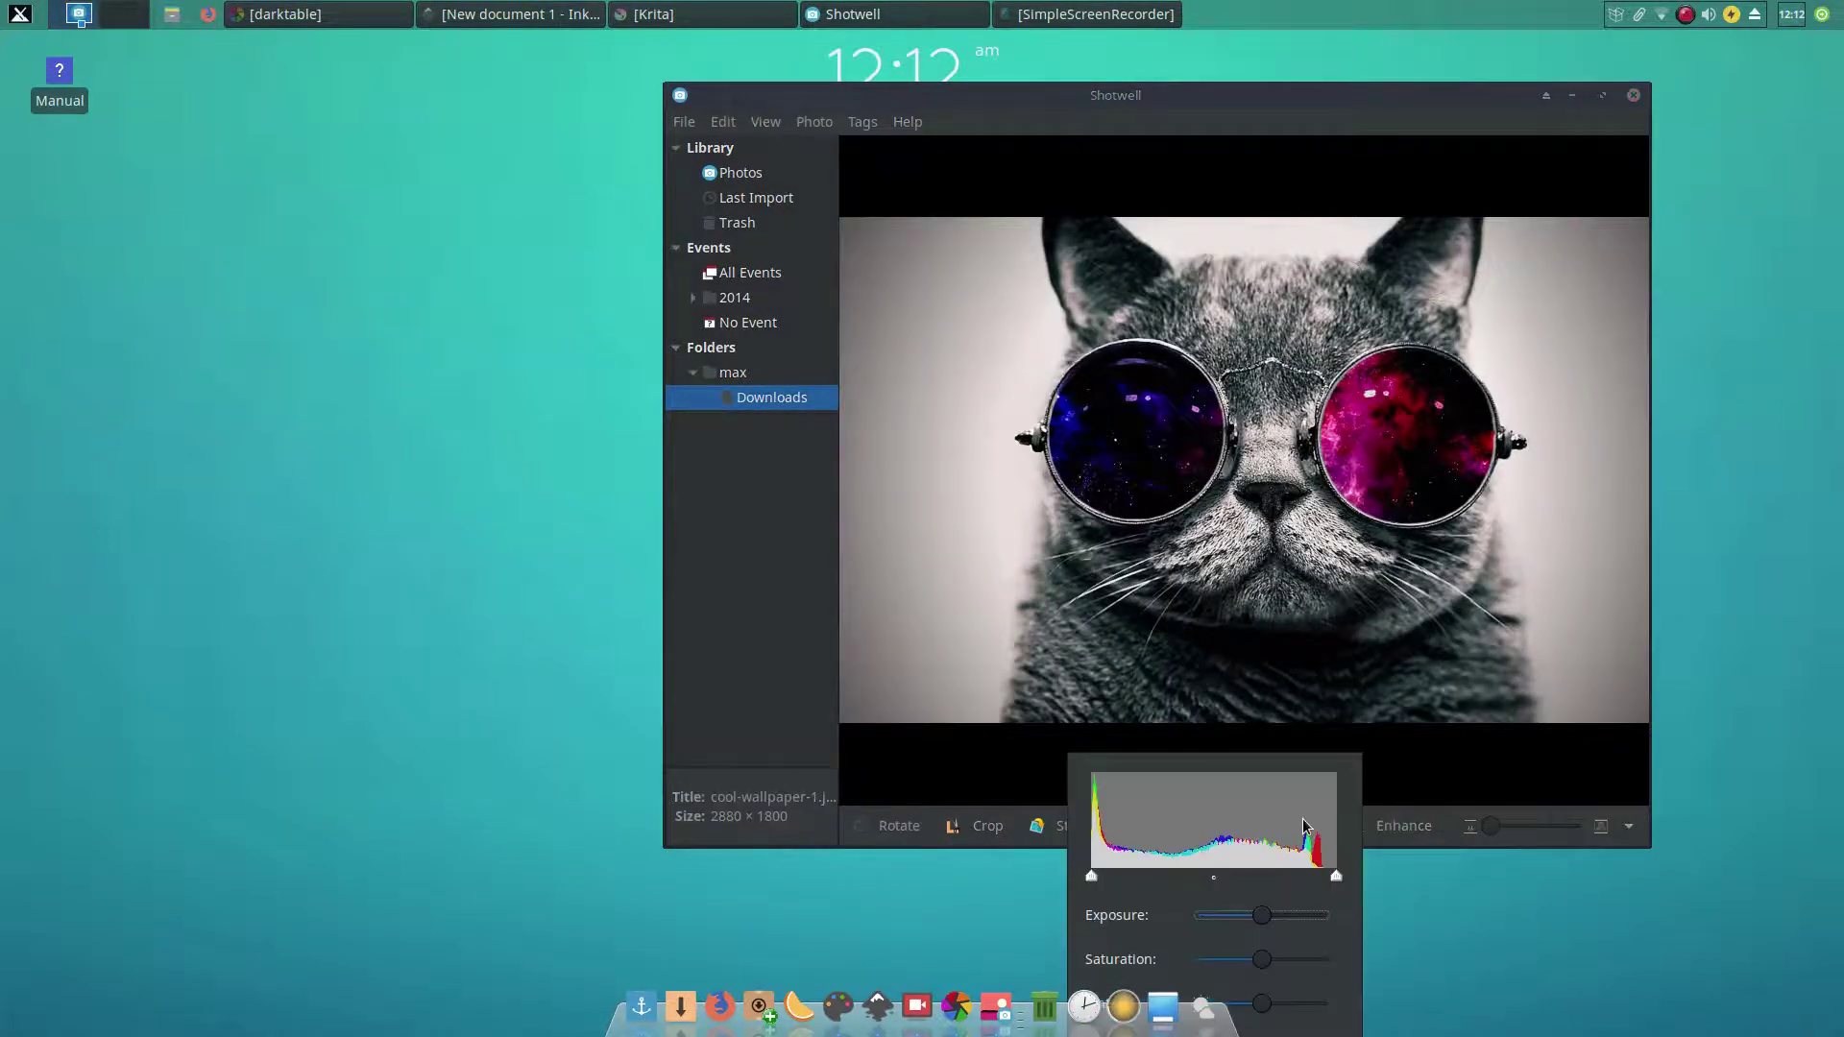
{"action": "left_click_drag", "start_coordinate": [1268, 919], "coordinate": [1288, 971]}
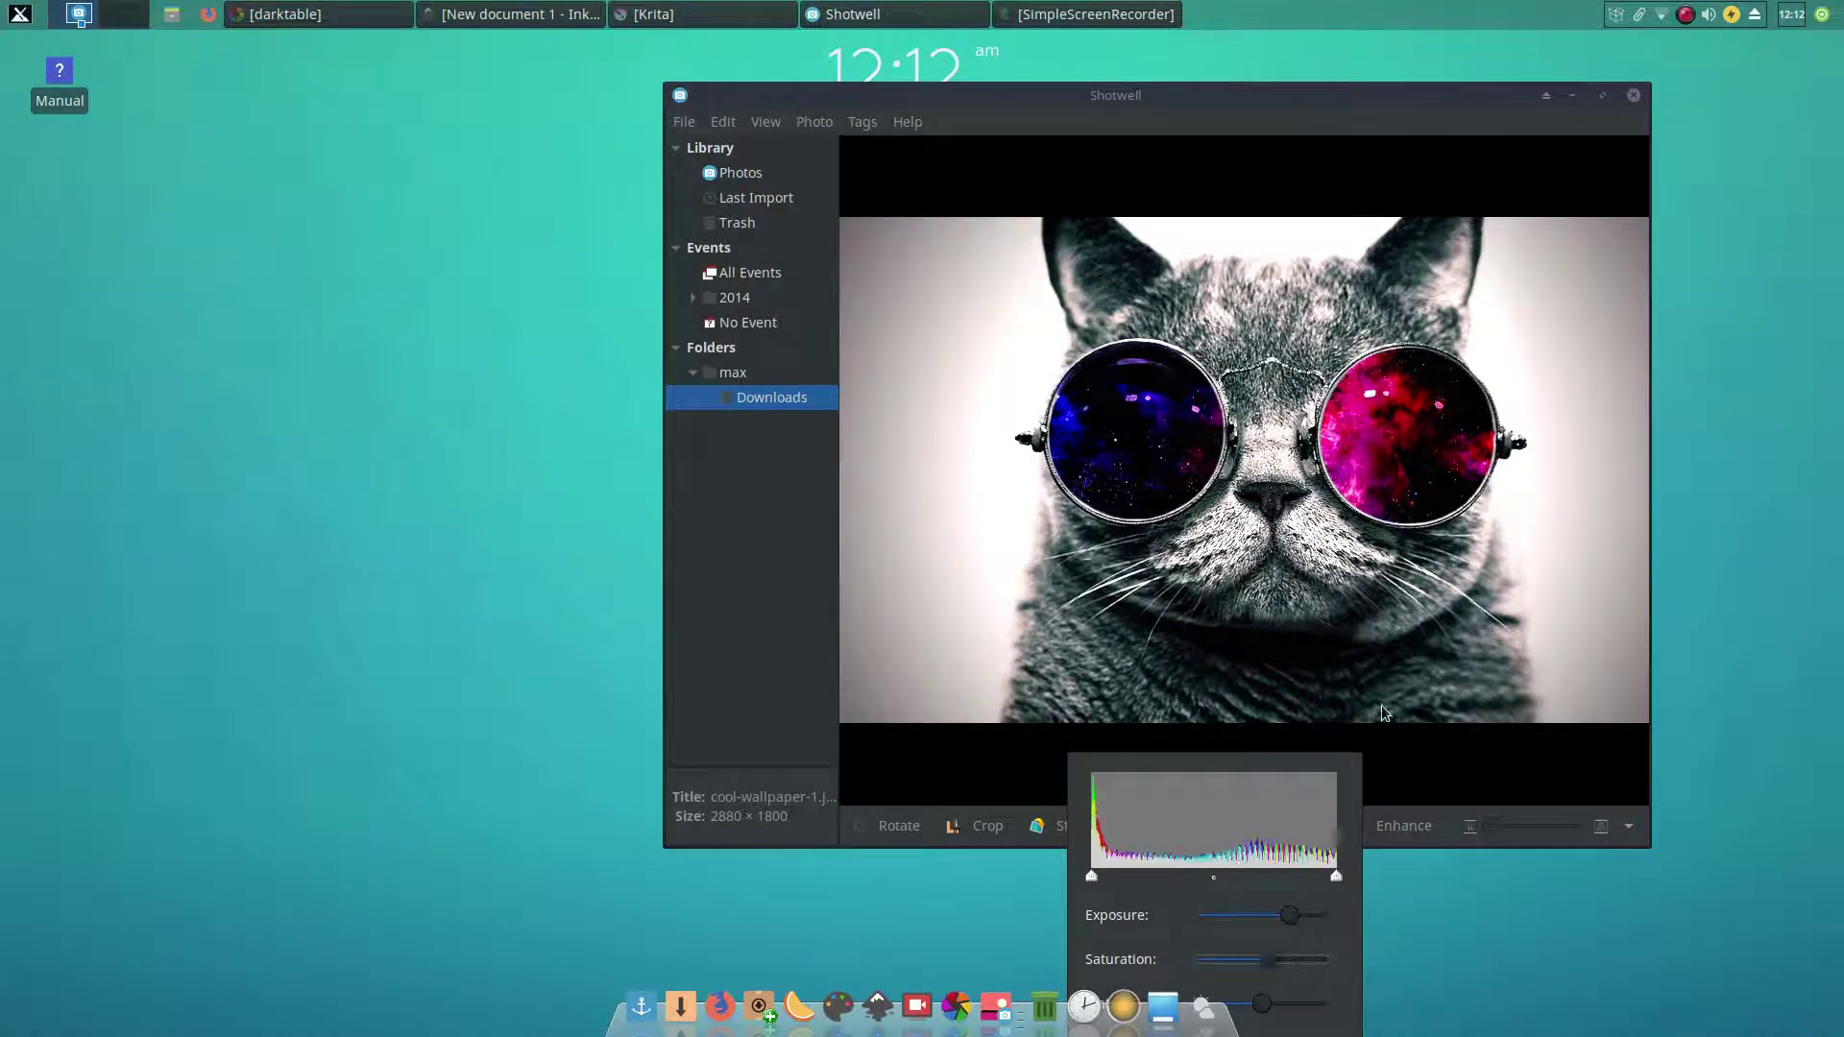
Step: Maximise Shotwell, lower the photo's highlights, and minimise to the desktop
{"action": "left_click", "coordinate": [1602, 98]}
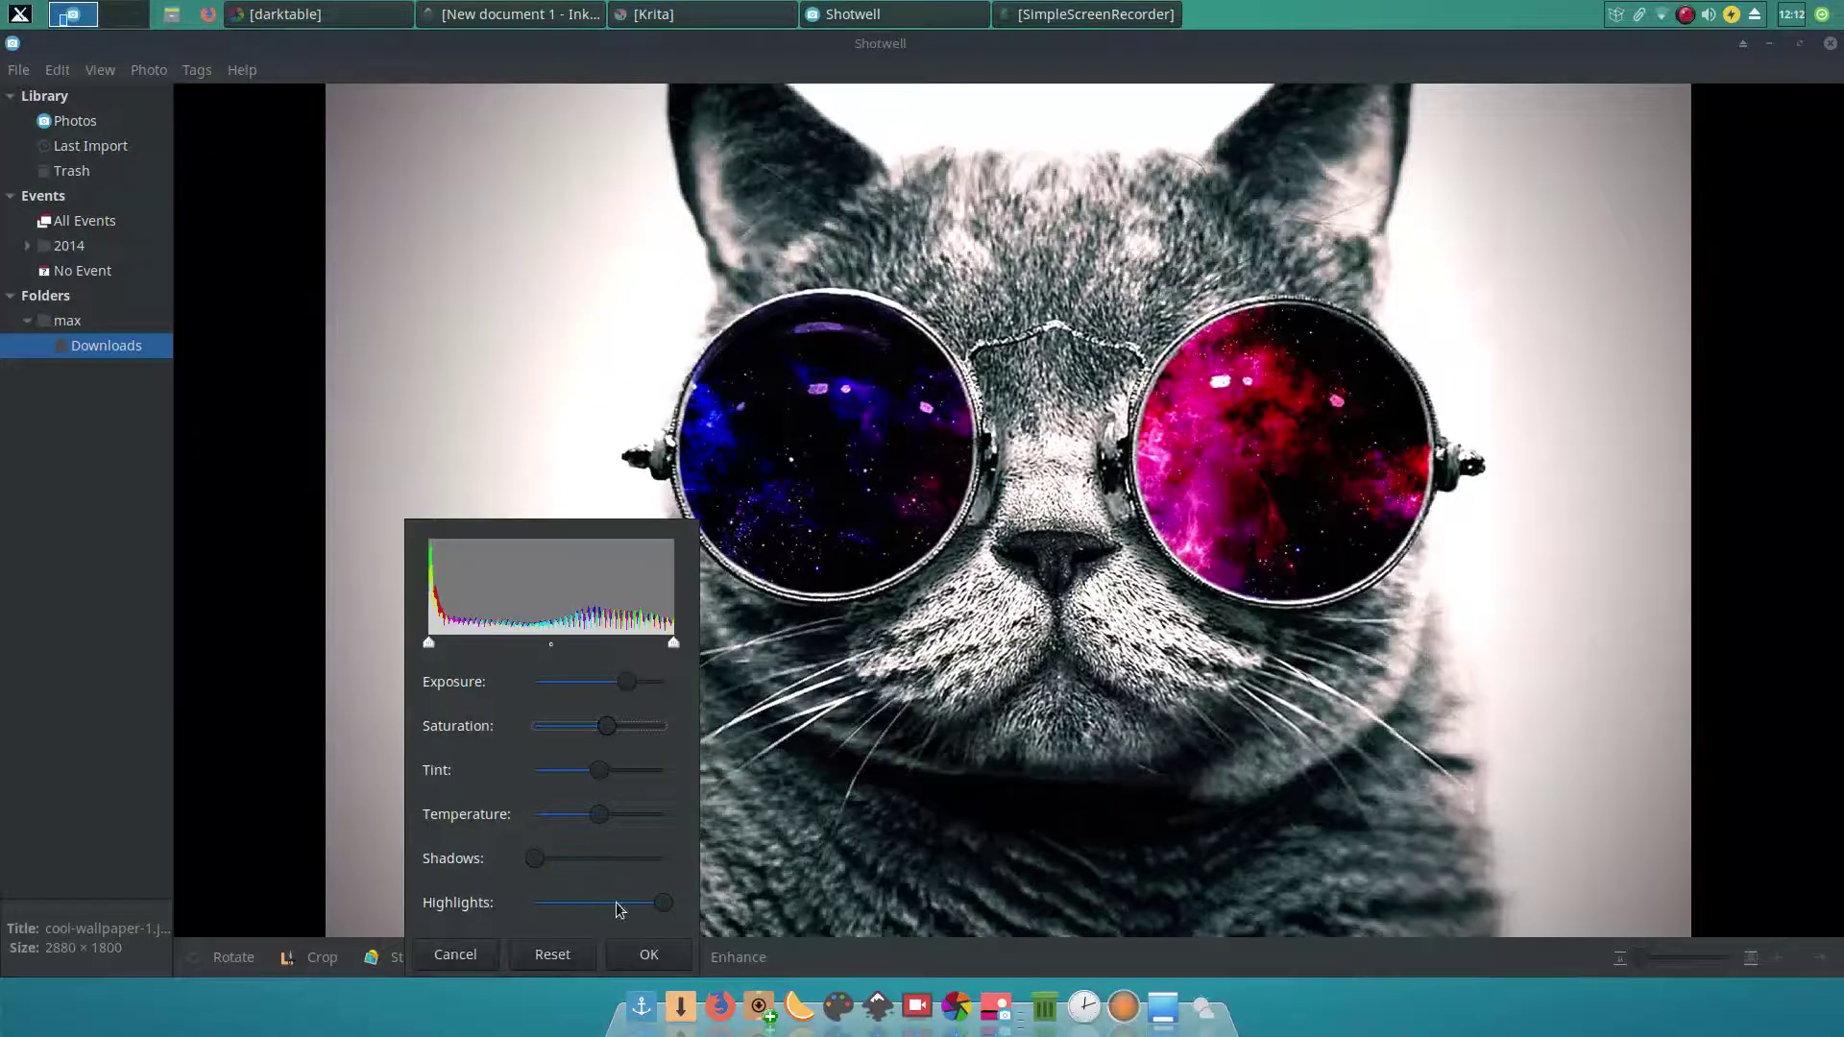
{"action": "mouse_move", "coordinate": [661, 903]}
{"action": "left_mouse_down"}
{"action": "mouse_move", "coordinate": [611, 907]}
{"action": "mouse_move", "coordinate": [641, 904]}
{"action": "left_mouse_up"}
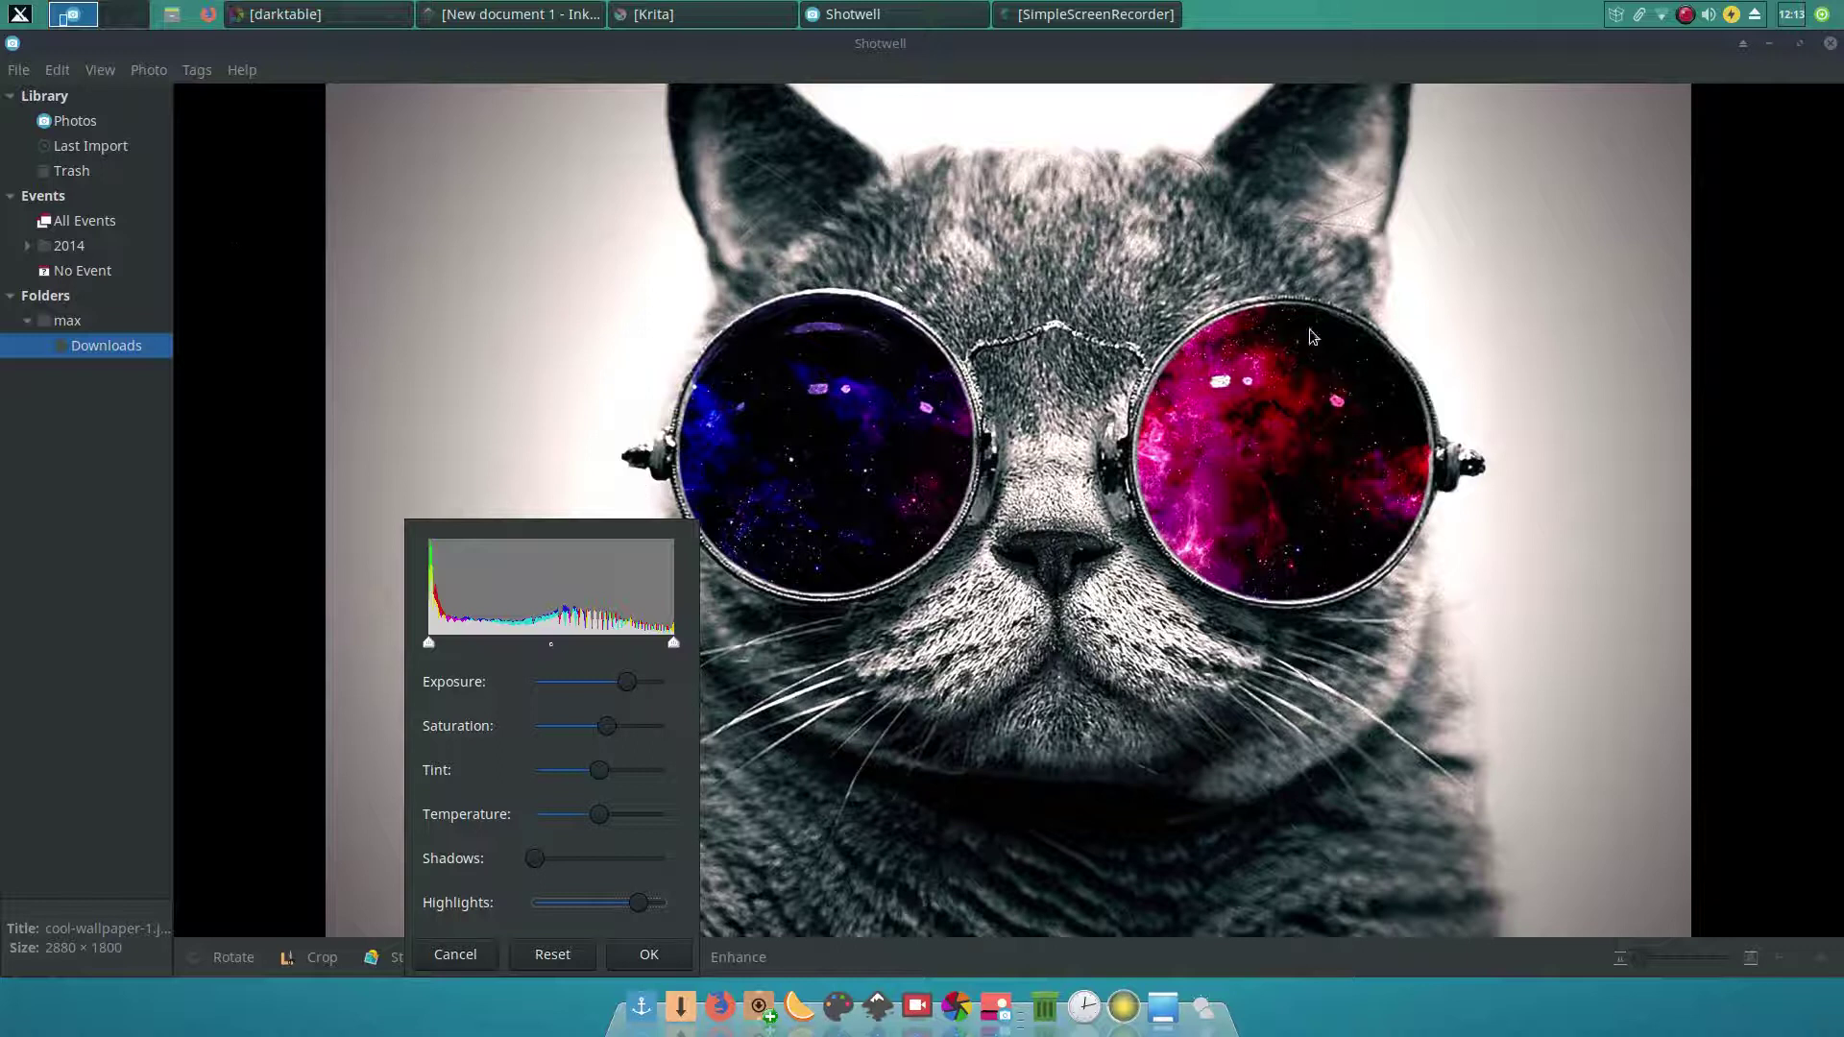
{"action": "key", "text": "ctrl+alt+d"}
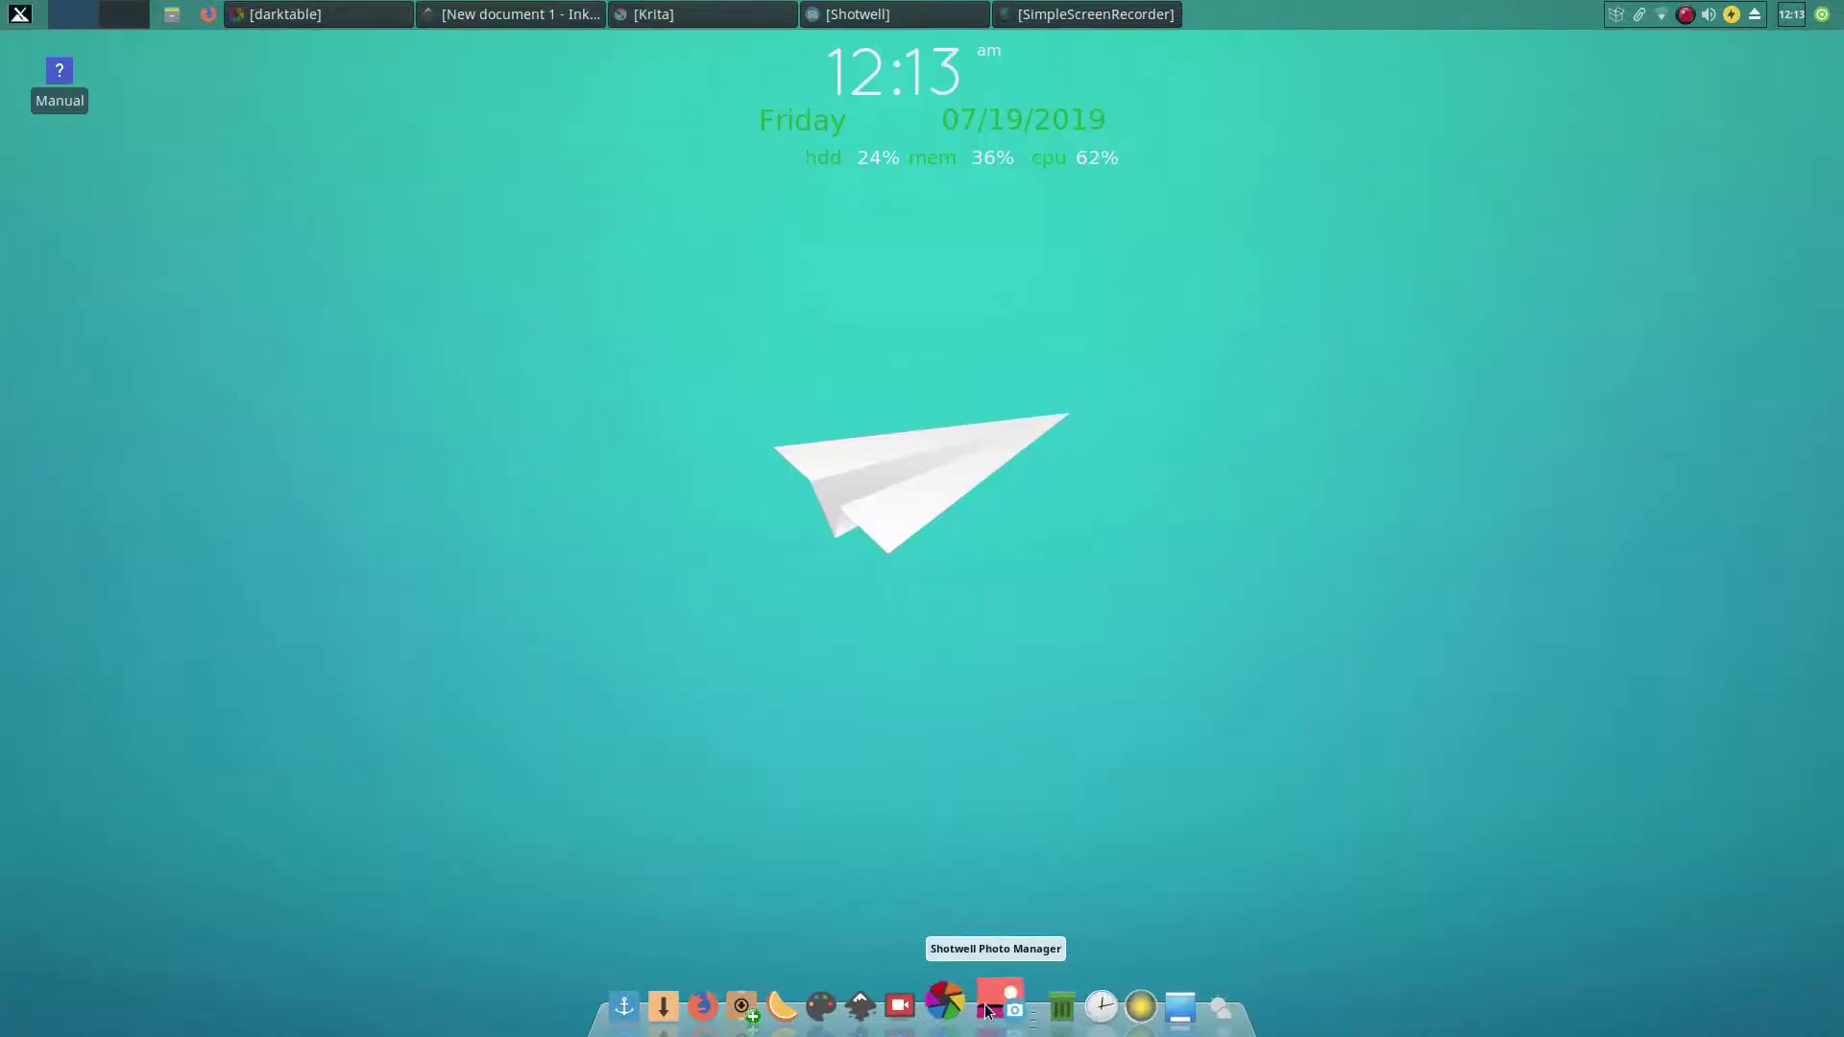
Step: In darktable's lighttable, expand the select and selected image[s] modules and select the first red image
{"action": "left_click", "coordinate": [955, 1004]}
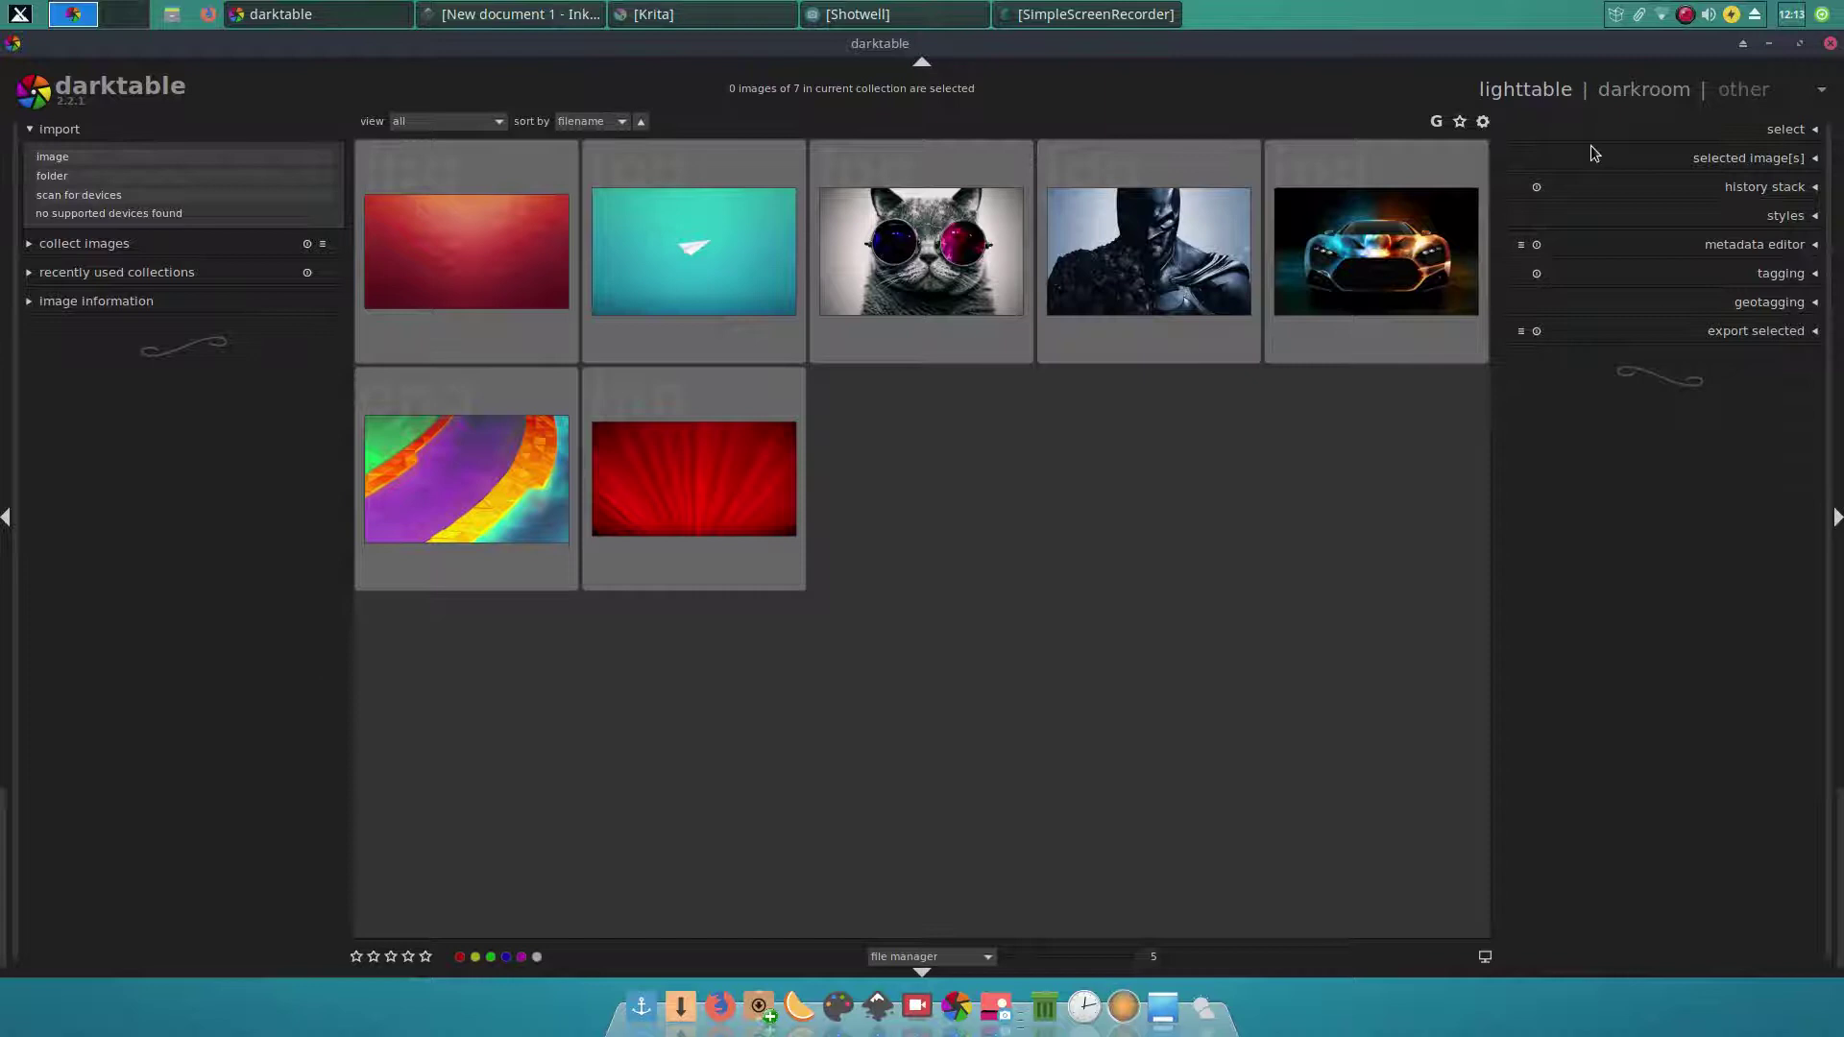
{"action": "left_click", "coordinate": [1816, 130]}
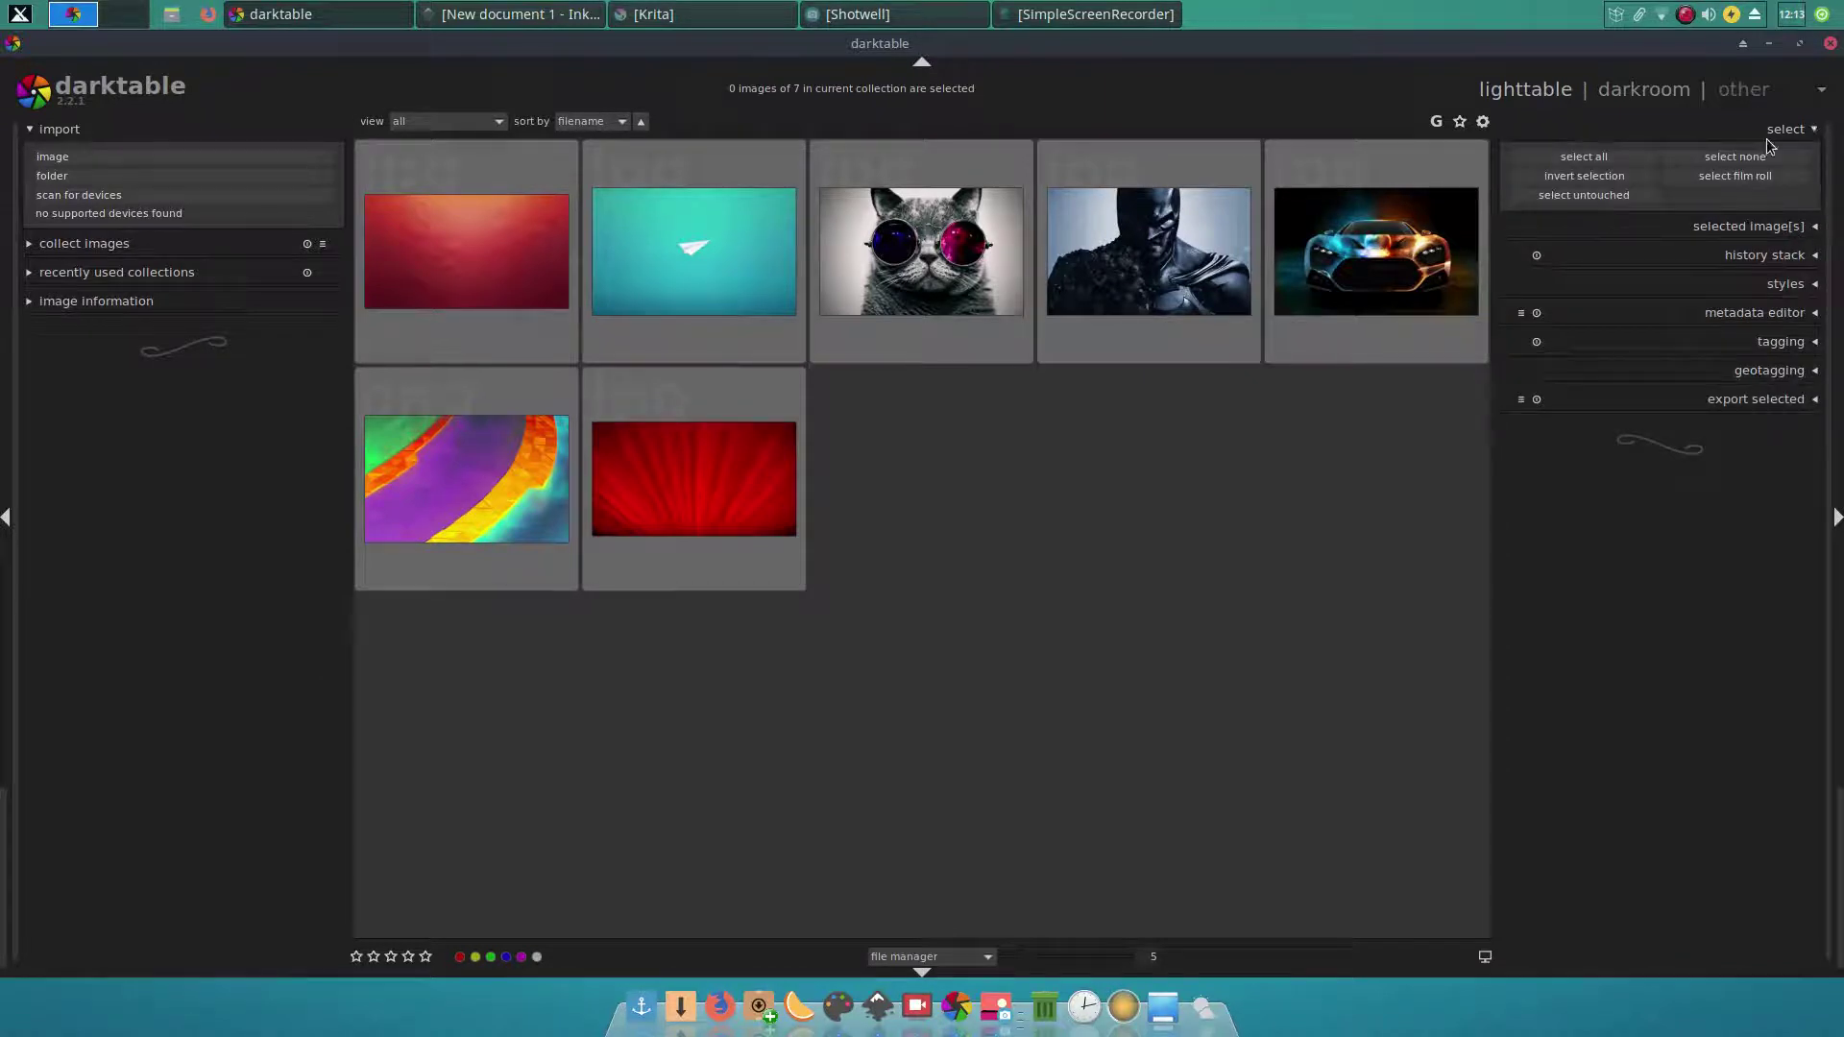
{"action": "left_click", "coordinate": [1815, 230]}
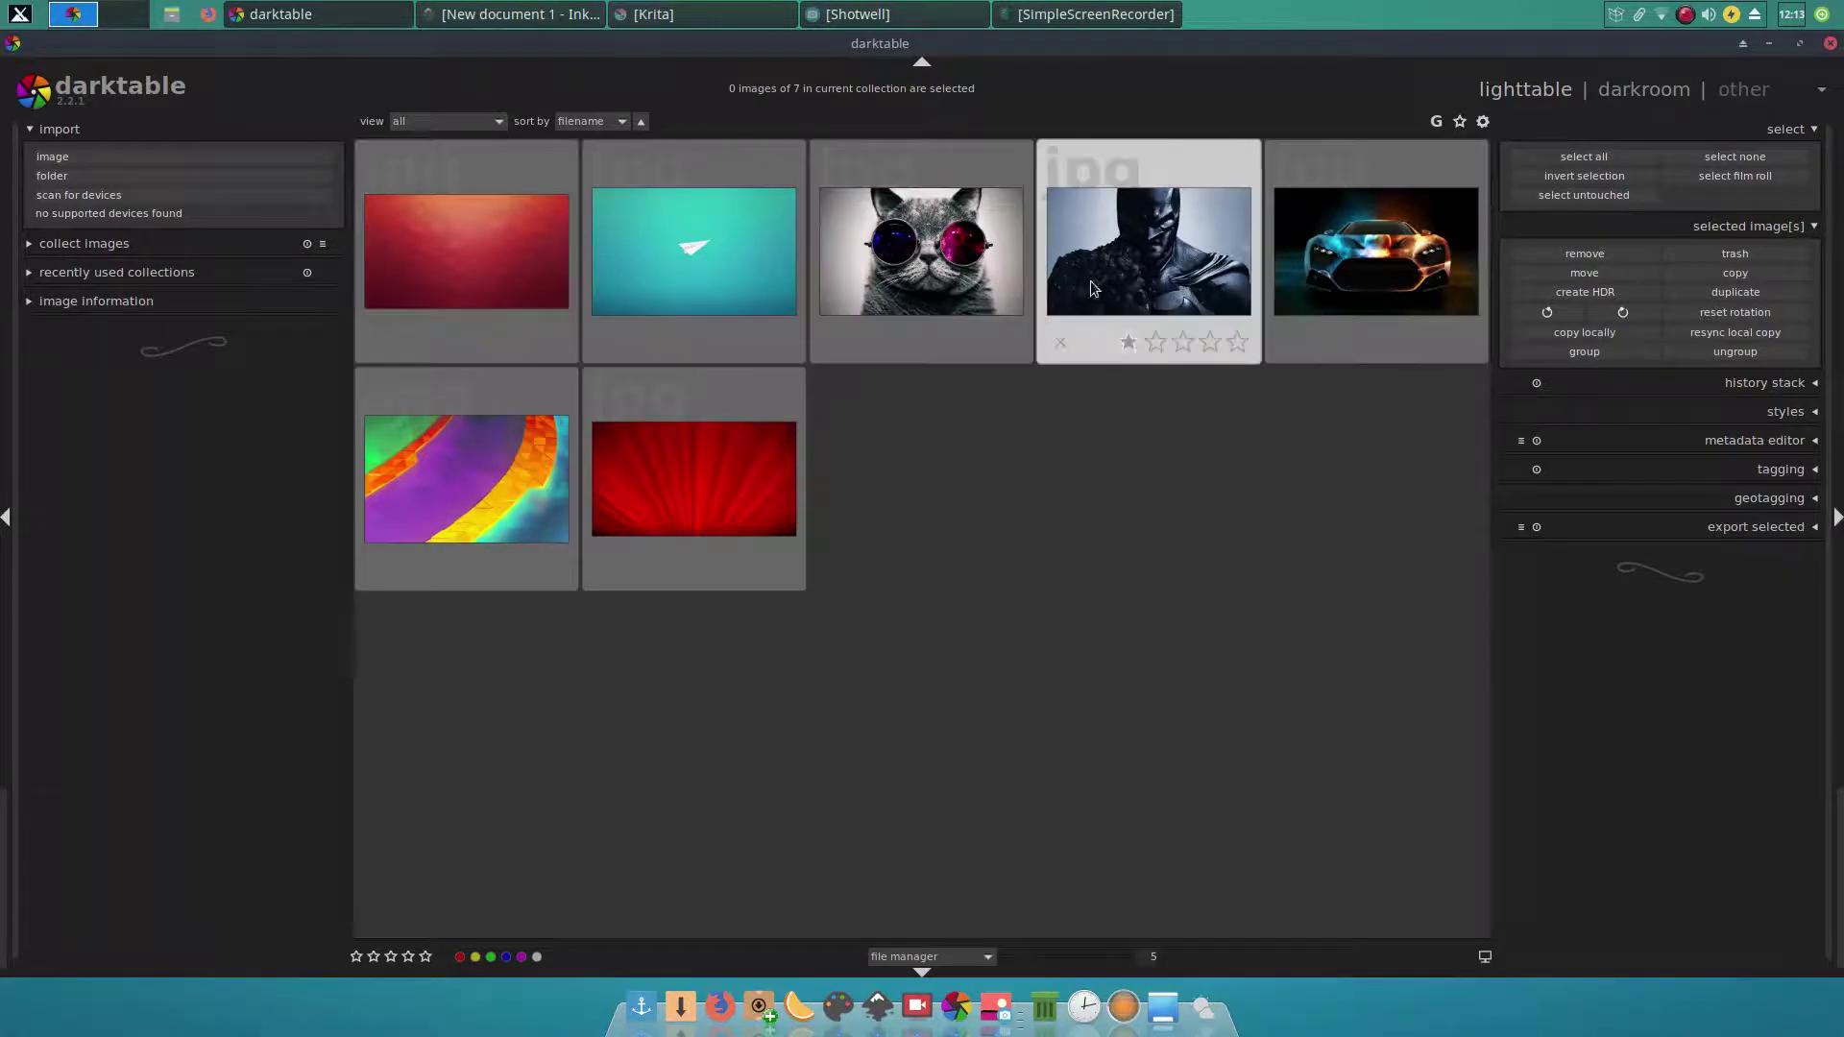
{"action": "left_click", "coordinate": [498, 294]}
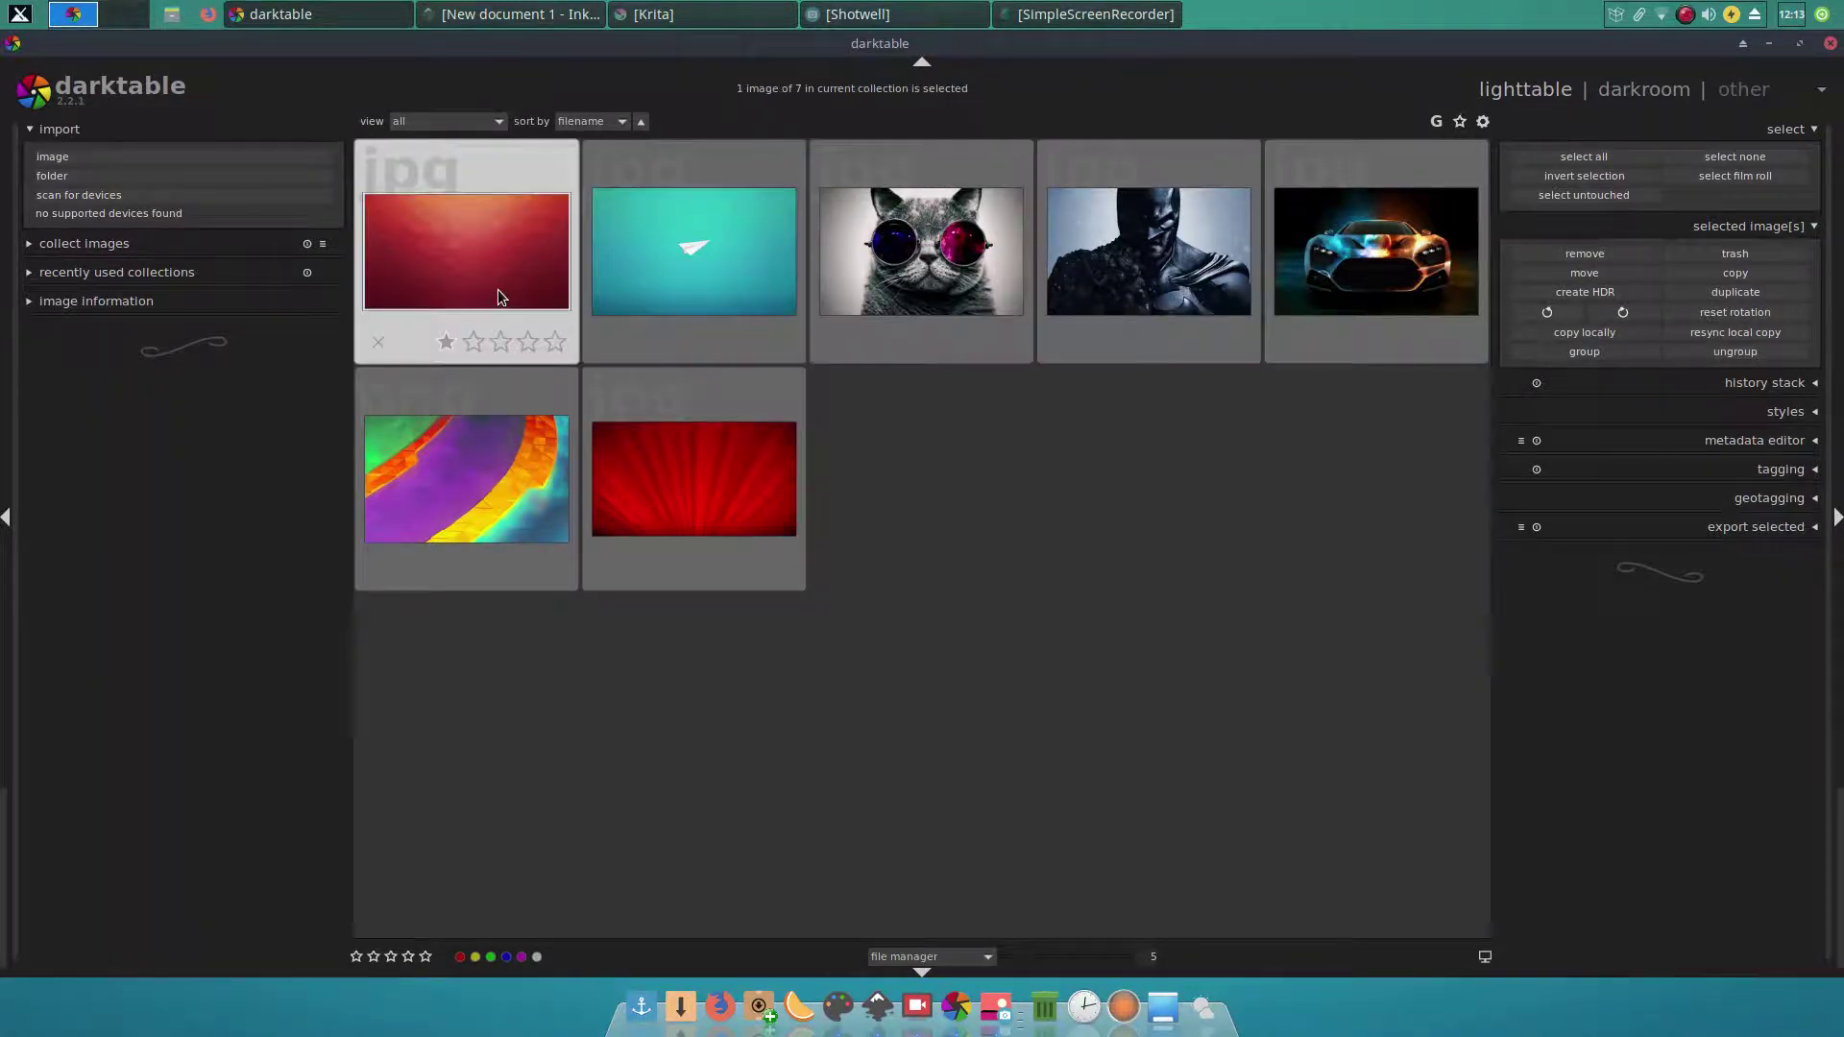
Step: Open the red image in darkroom and lower the shadows amount to 13.47
{"action": "double_click", "coordinate": [481, 267]}
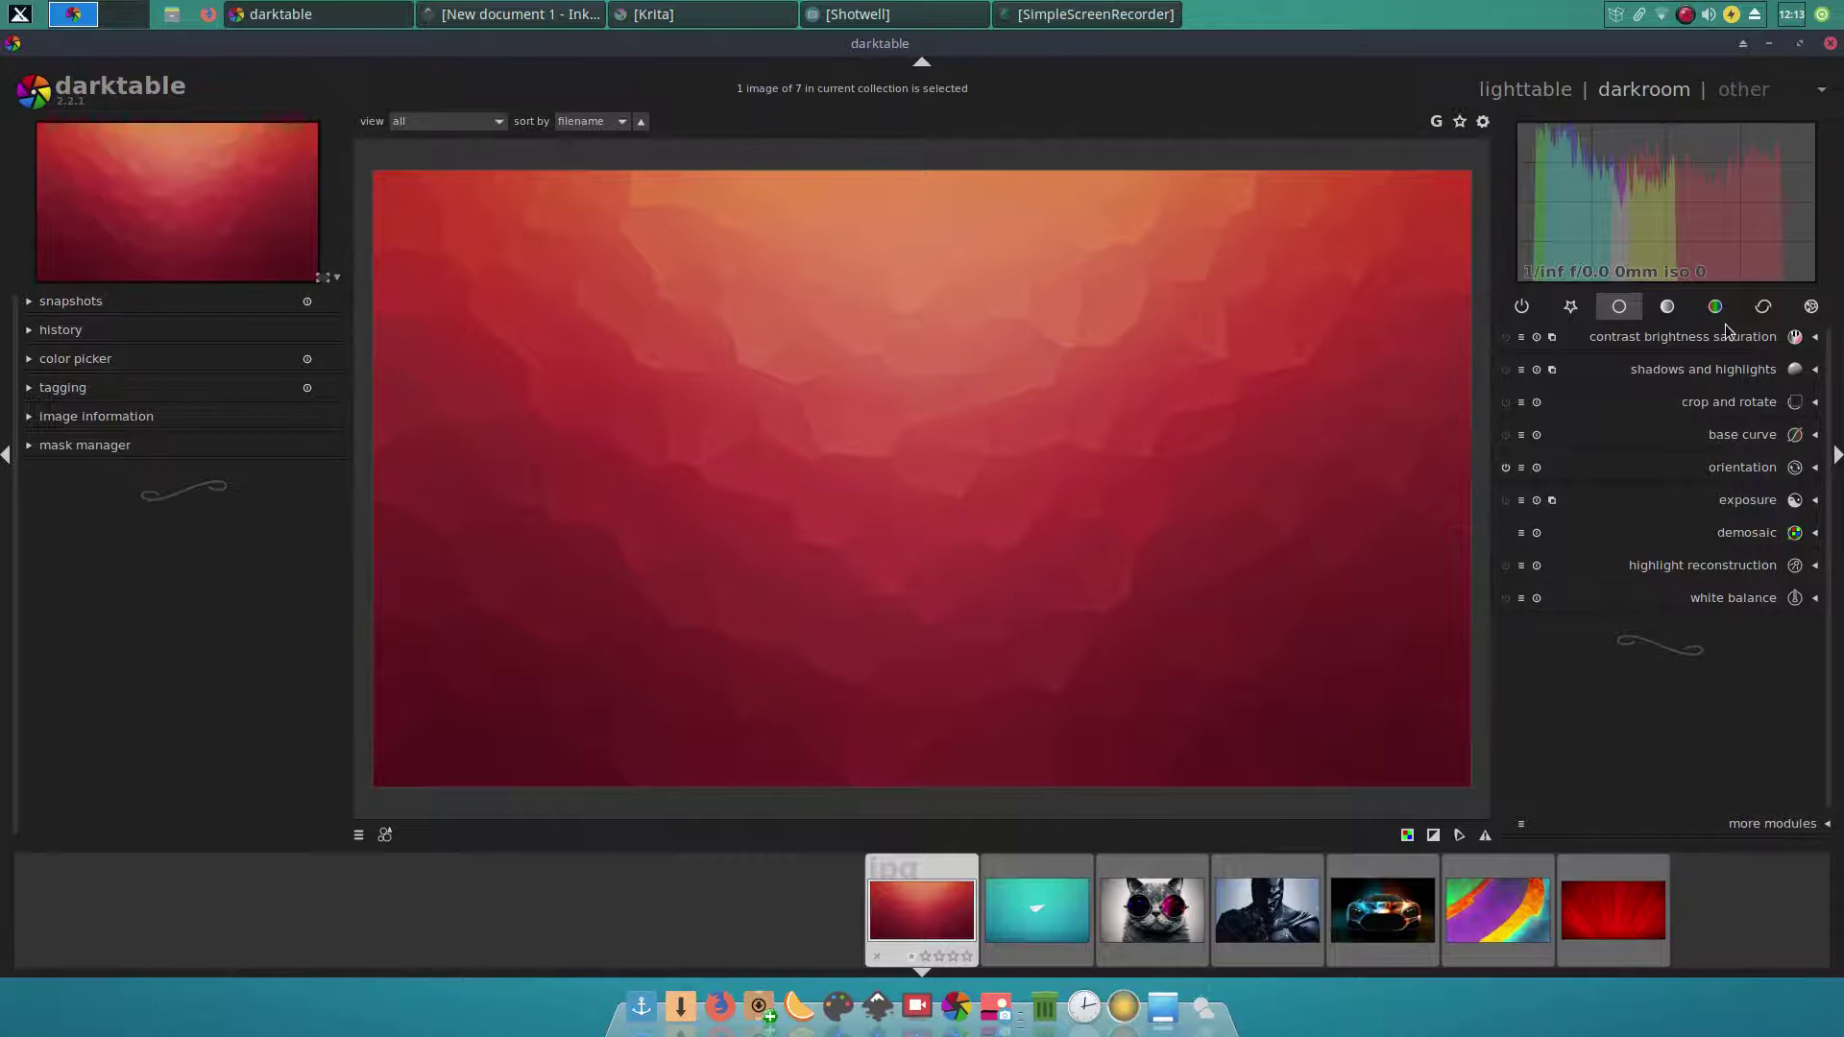
{"action": "left_click", "coordinate": [1817, 370]}
{"action": "left_click_drag", "start_coordinate": [1721, 371], "coordinate": [1701, 404]}
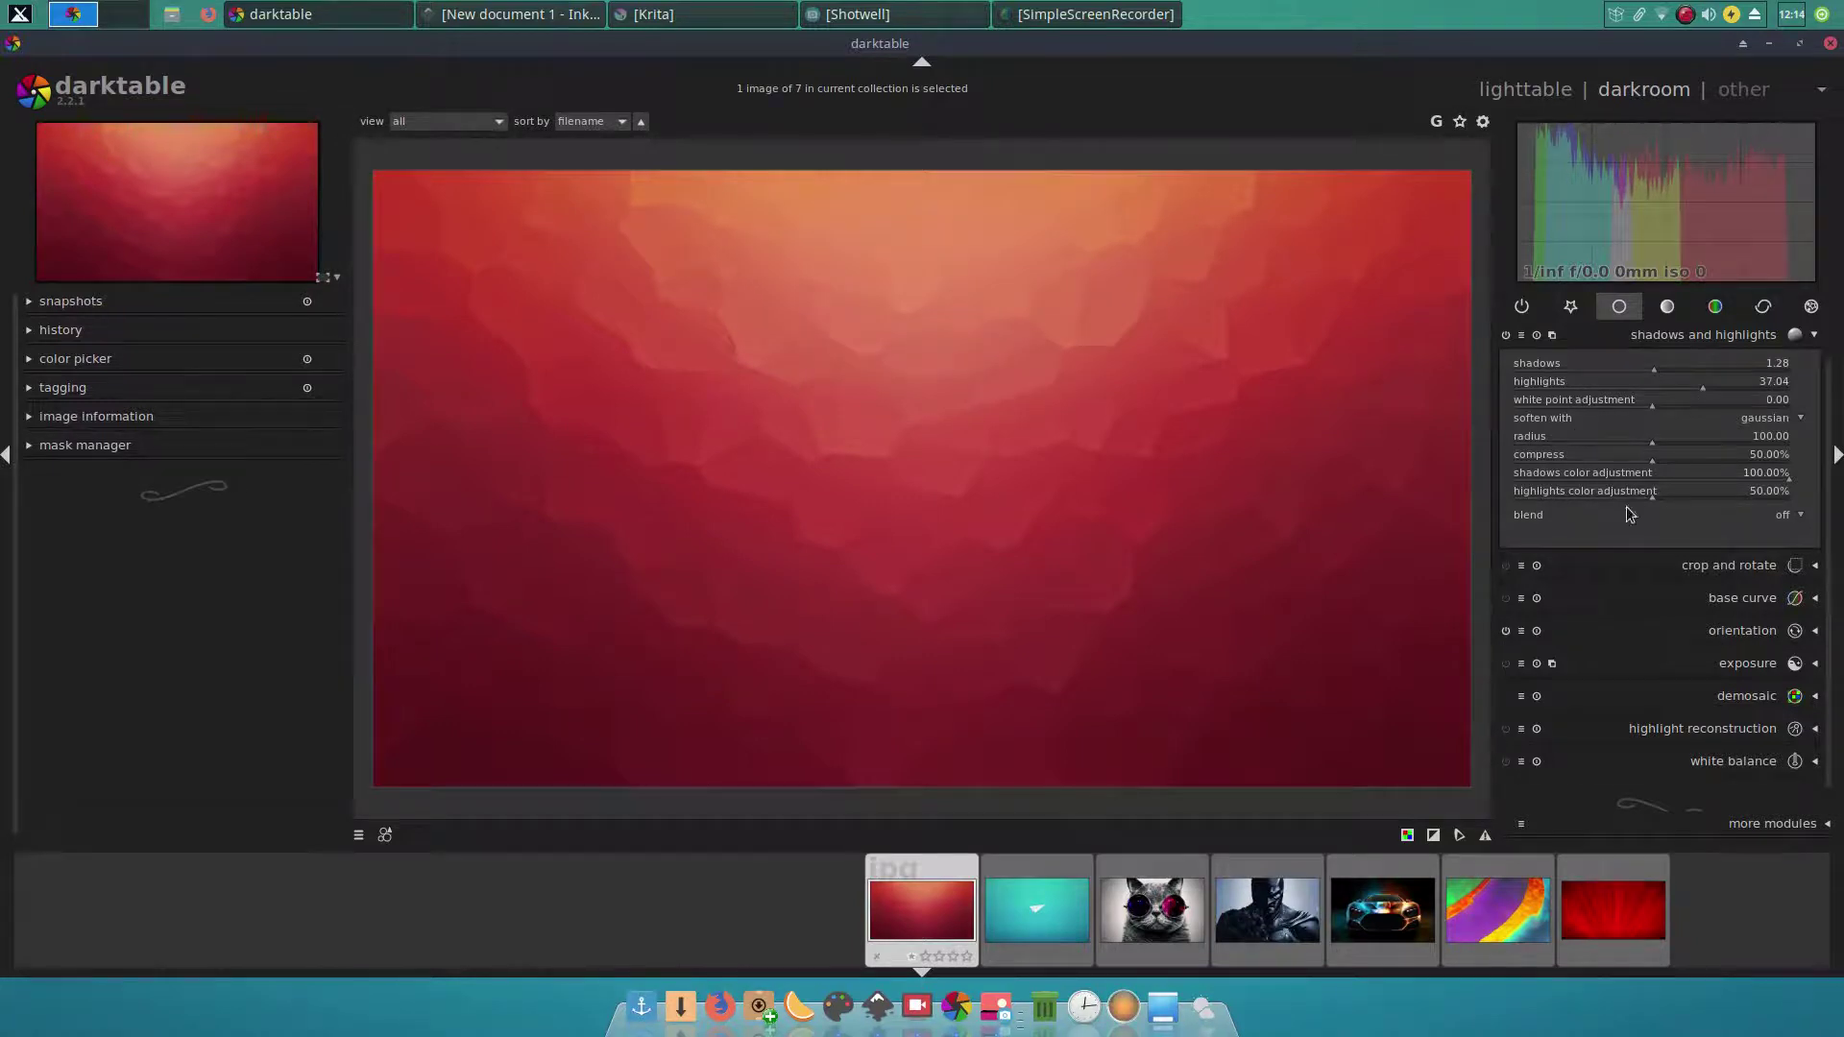
{"action": "left_click", "coordinate": [1815, 336]}
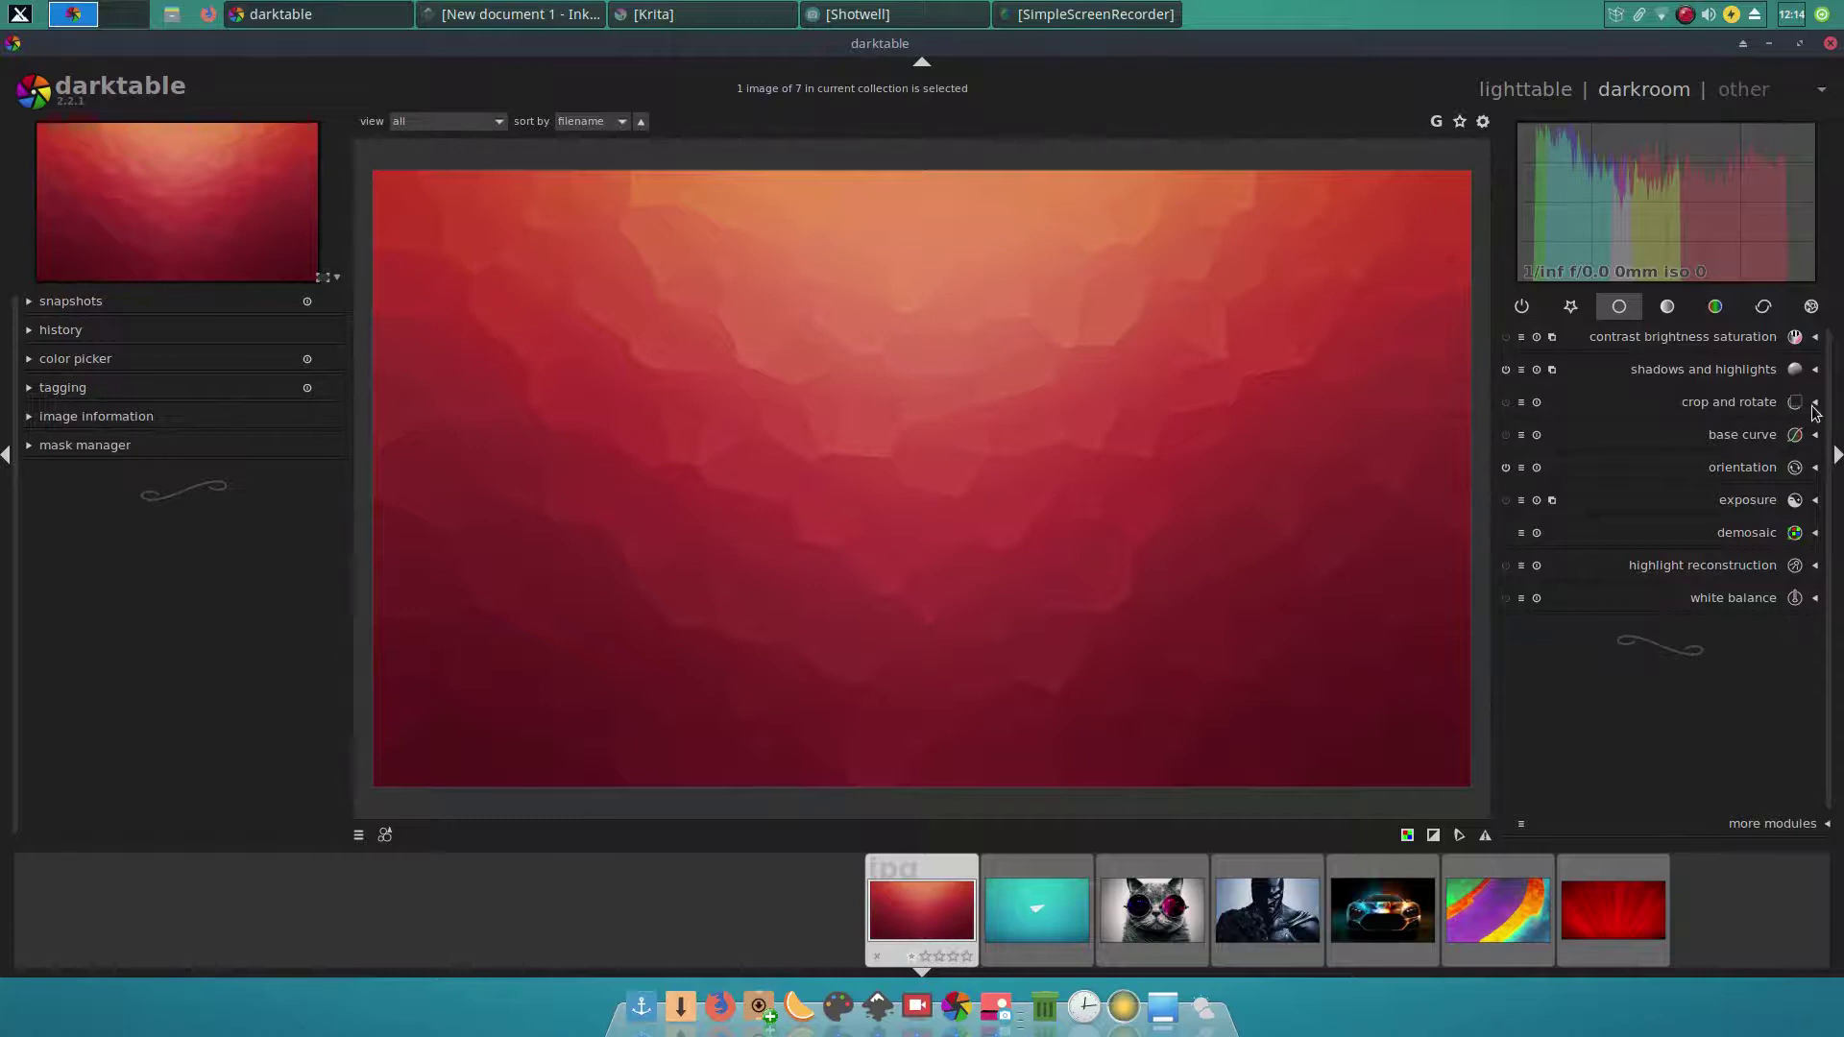
Step: Raise the saturation slightly in contrast brightness saturation
{"action": "left_click", "coordinate": [1814, 338]}
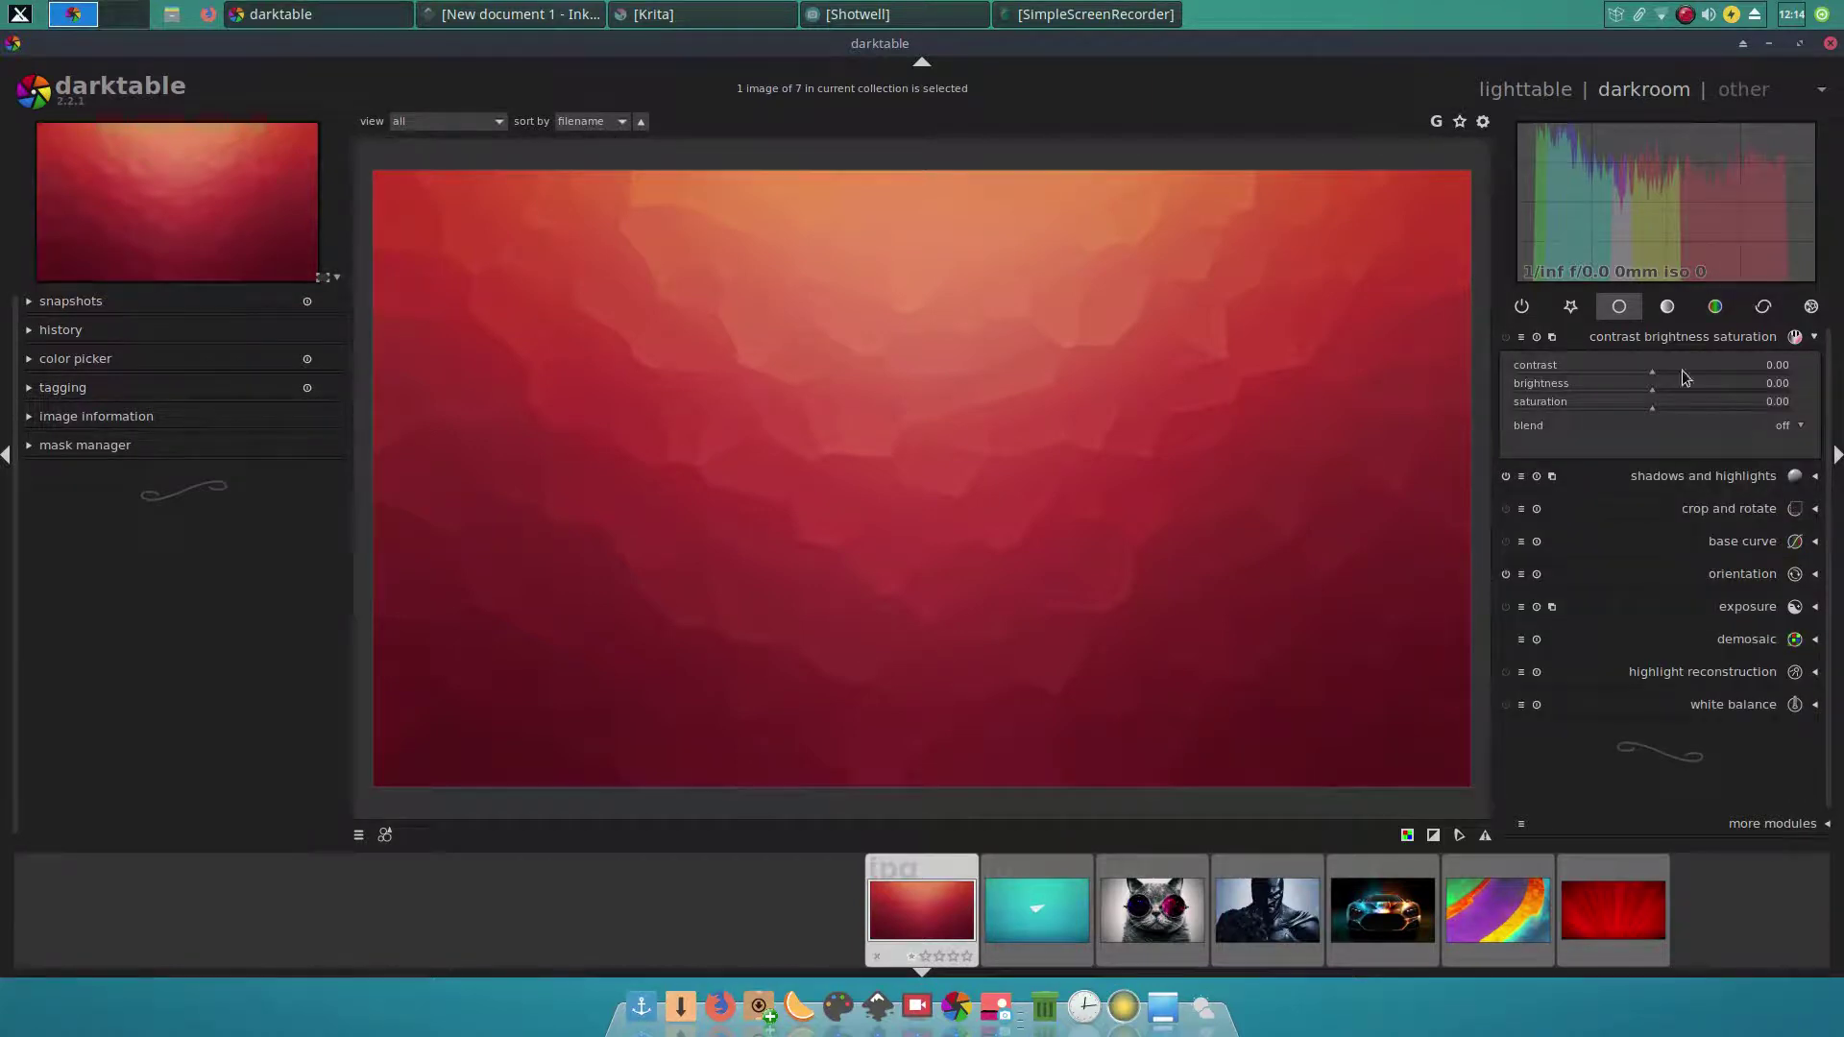
{"action": "mouse_move", "coordinate": [1651, 409]}
{"action": "left_mouse_down"}
{"action": "mouse_move", "coordinate": [1691, 408]}
{"action": "mouse_move", "coordinate": [1664, 407]}
{"action": "left_mouse_up"}
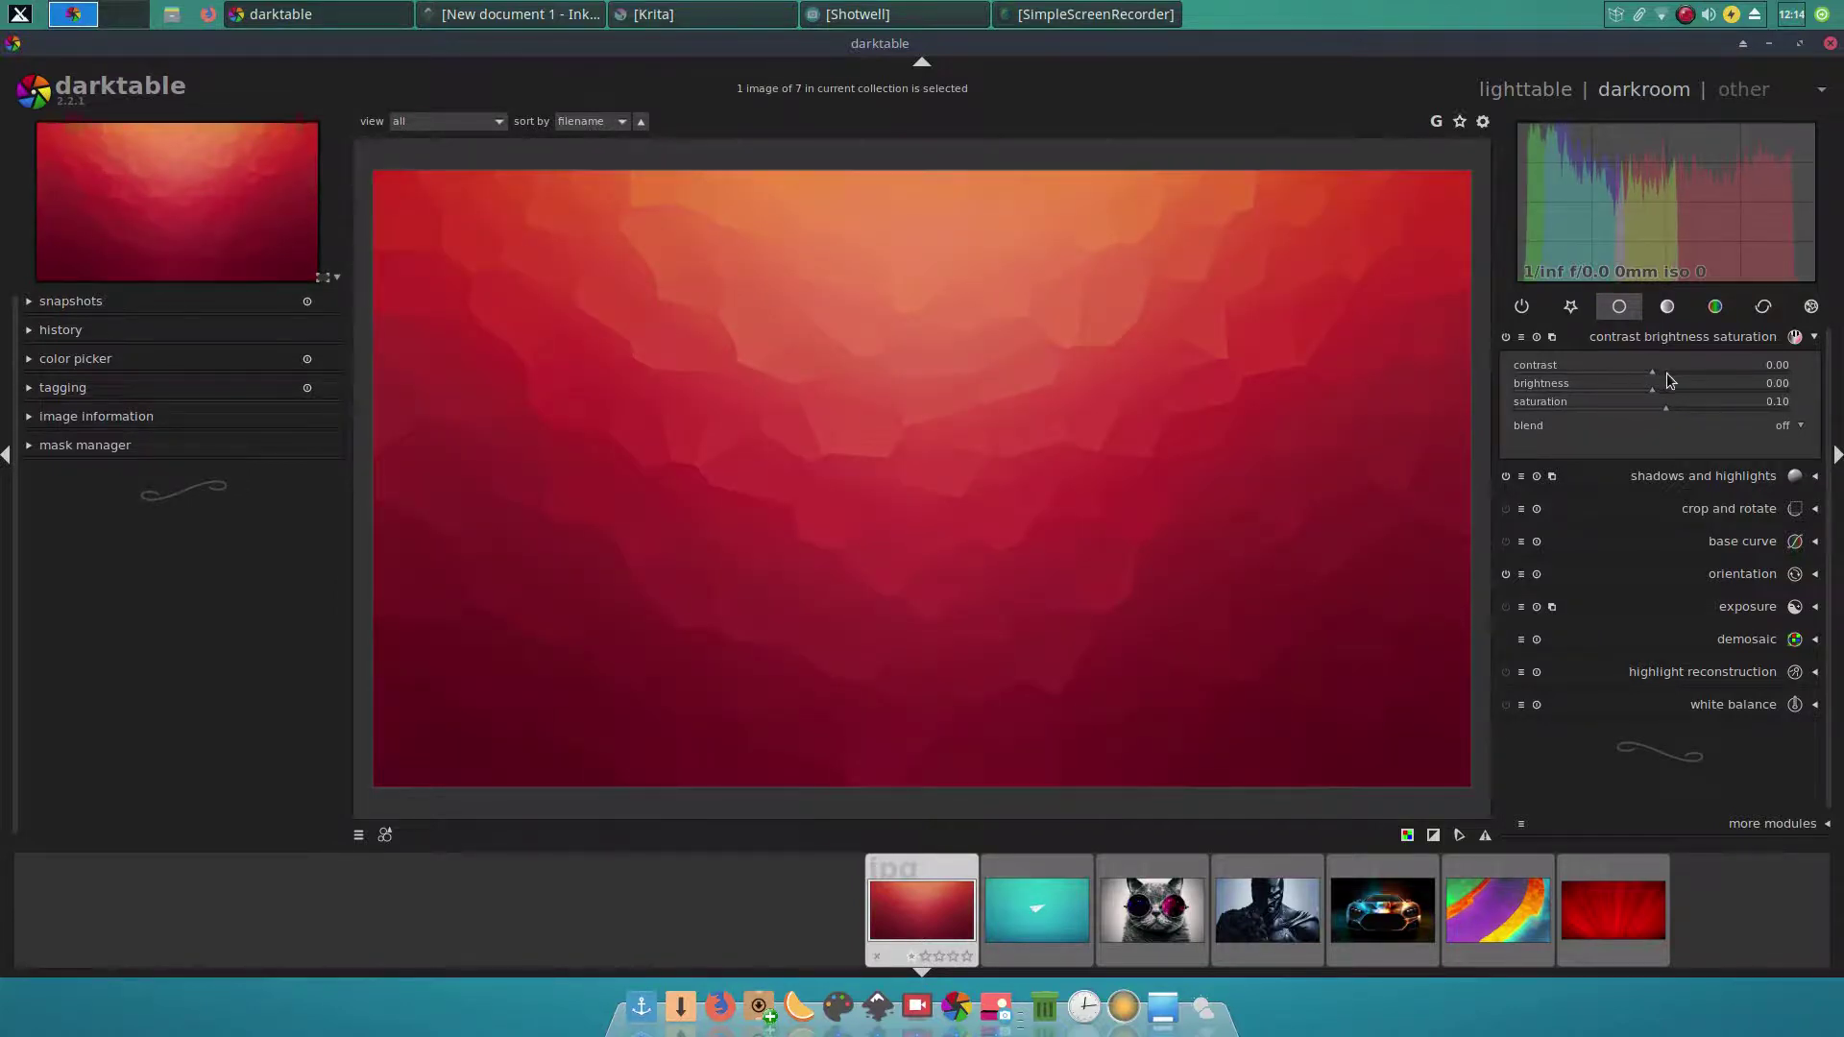
{"action": "left_click", "coordinate": [1815, 338]}
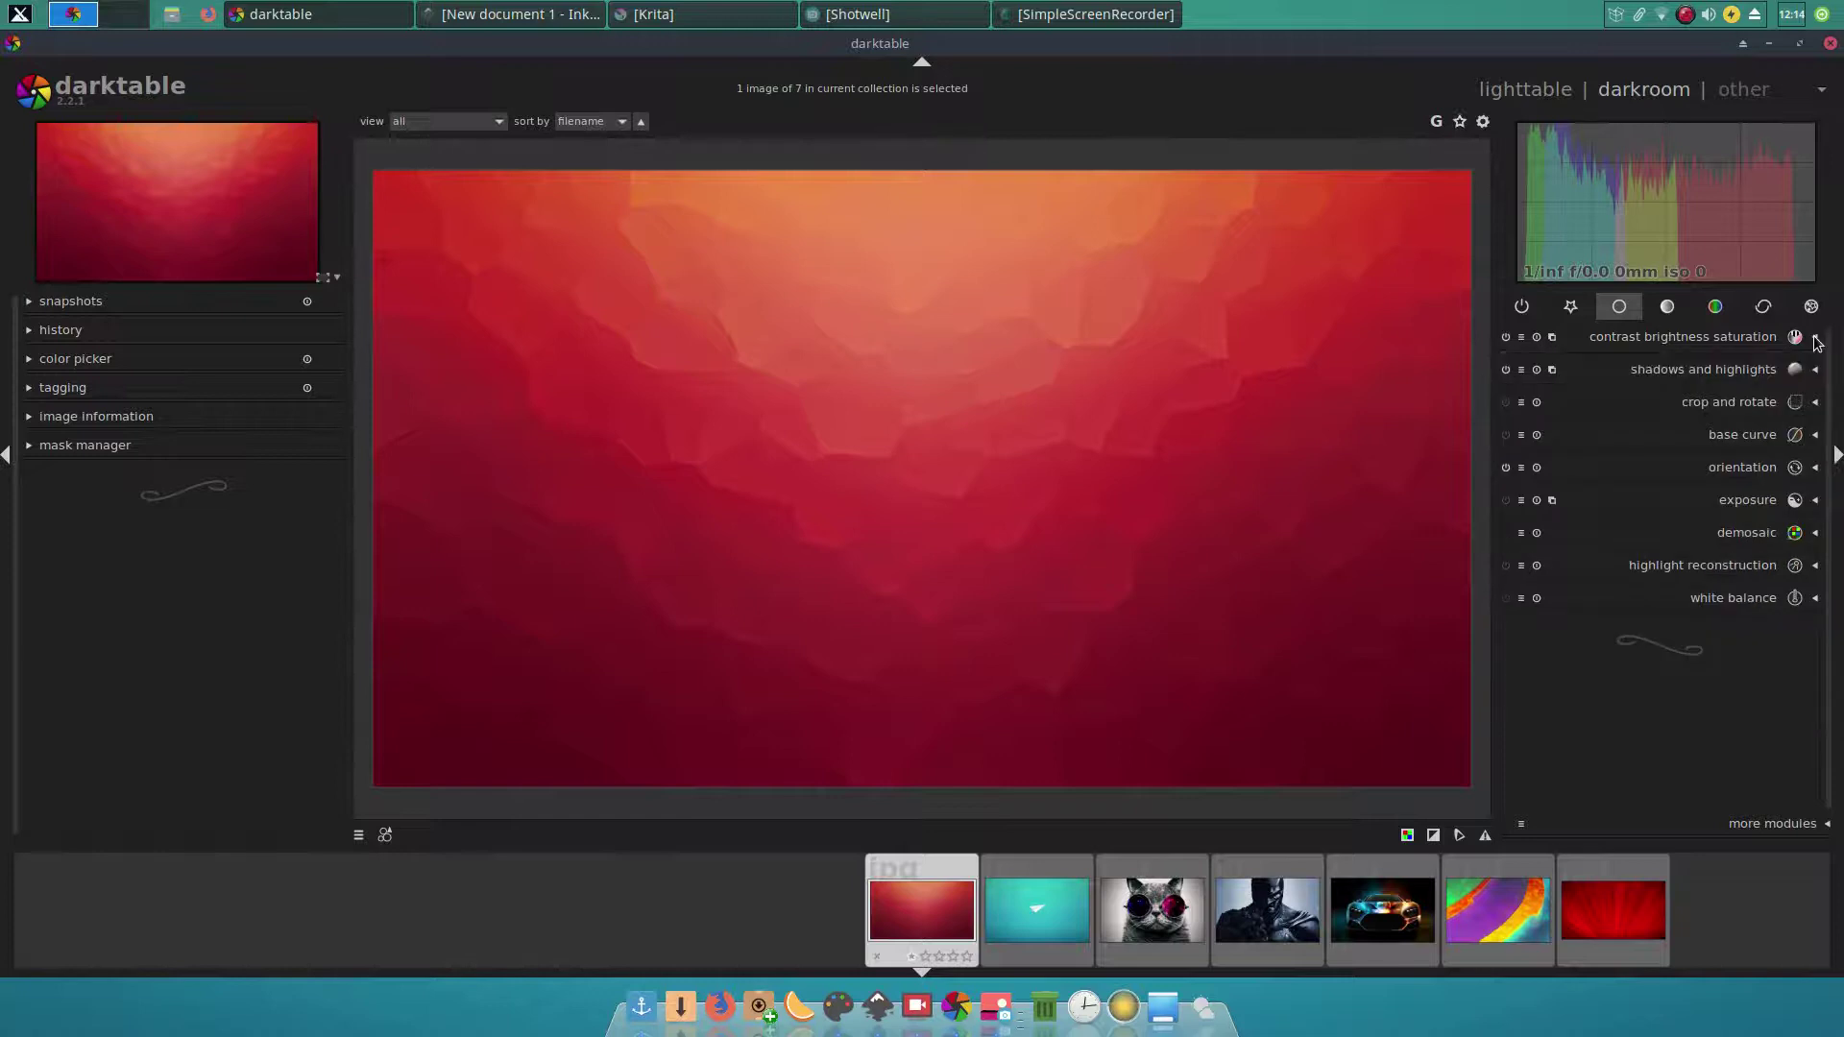
Step: Rotate the image to a 22.59° crop-and-rotate angle and minimise darktable
{"action": "left_click", "coordinate": [1815, 404]}
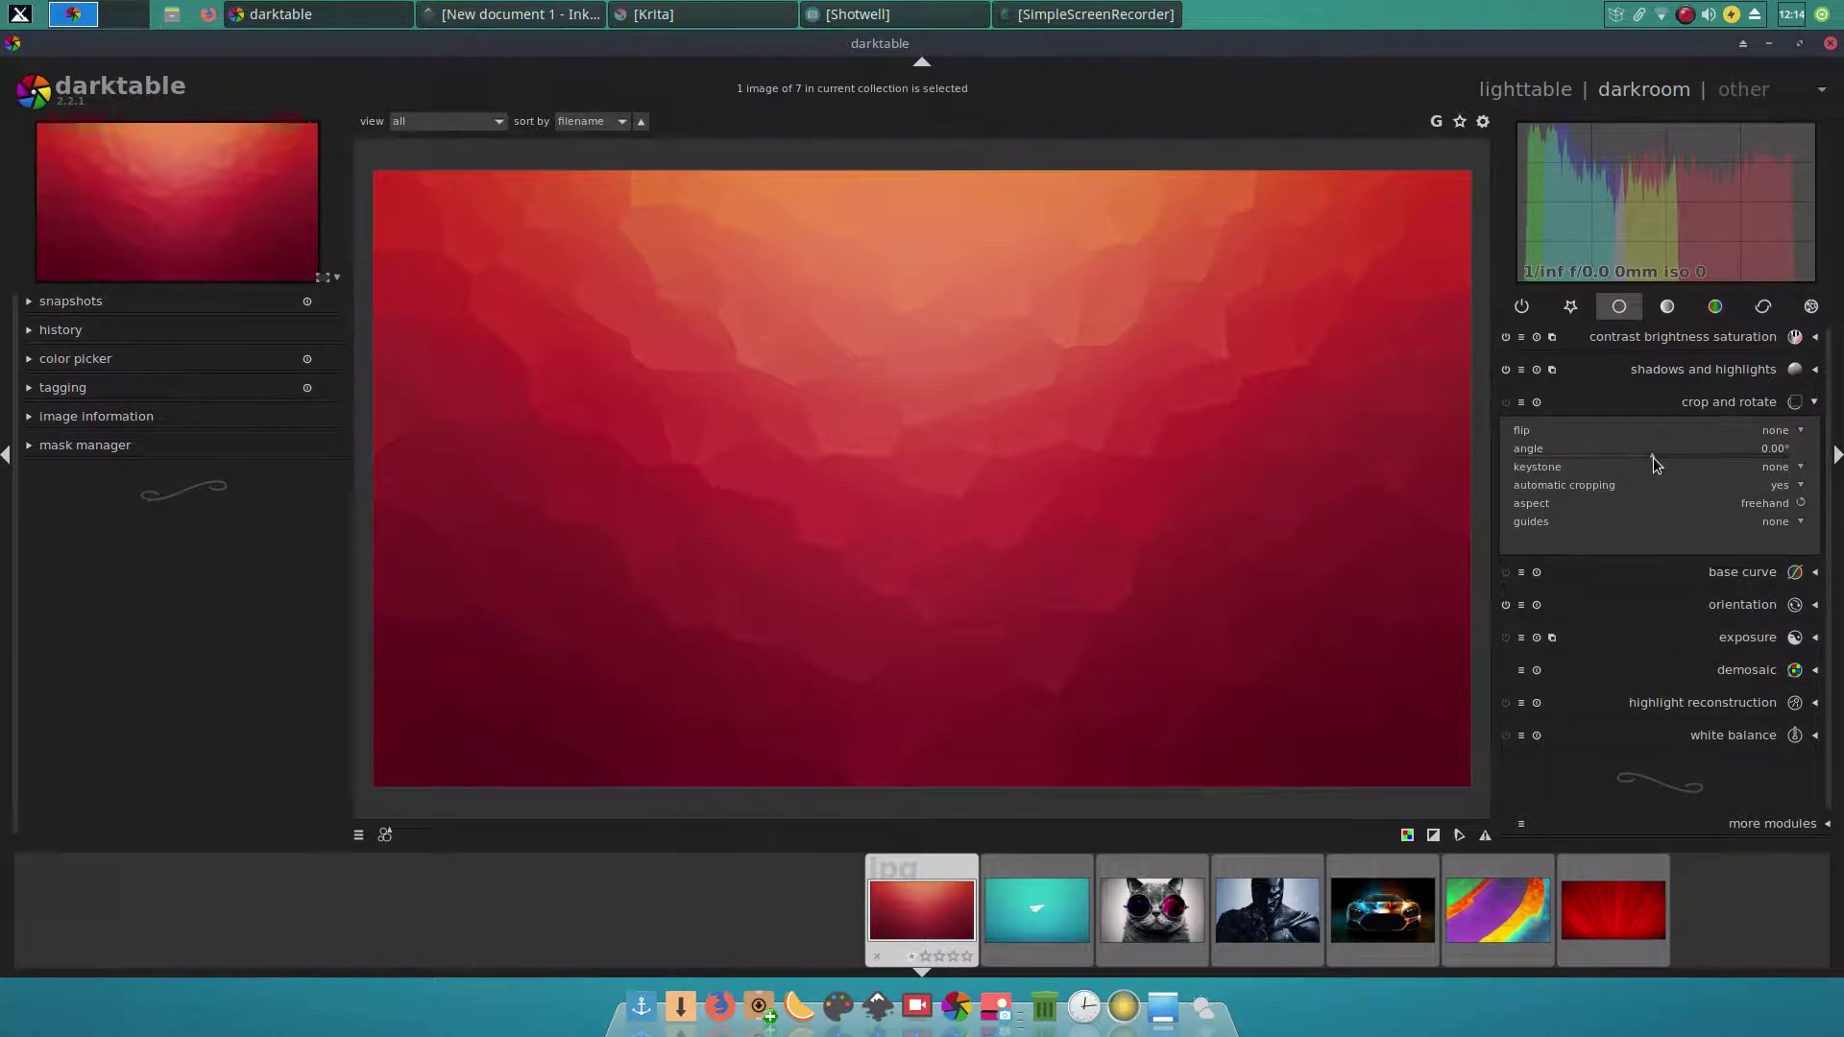
{"action": "mouse_move", "coordinate": [1656, 455]}
{"action": "left_mouse_down"}
{"action": "mouse_move", "coordinate": [1692, 458]}
{"action": "mouse_move", "coordinate": [1633, 459]}
{"action": "left_mouse_up"}
{"action": "key", "text": "ctrl+alt+d"}
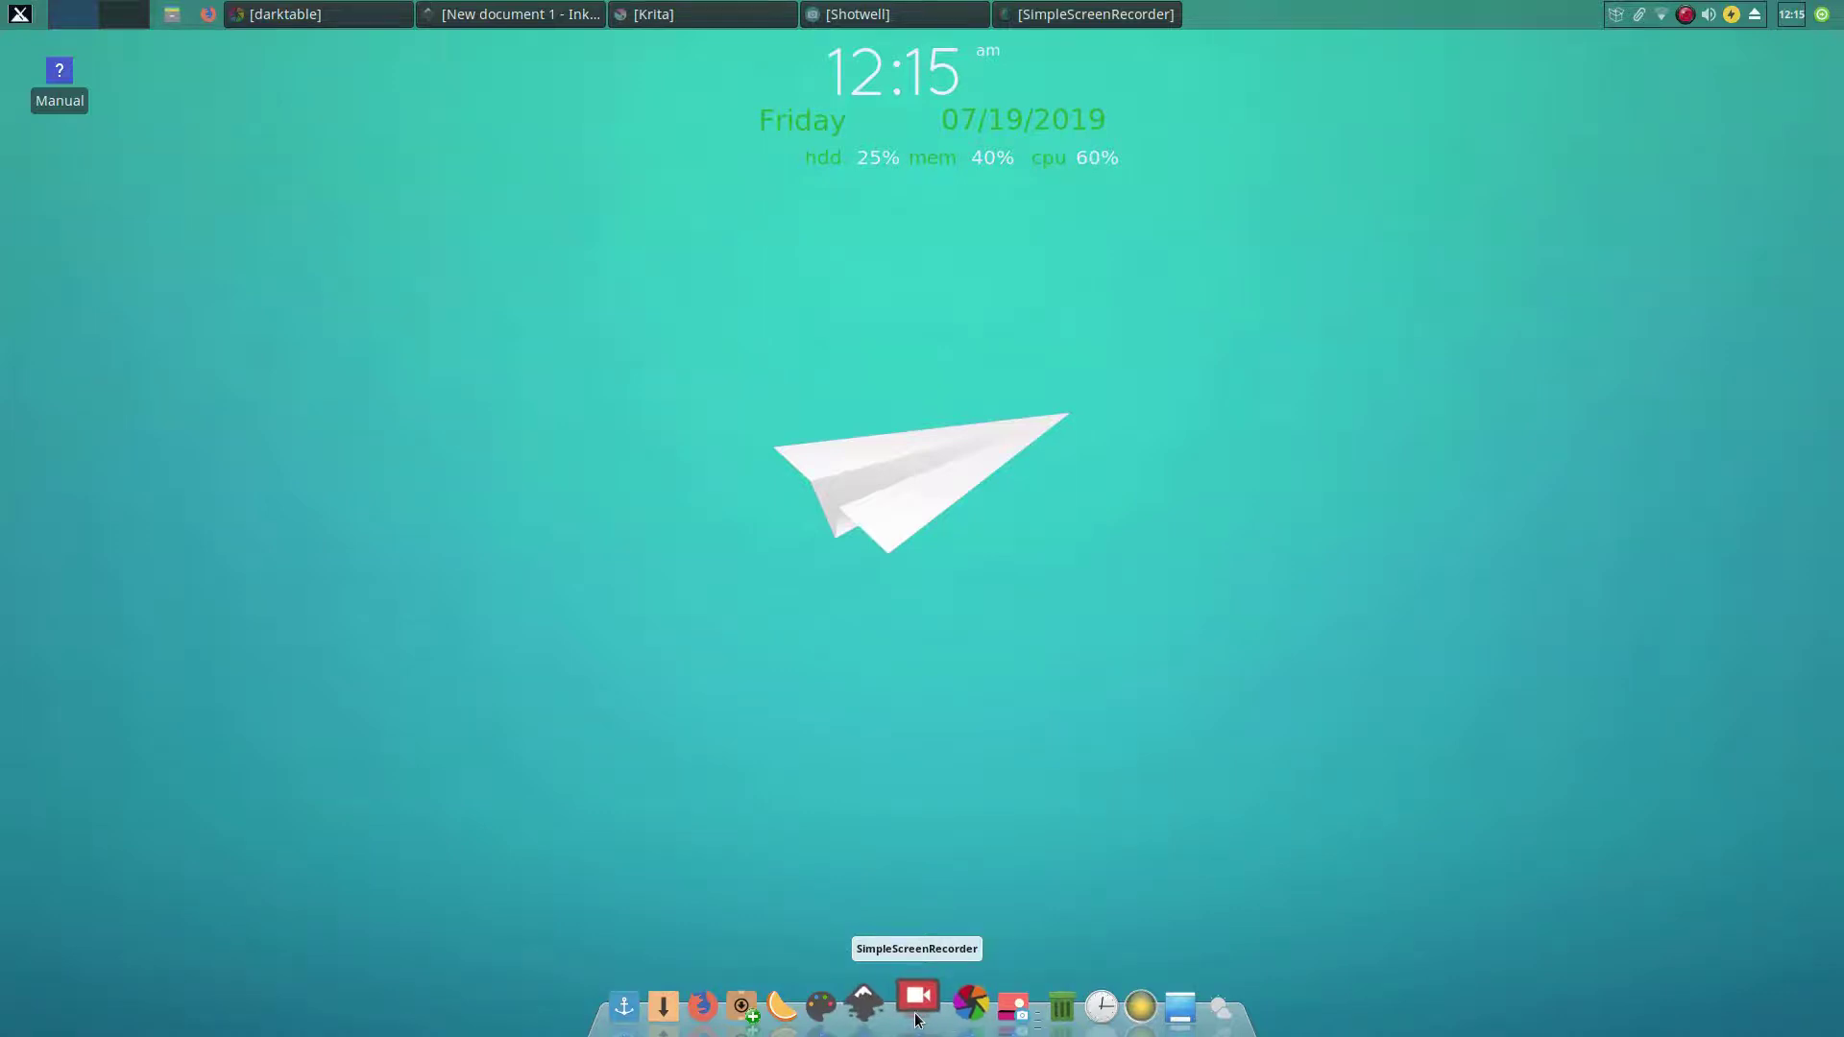
Step: Draw a square, a tall rectangle, a tiny rectangle and a five-pointed star in Inkscape
{"action": "left_click", "coordinate": [877, 1016]}
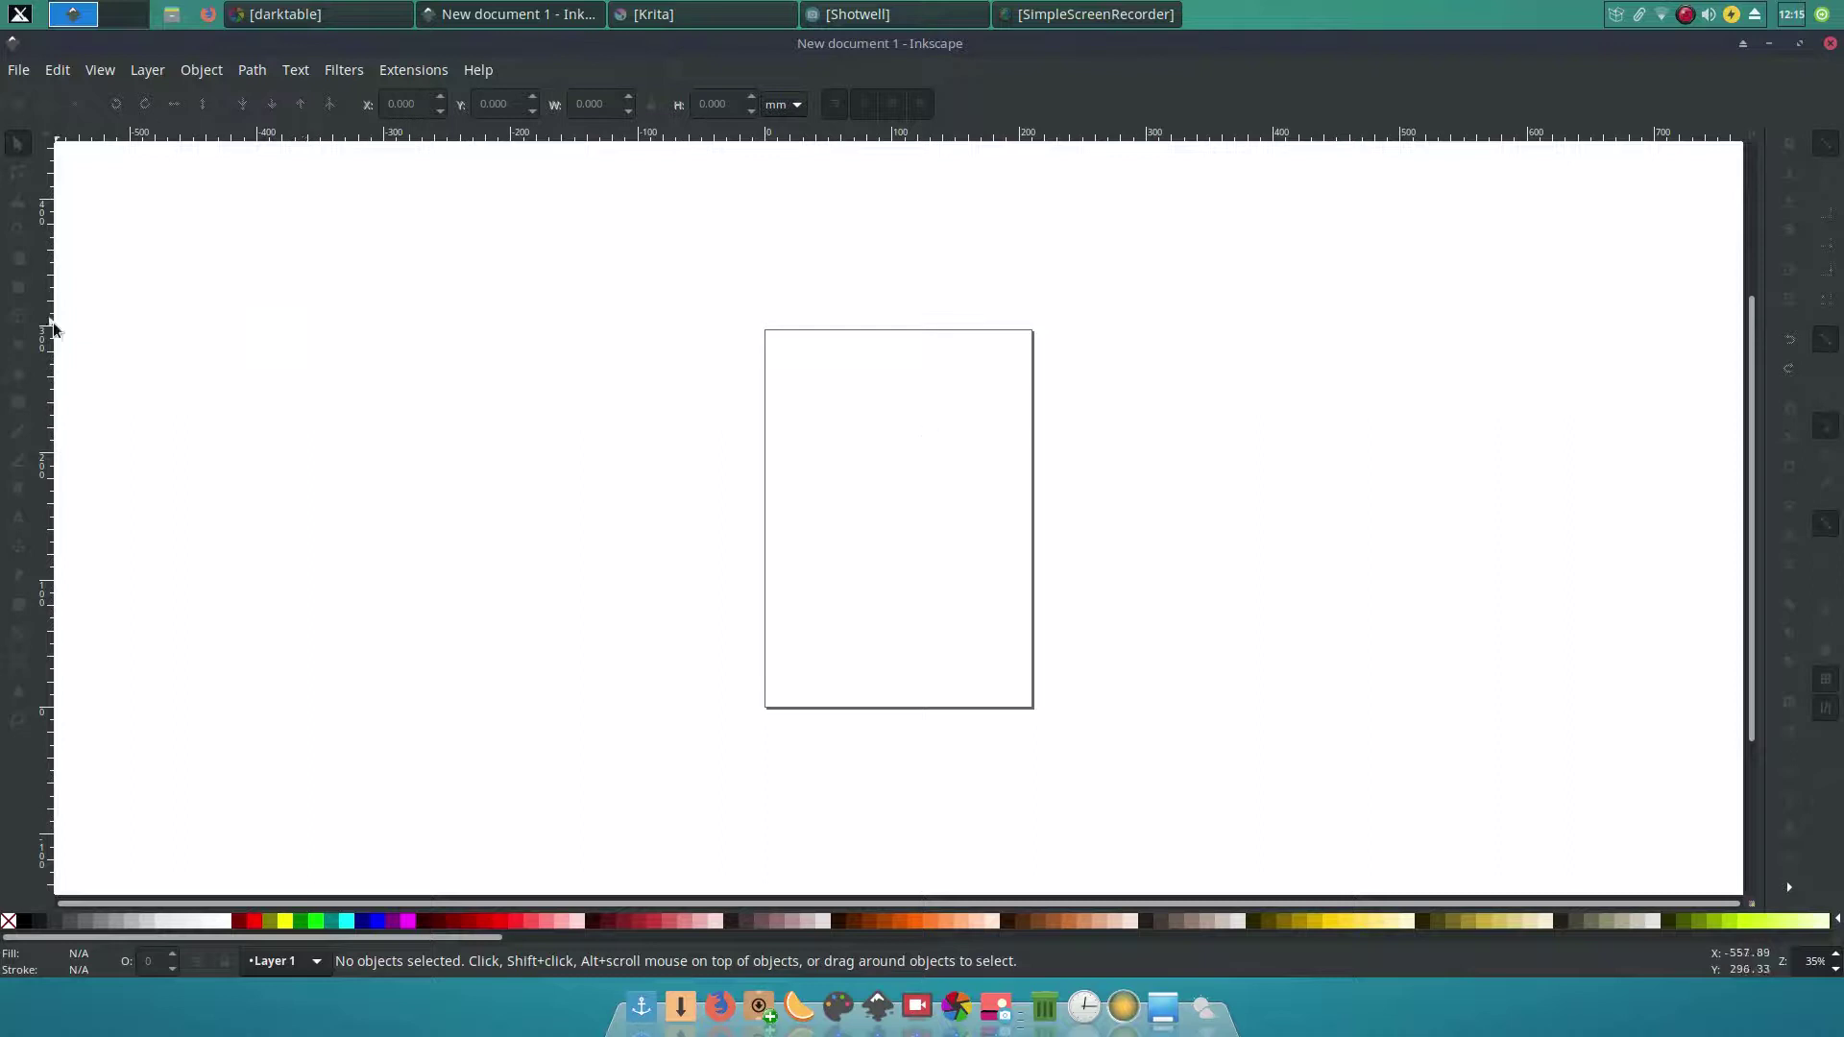
{"action": "left_click_drag", "start_coordinate": [900, 410], "coordinate": [1055, 534]}
{"action": "left_click", "coordinate": [17, 288]}
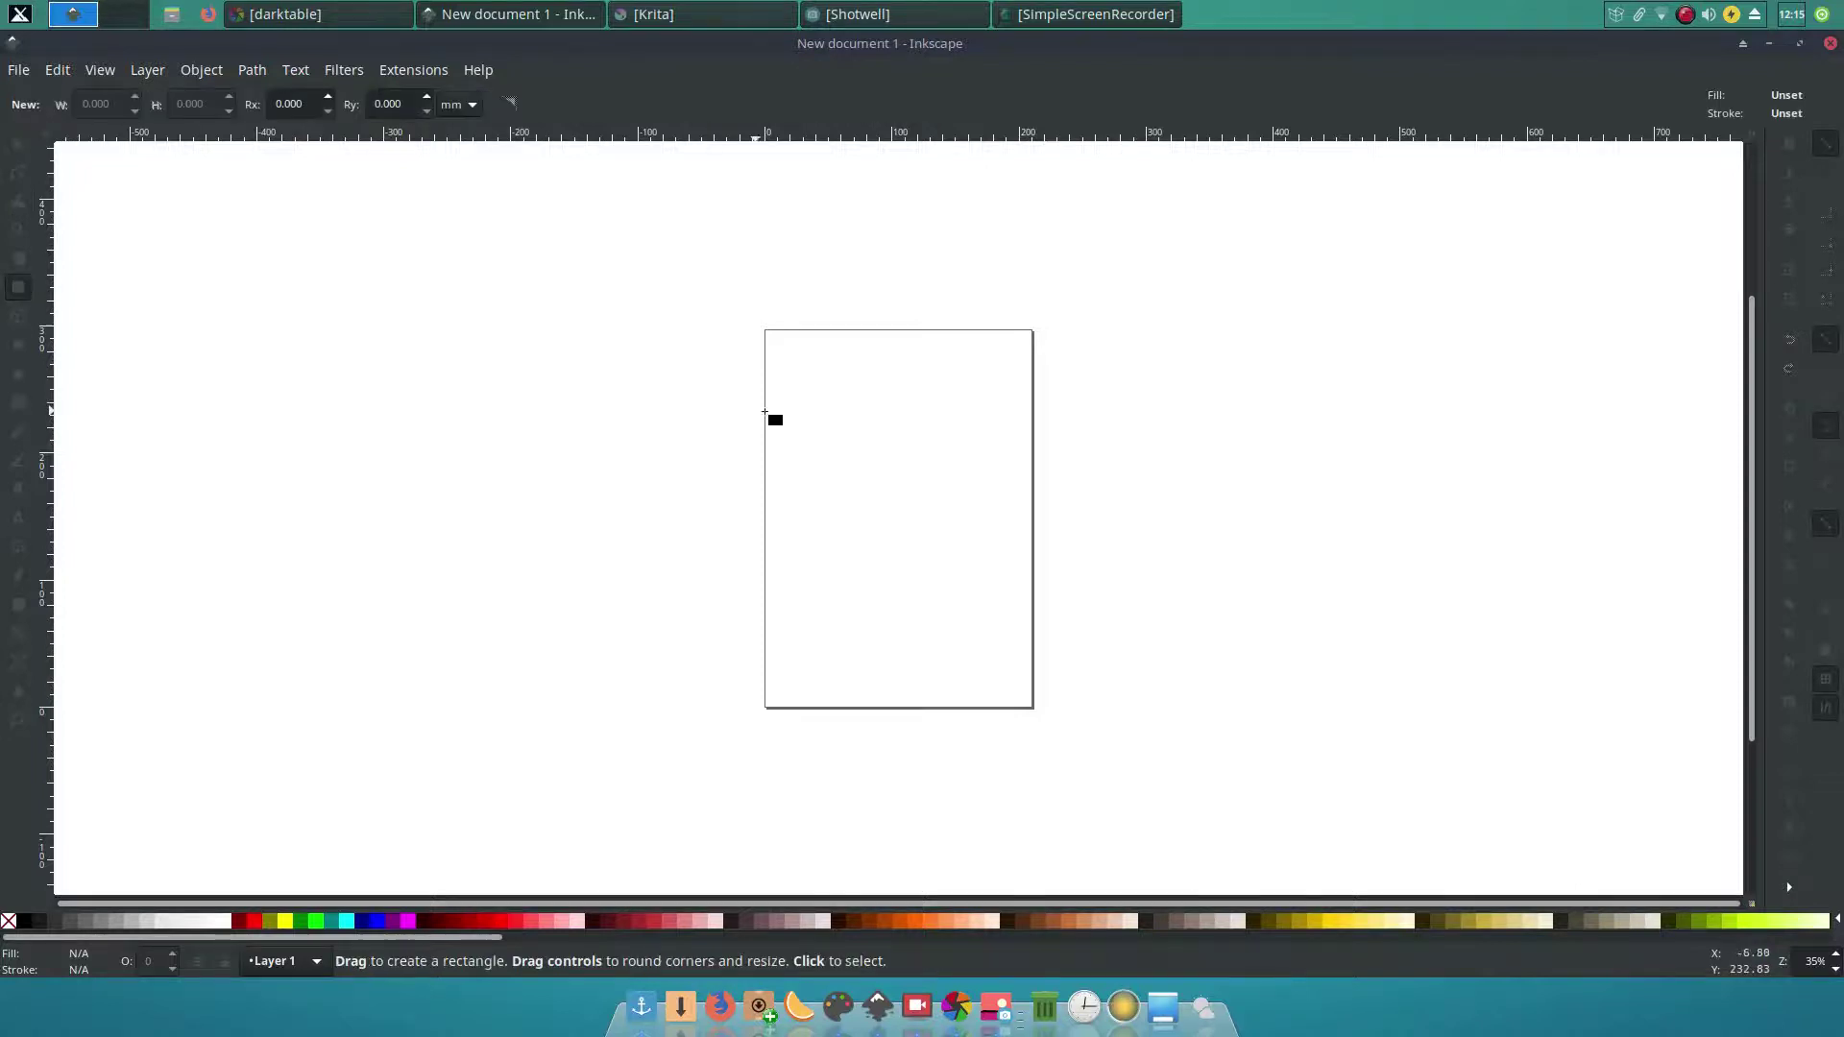
{"action": "left_click_drag", "start_coordinate": [813, 411], "coordinate": [959, 534]}
{"action": "left_click_drag", "start_coordinate": [846, 411], "coordinate": [895, 348]}
{"action": "left_click_drag", "start_coordinate": [1013, 591], "coordinate": [1022, 606]}
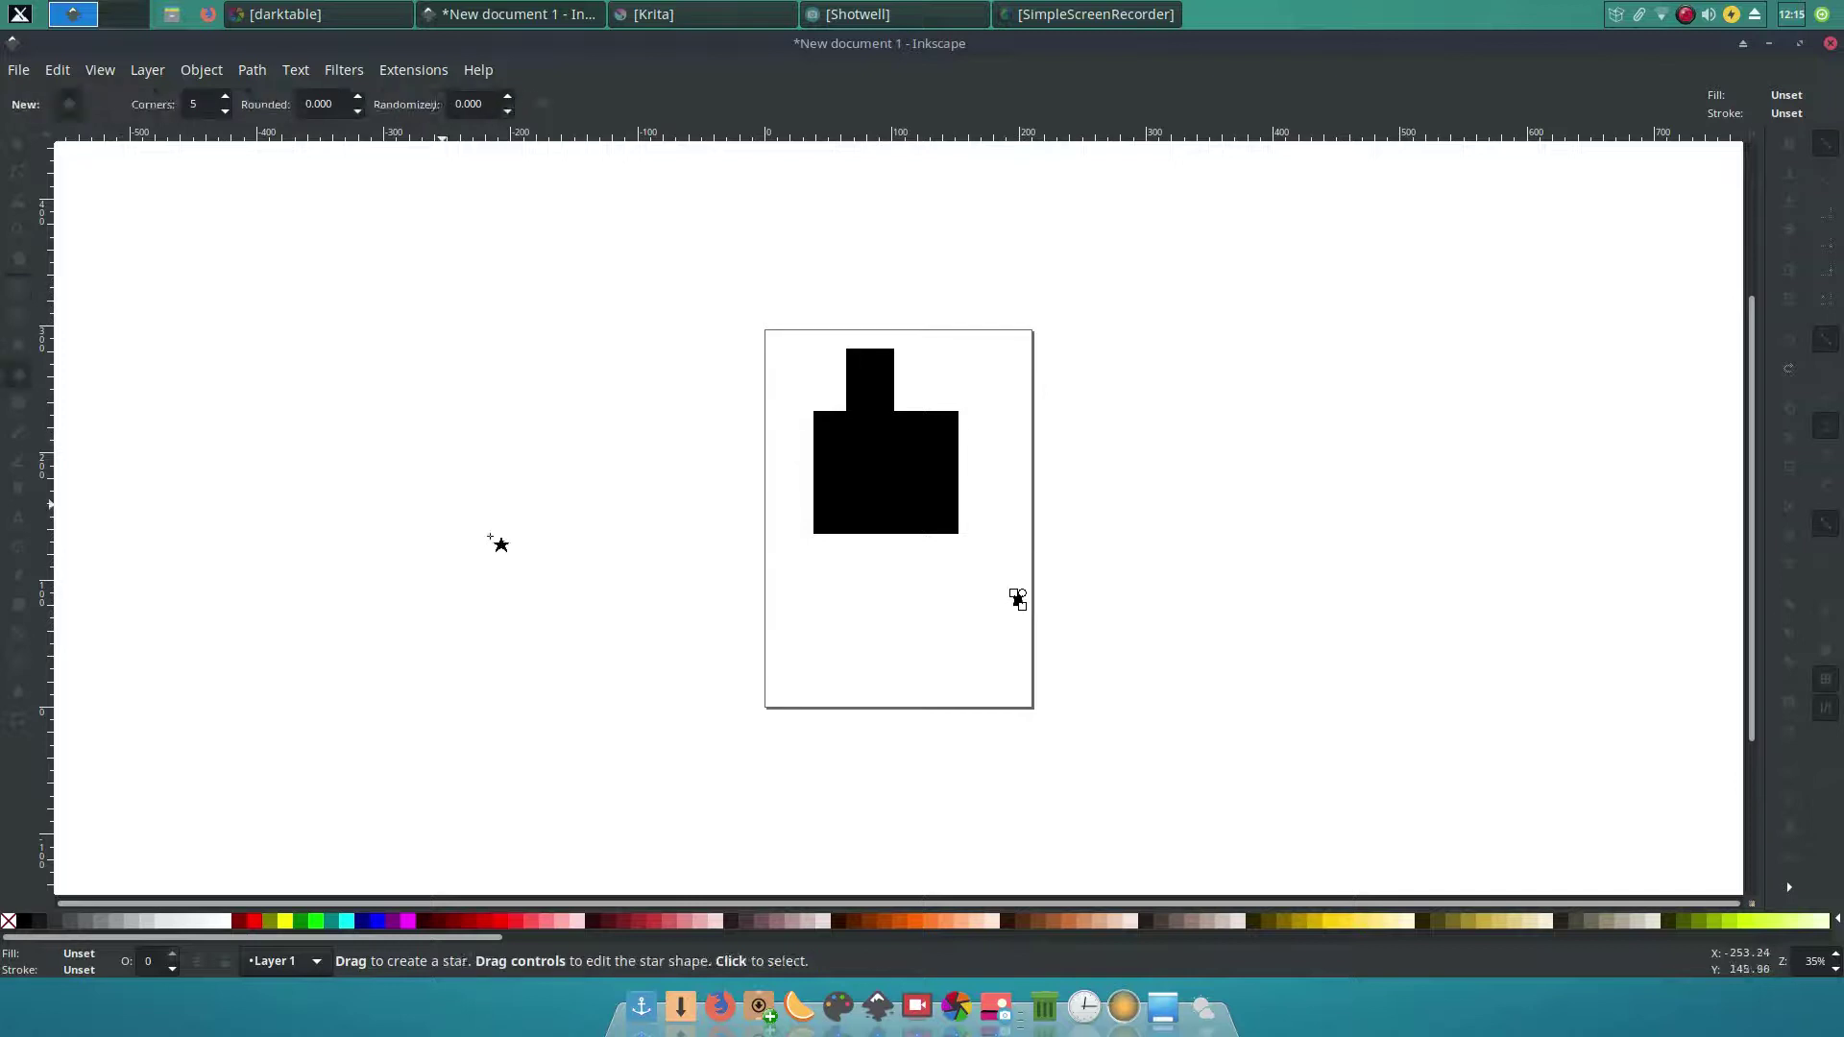
{"action": "left_click_drag", "start_coordinate": [854, 561], "coordinate": [963, 651]}
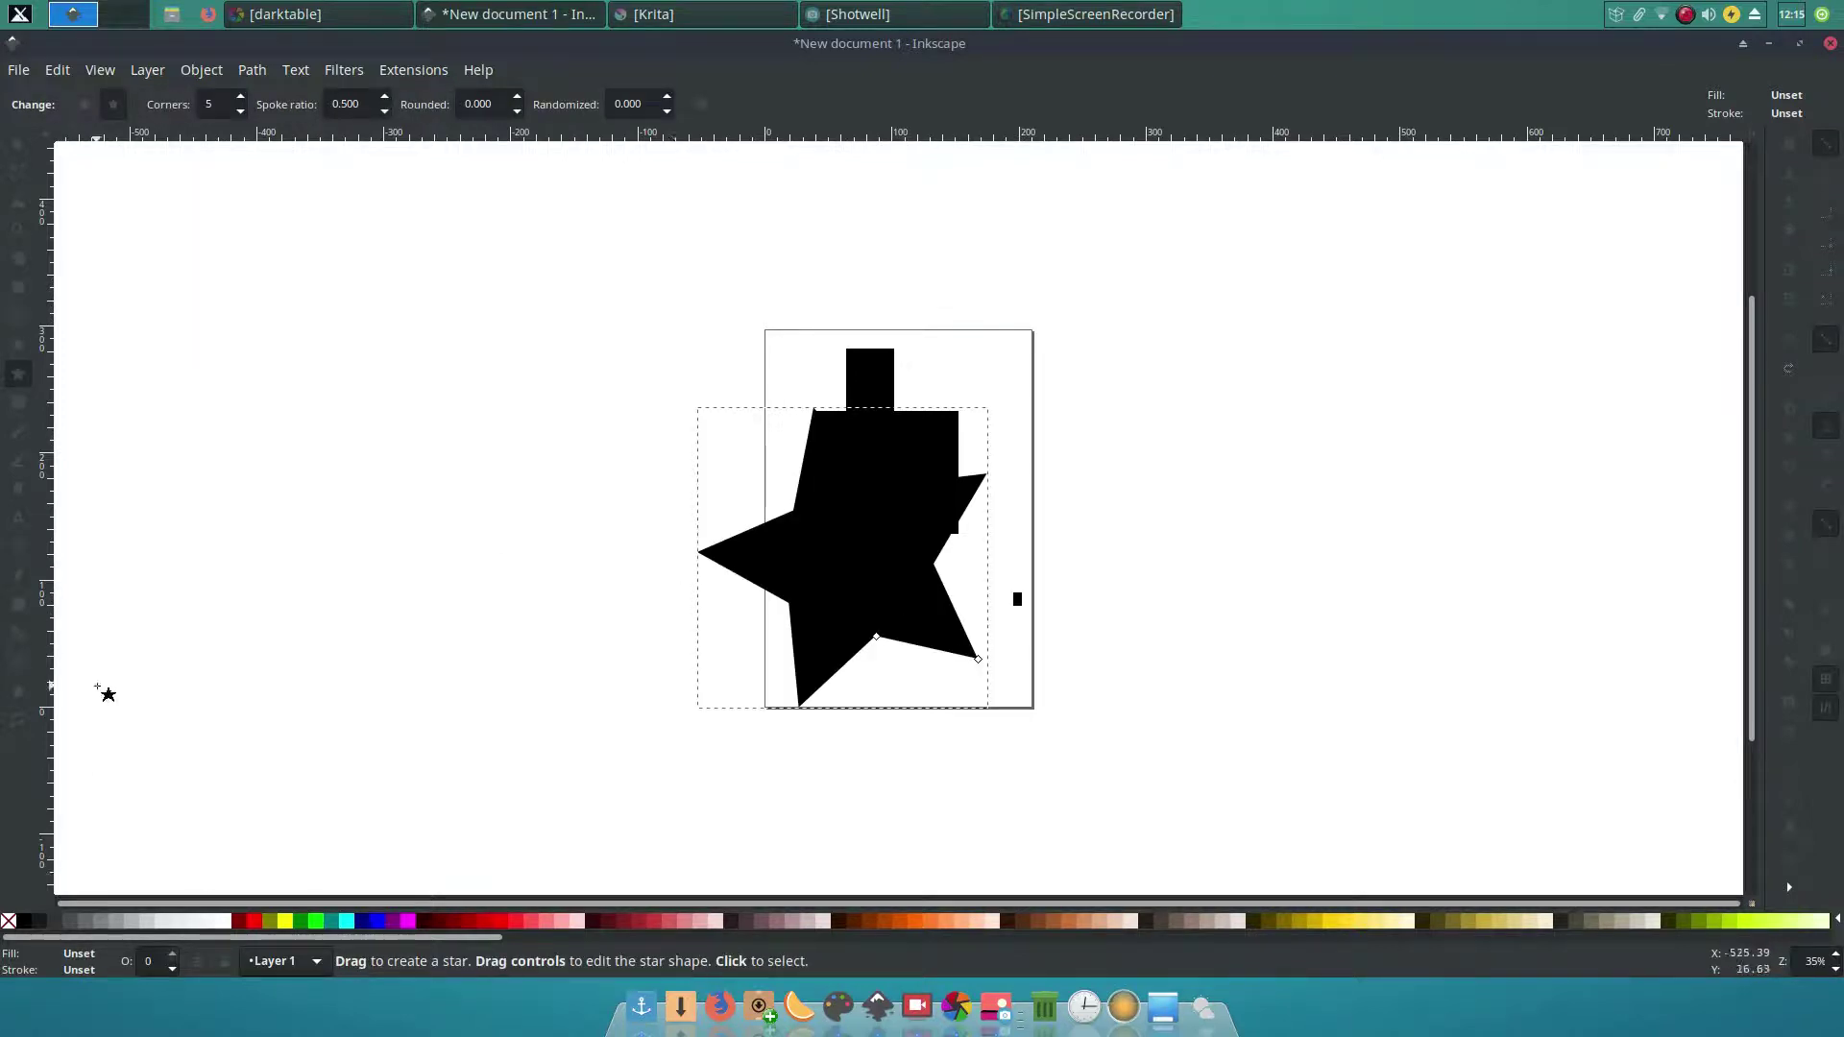
Step: Fill the star lime, the tall rectangle peach and the square dark purple
{"action": "left_click", "coordinate": [270, 921]}
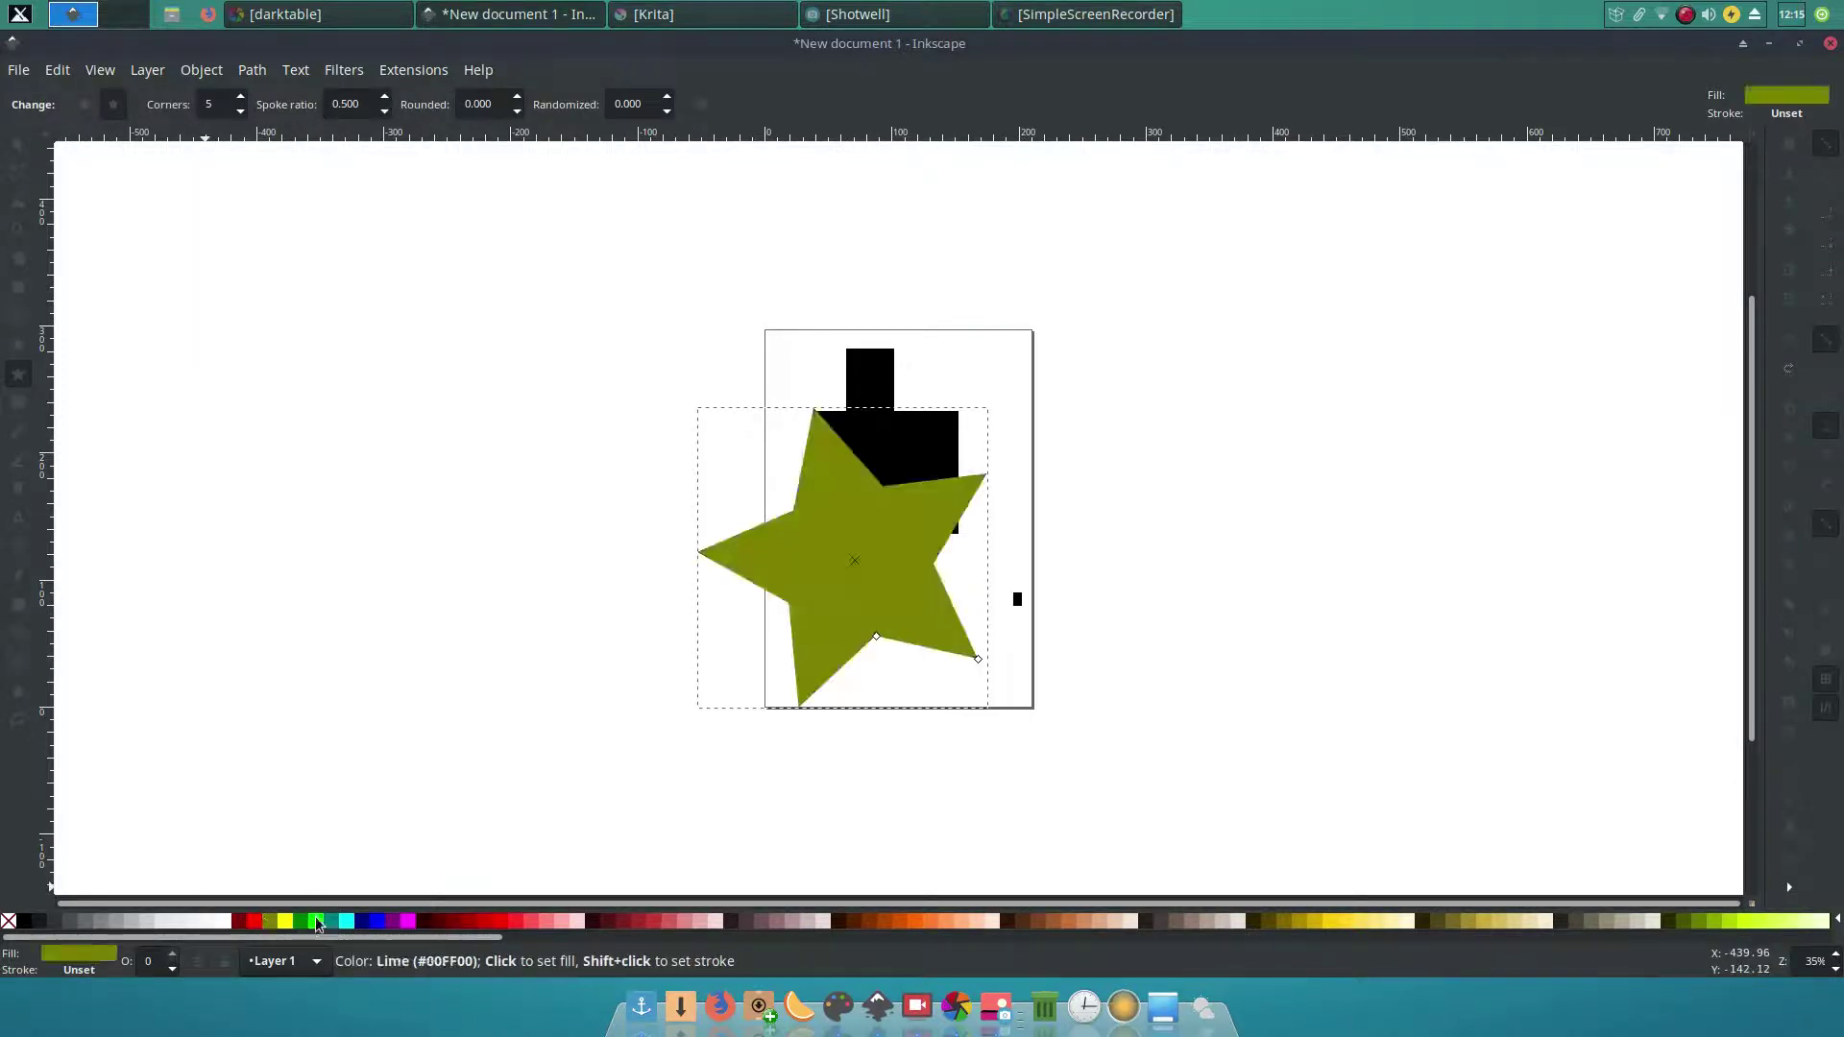
{"action": "left_click", "coordinate": [317, 921]}
{"action": "left_click", "coordinate": [891, 418]}
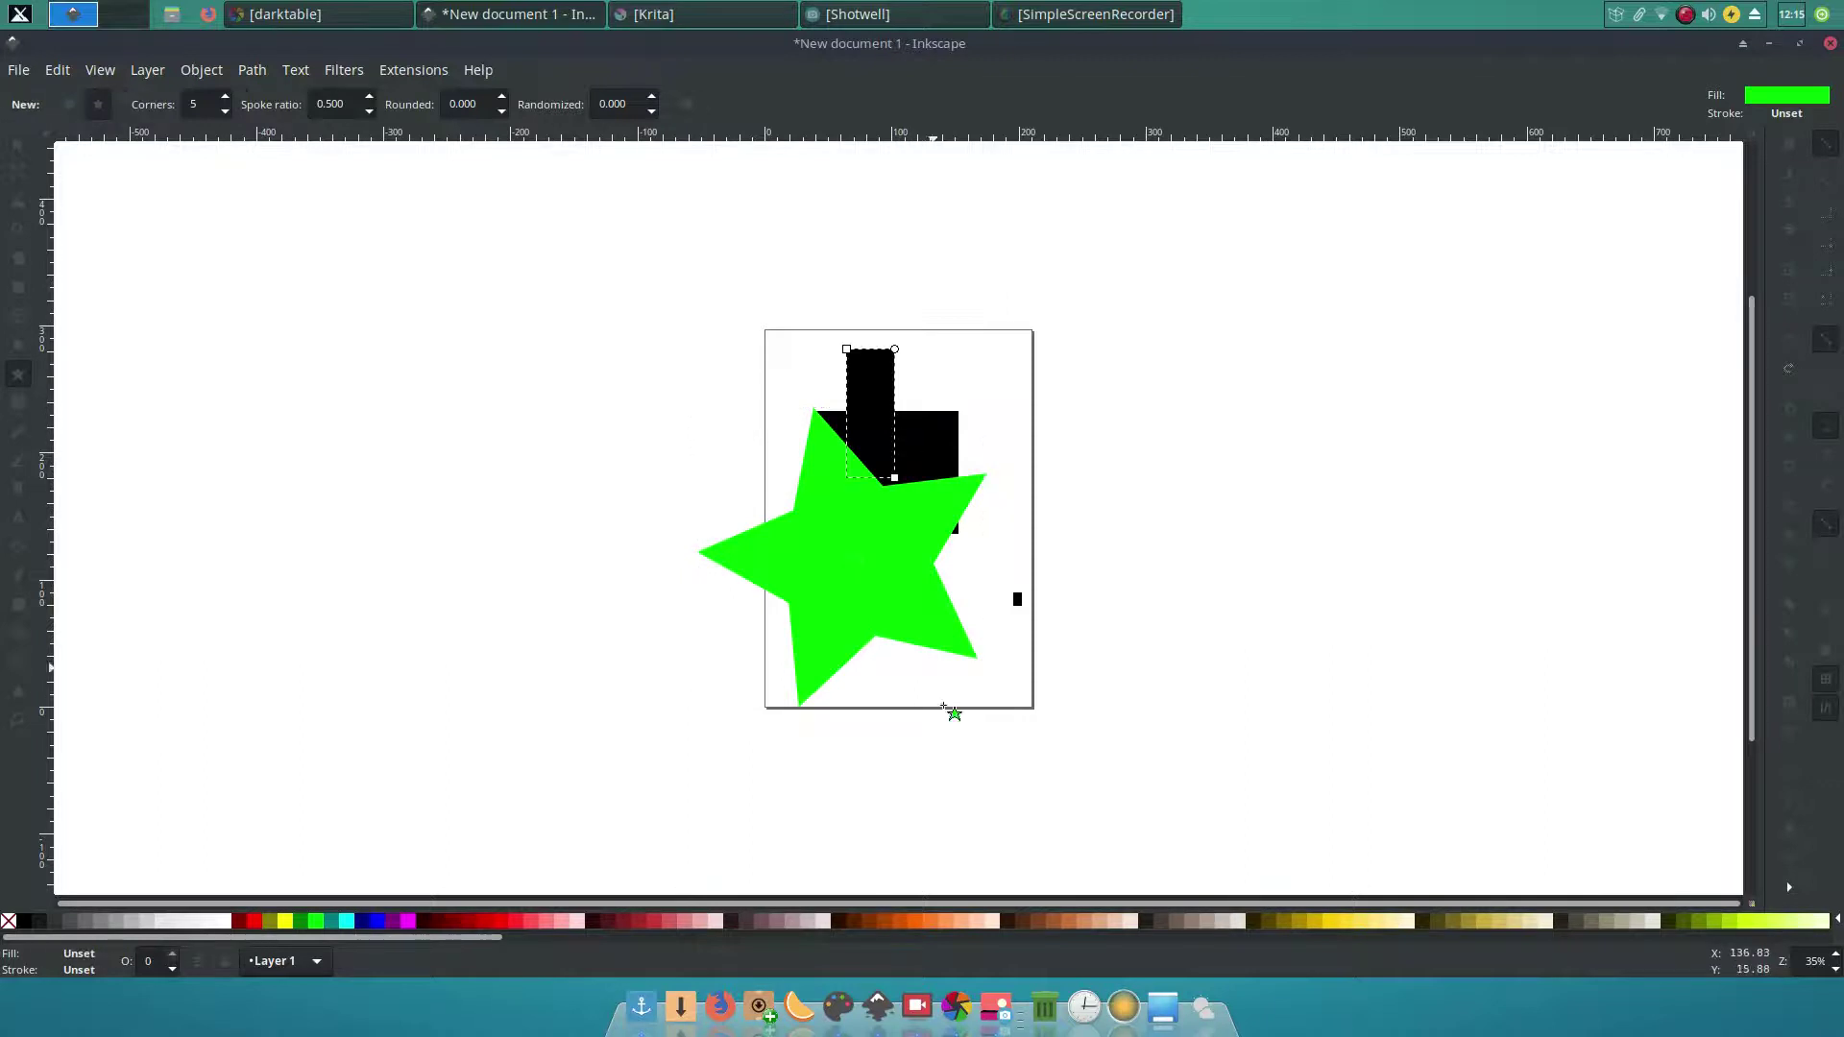
{"action": "left_click", "coordinate": [995, 924]}
{"action": "scroll", "coordinate": [995, 924], "scroll_direction": "down", "scroll_amount": 5}
{"action": "left_click", "coordinate": [949, 447]}
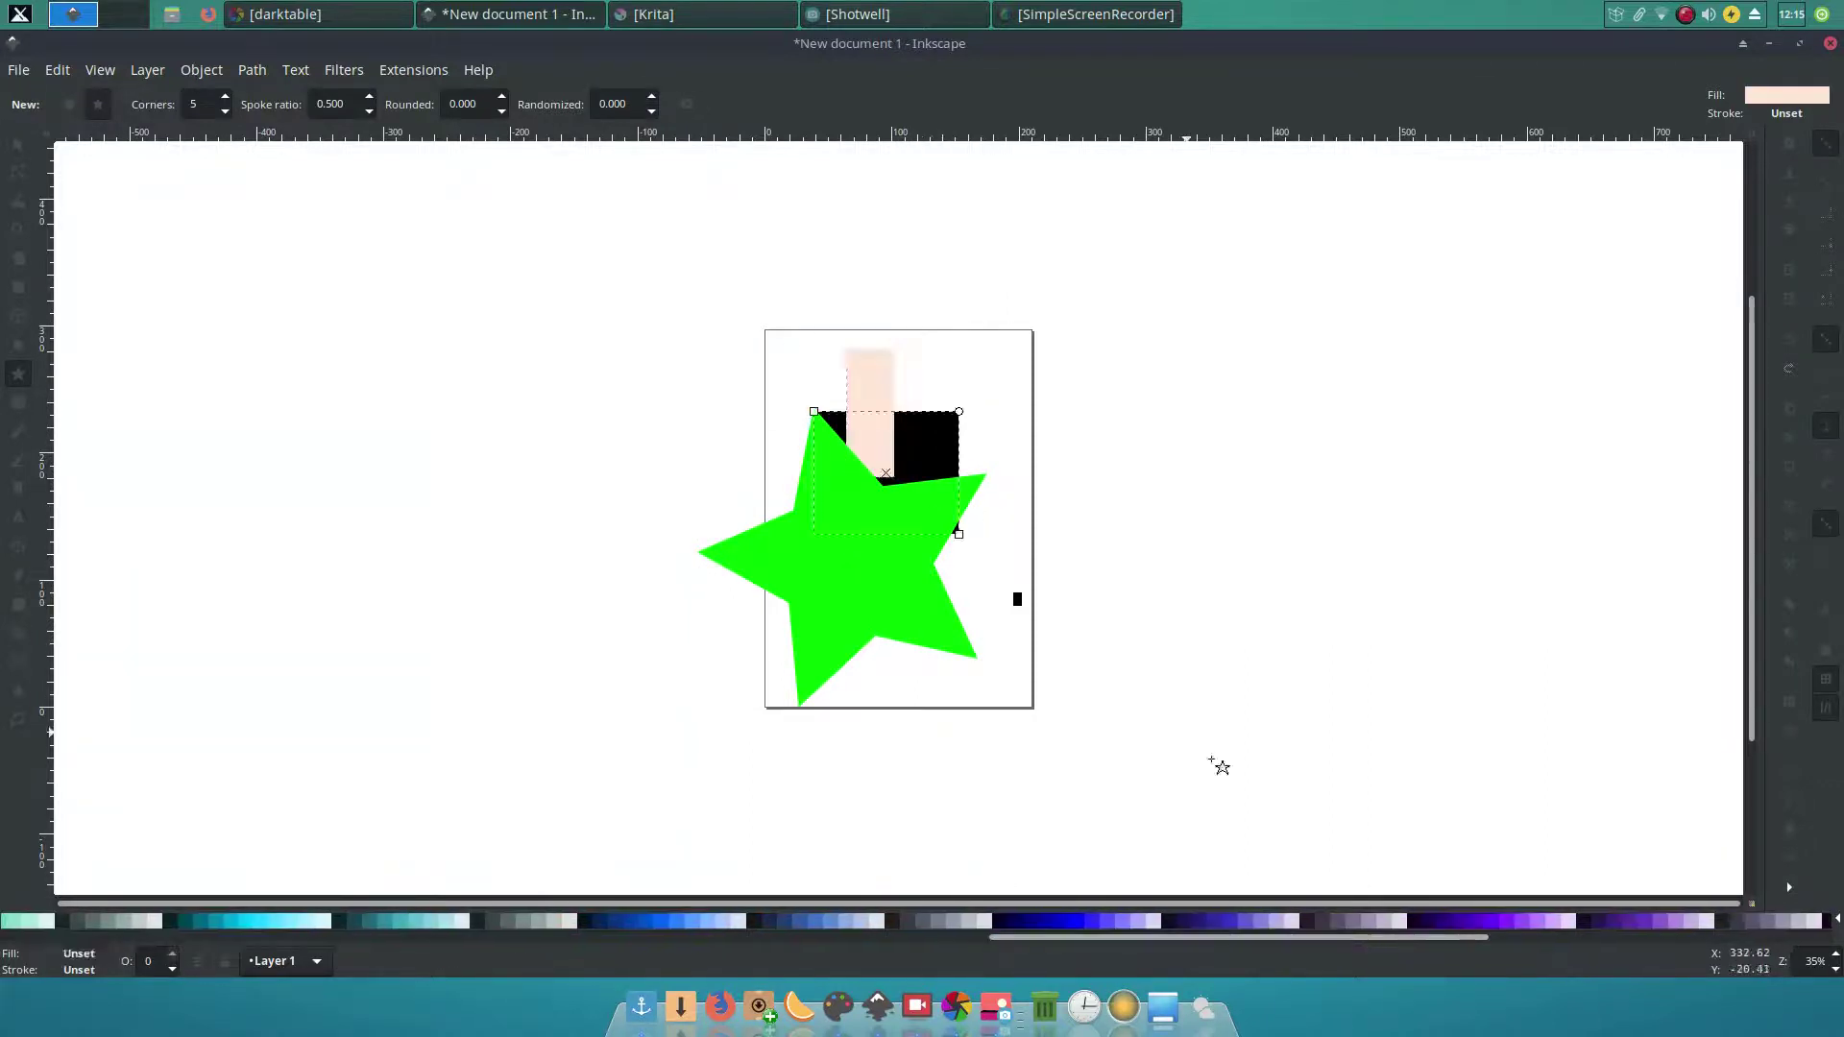
{"action": "left_click", "coordinate": [1606, 922]}
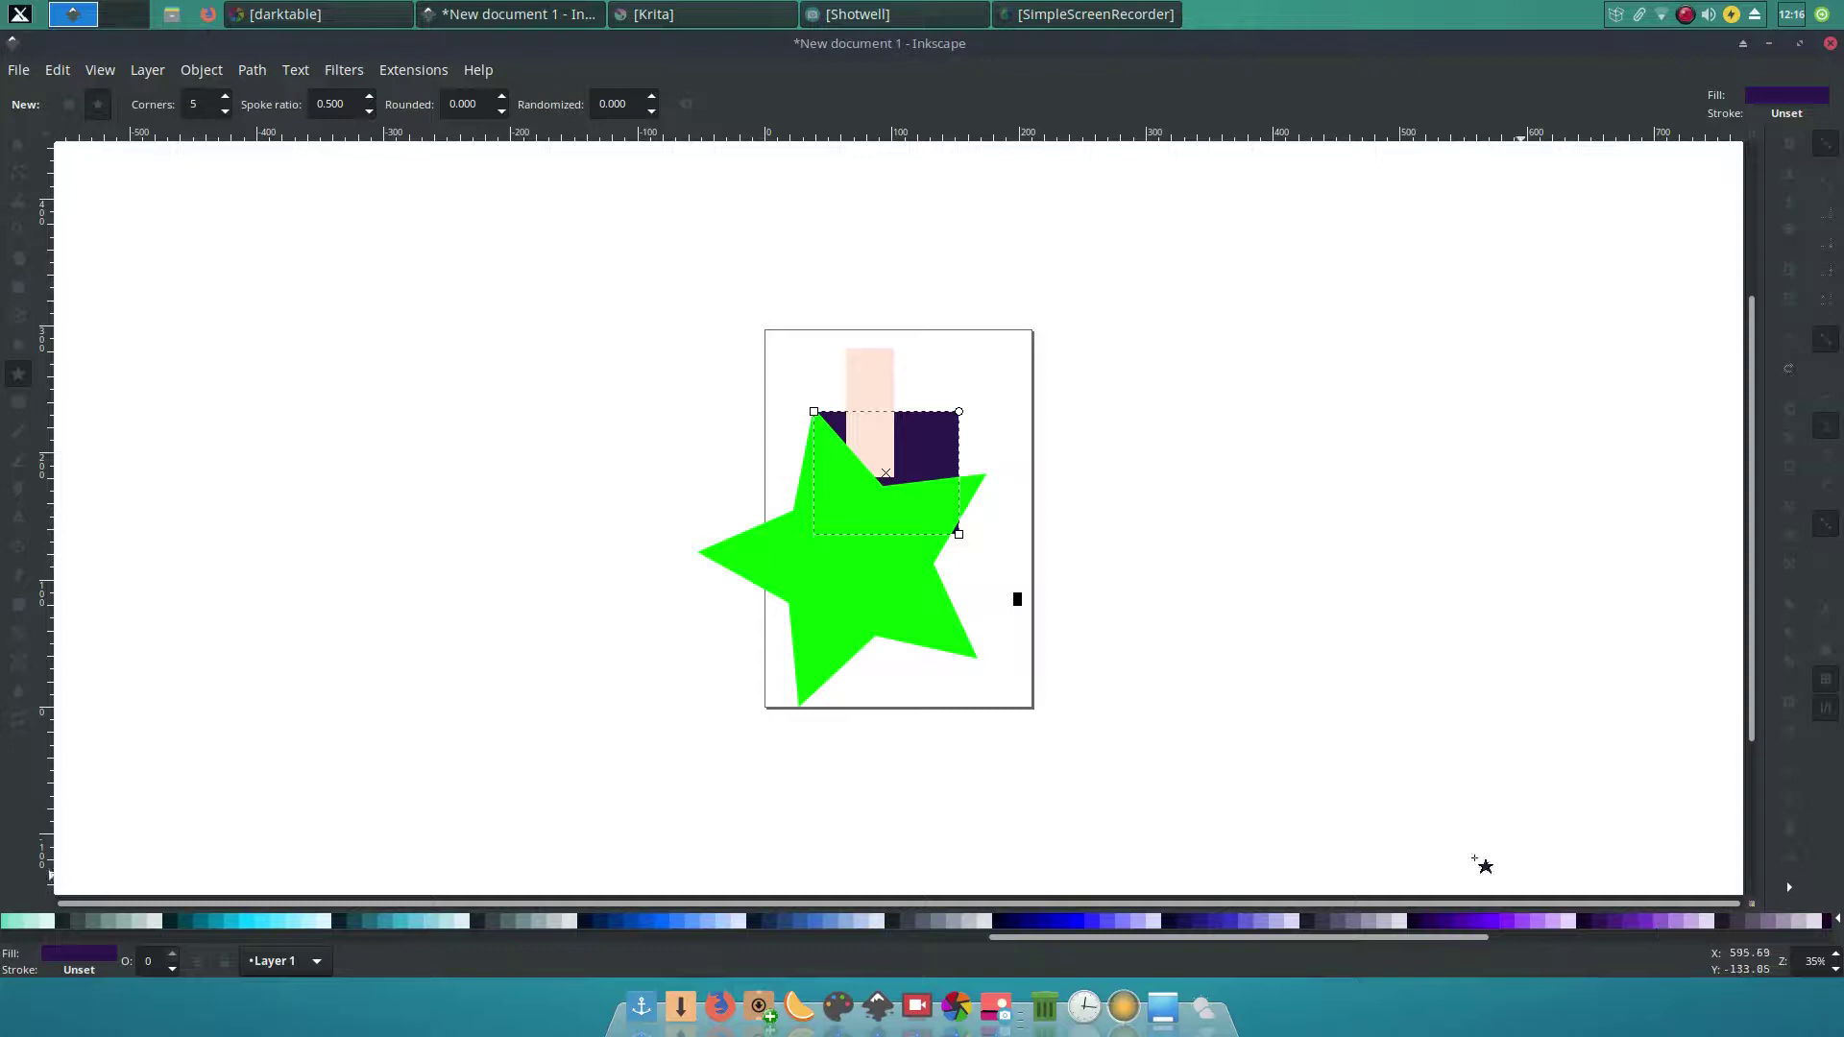
Step: Draw a 3D box over the star's lower right, then minimise Inkscape
{"action": "left_click", "coordinate": [14, 321]}
{"action": "left_click_drag", "start_coordinate": [832, 517], "coordinate": [1272, 469]}
{"action": "left_click", "coordinate": [1769, 44]}
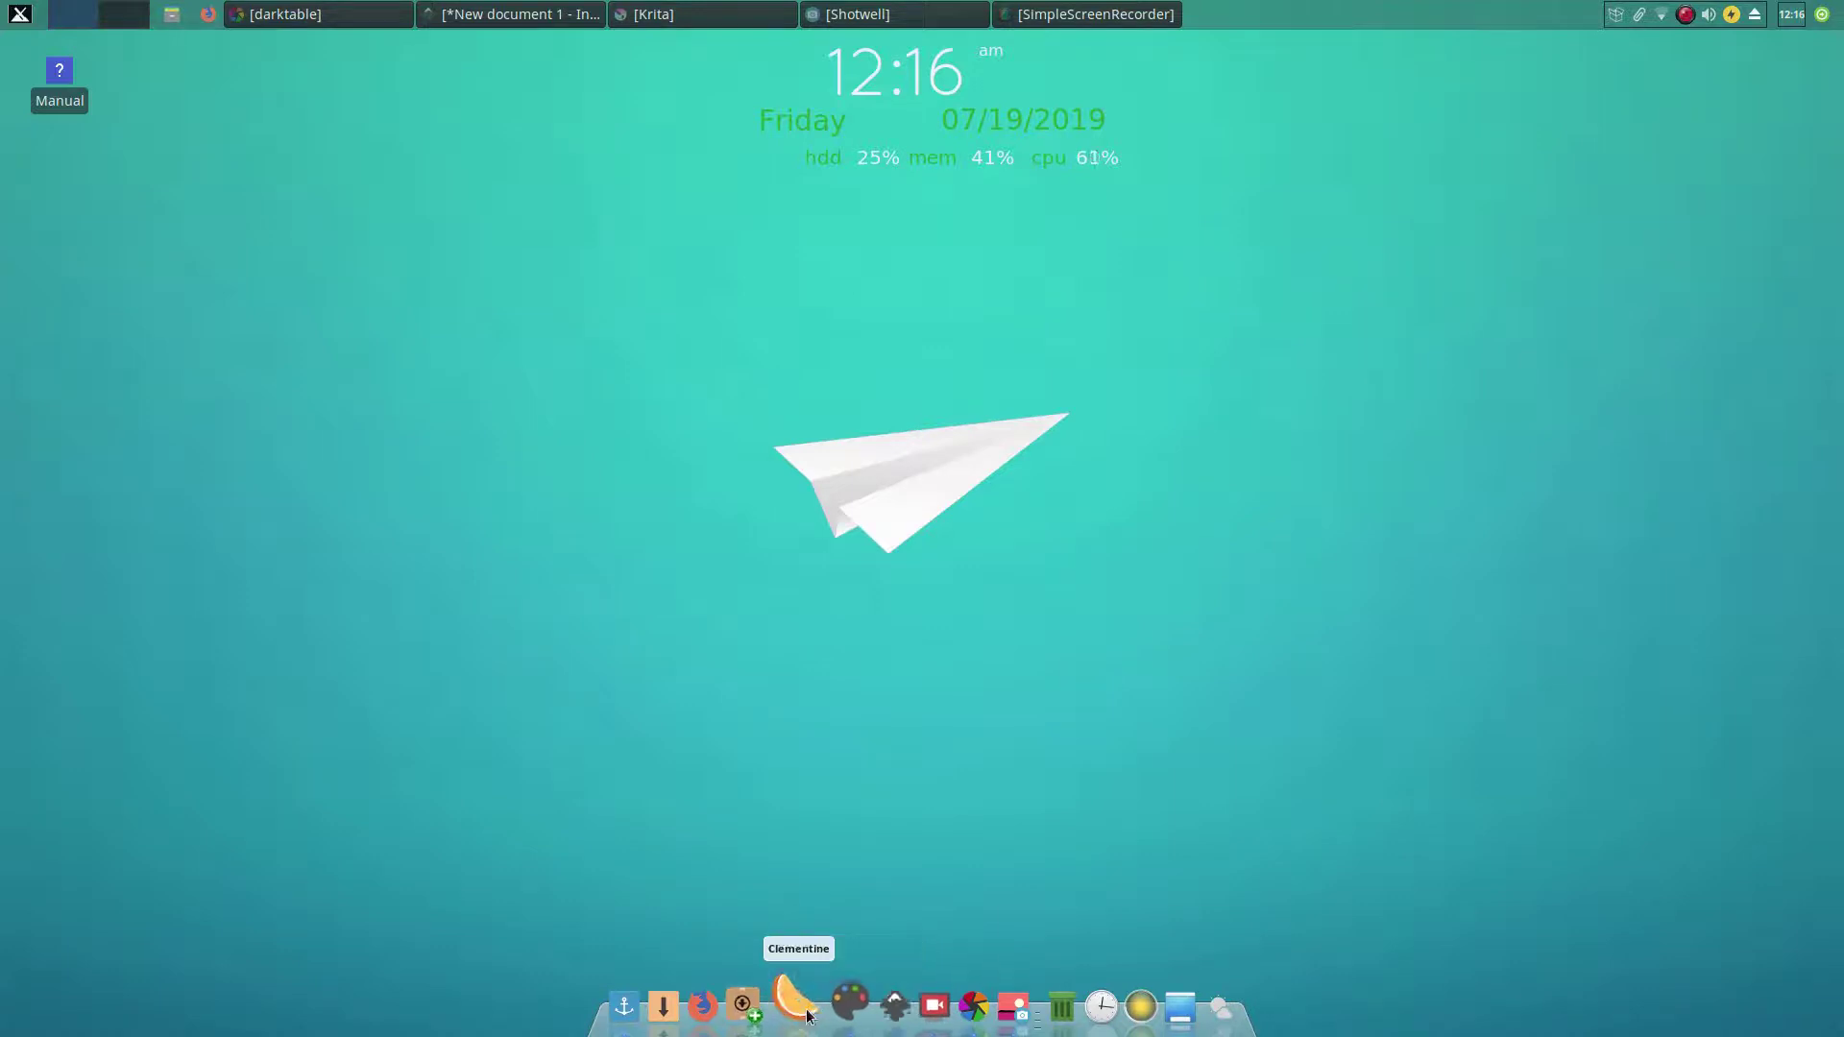
Step: Restore and maximise Krita, then create a new blank 1600 × 1200 document
{"action": "left_click", "coordinate": [828, 1005]}
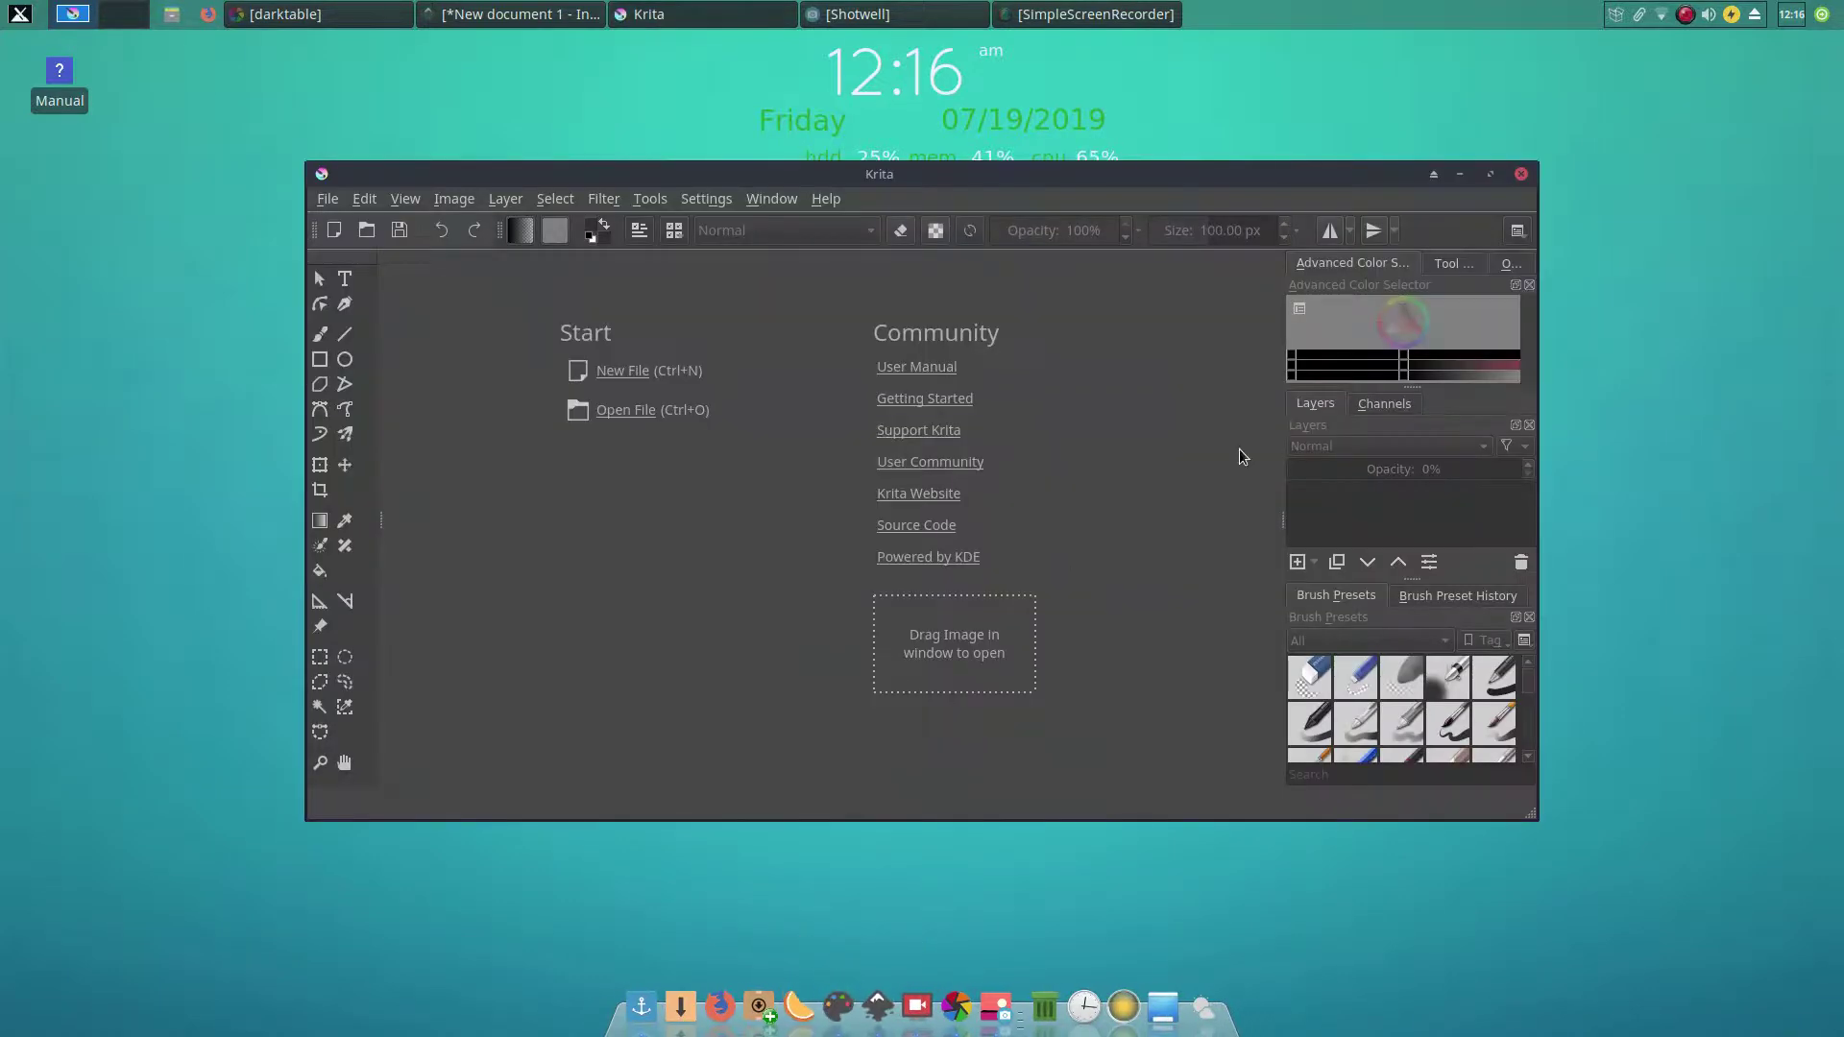
{"action": "left_click", "coordinate": [1488, 174]}
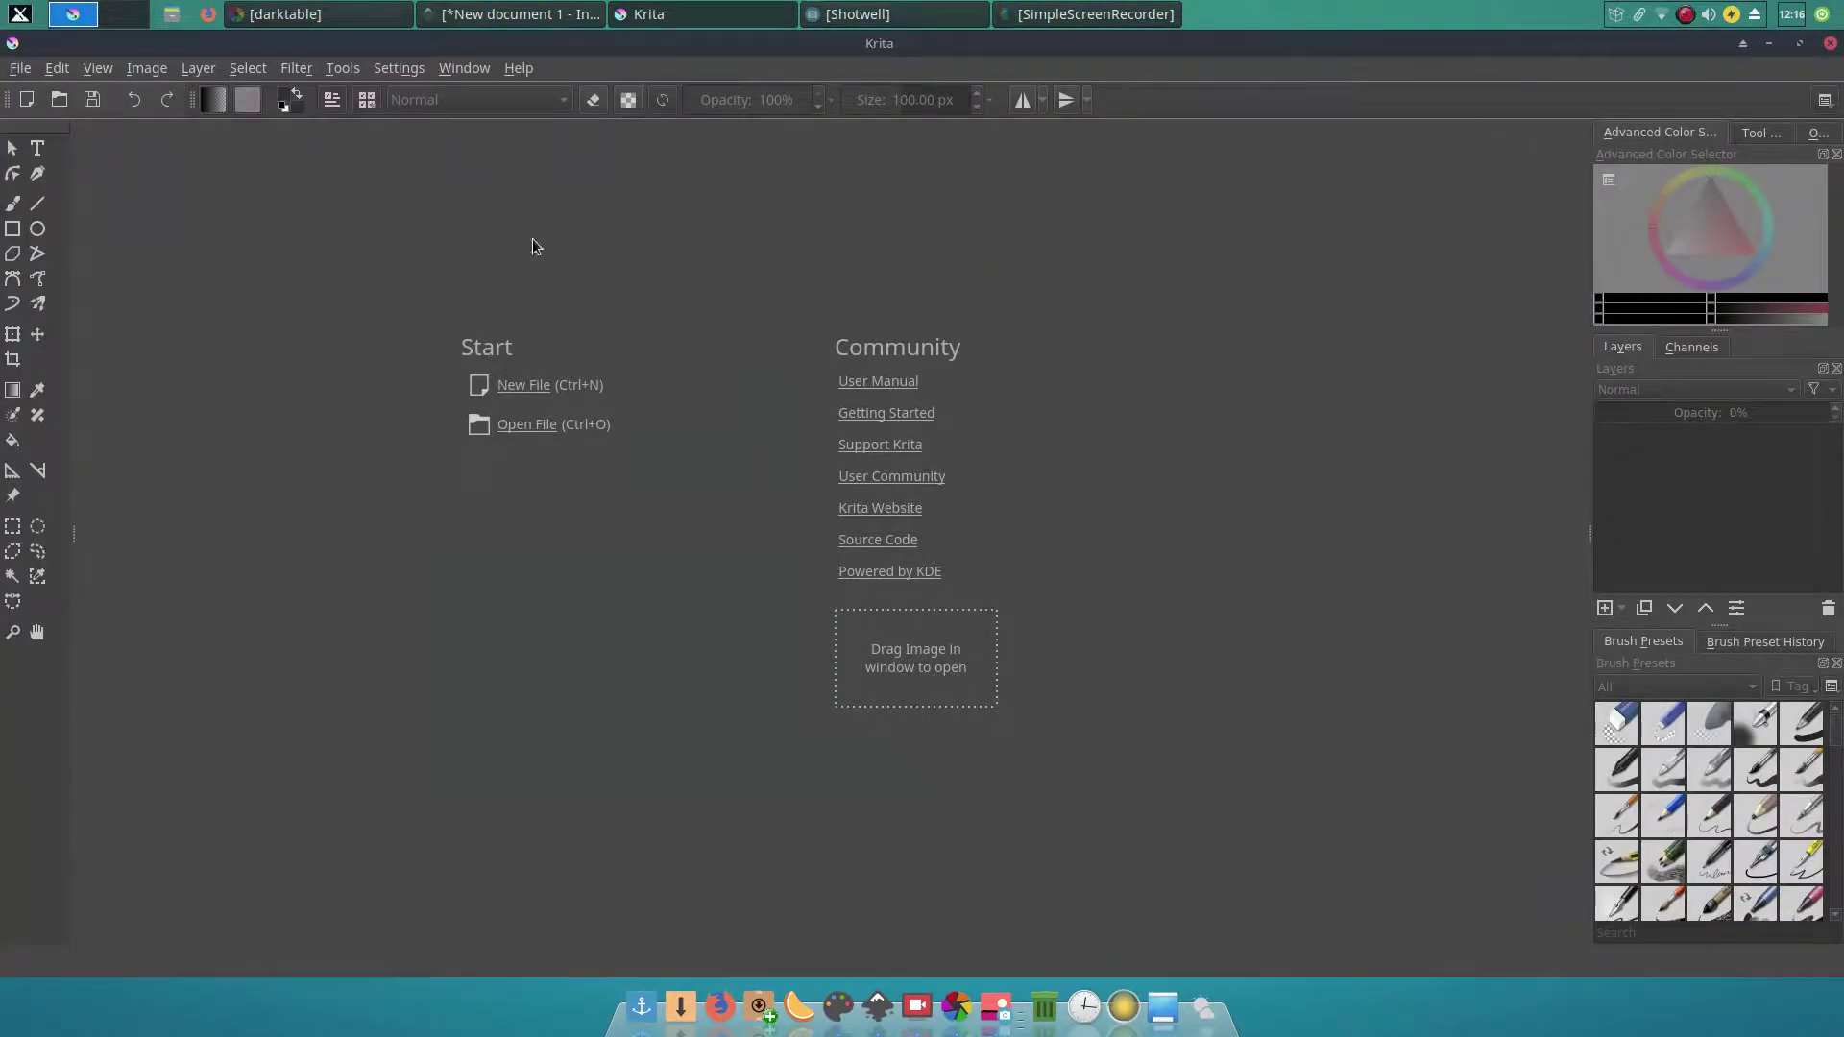
{"action": "left_click", "coordinate": [26, 100]}
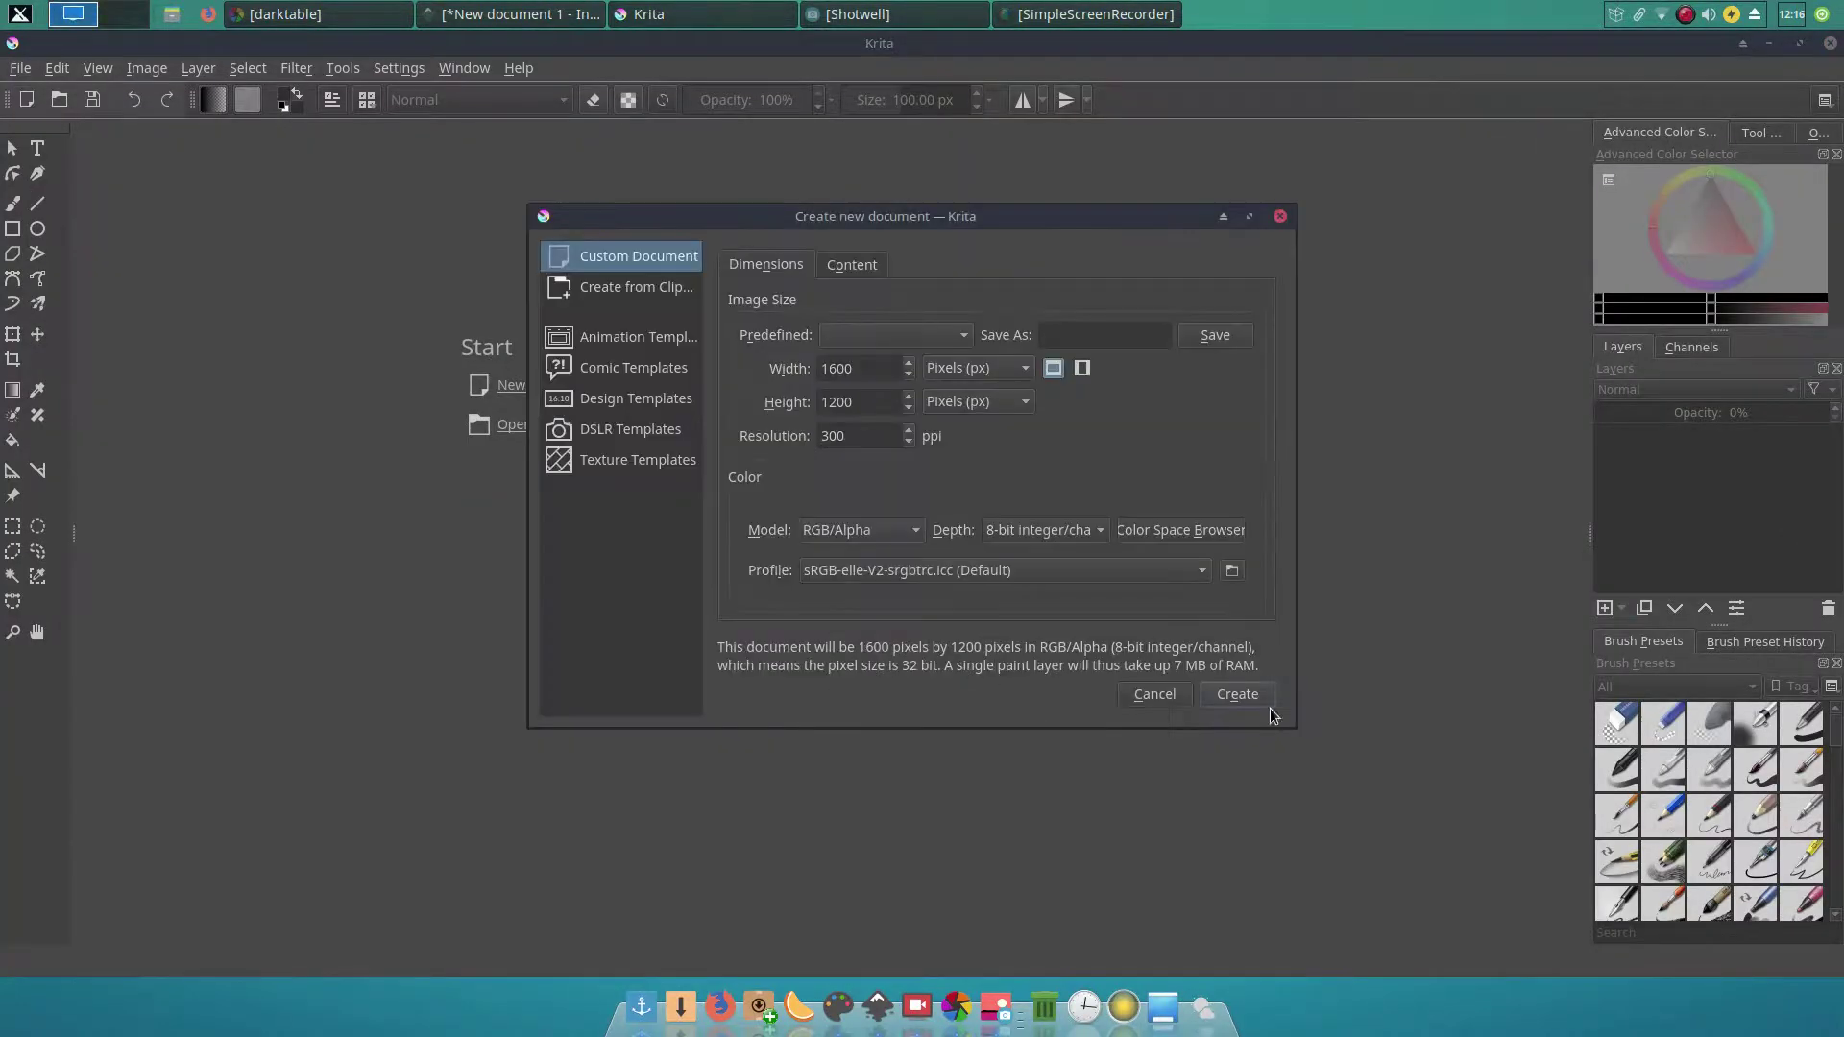
{"action": "left_click", "coordinate": [1255, 702]}
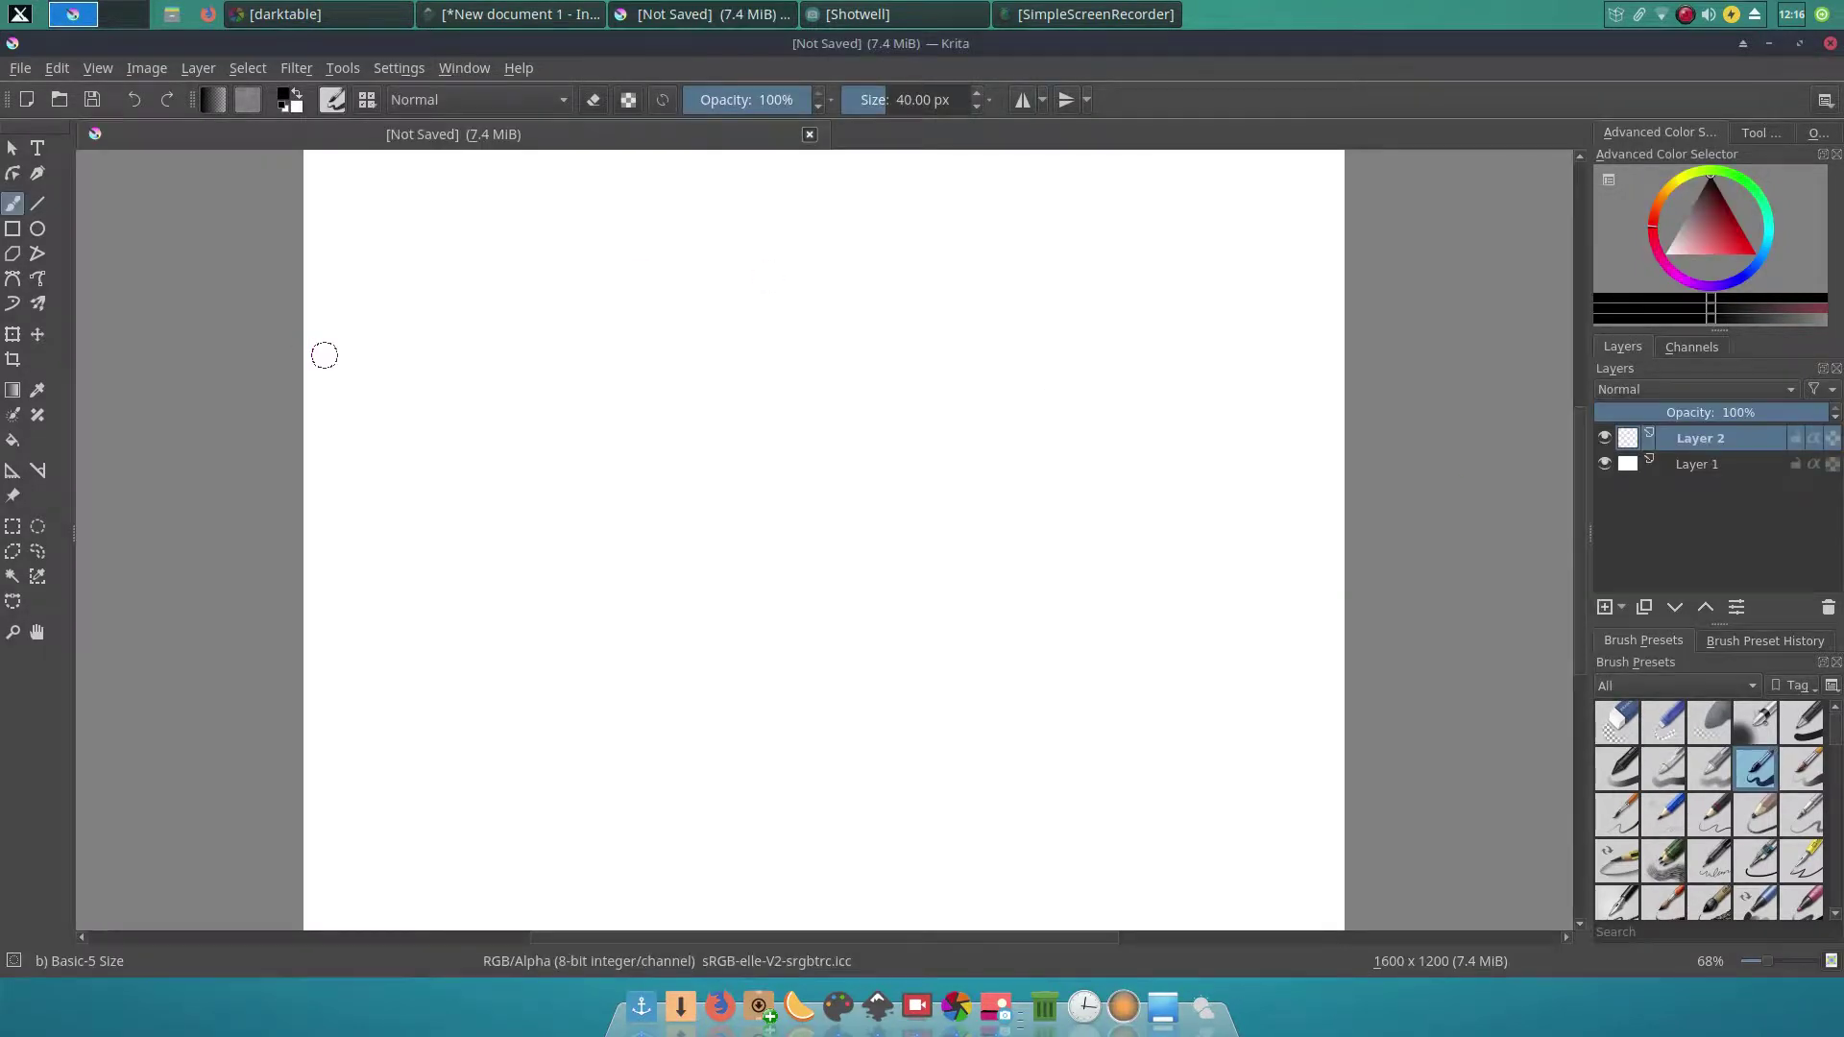
Step: Paint black freehand strokes across the canvas, using the Basic-2 Opacity brush for the second
{"action": "mouse_move", "coordinate": [414, 357]}
{"action": "left_mouse_down"}
{"action": "mouse_move", "coordinate": [656, 434]}
{"action": "mouse_move", "coordinate": [788, 314]}
{"action": "mouse_move", "coordinate": [870, 441]}
{"action": "mouse_move", "coordinate": [1000, 417]}
{"action": "left_mouse_up"}
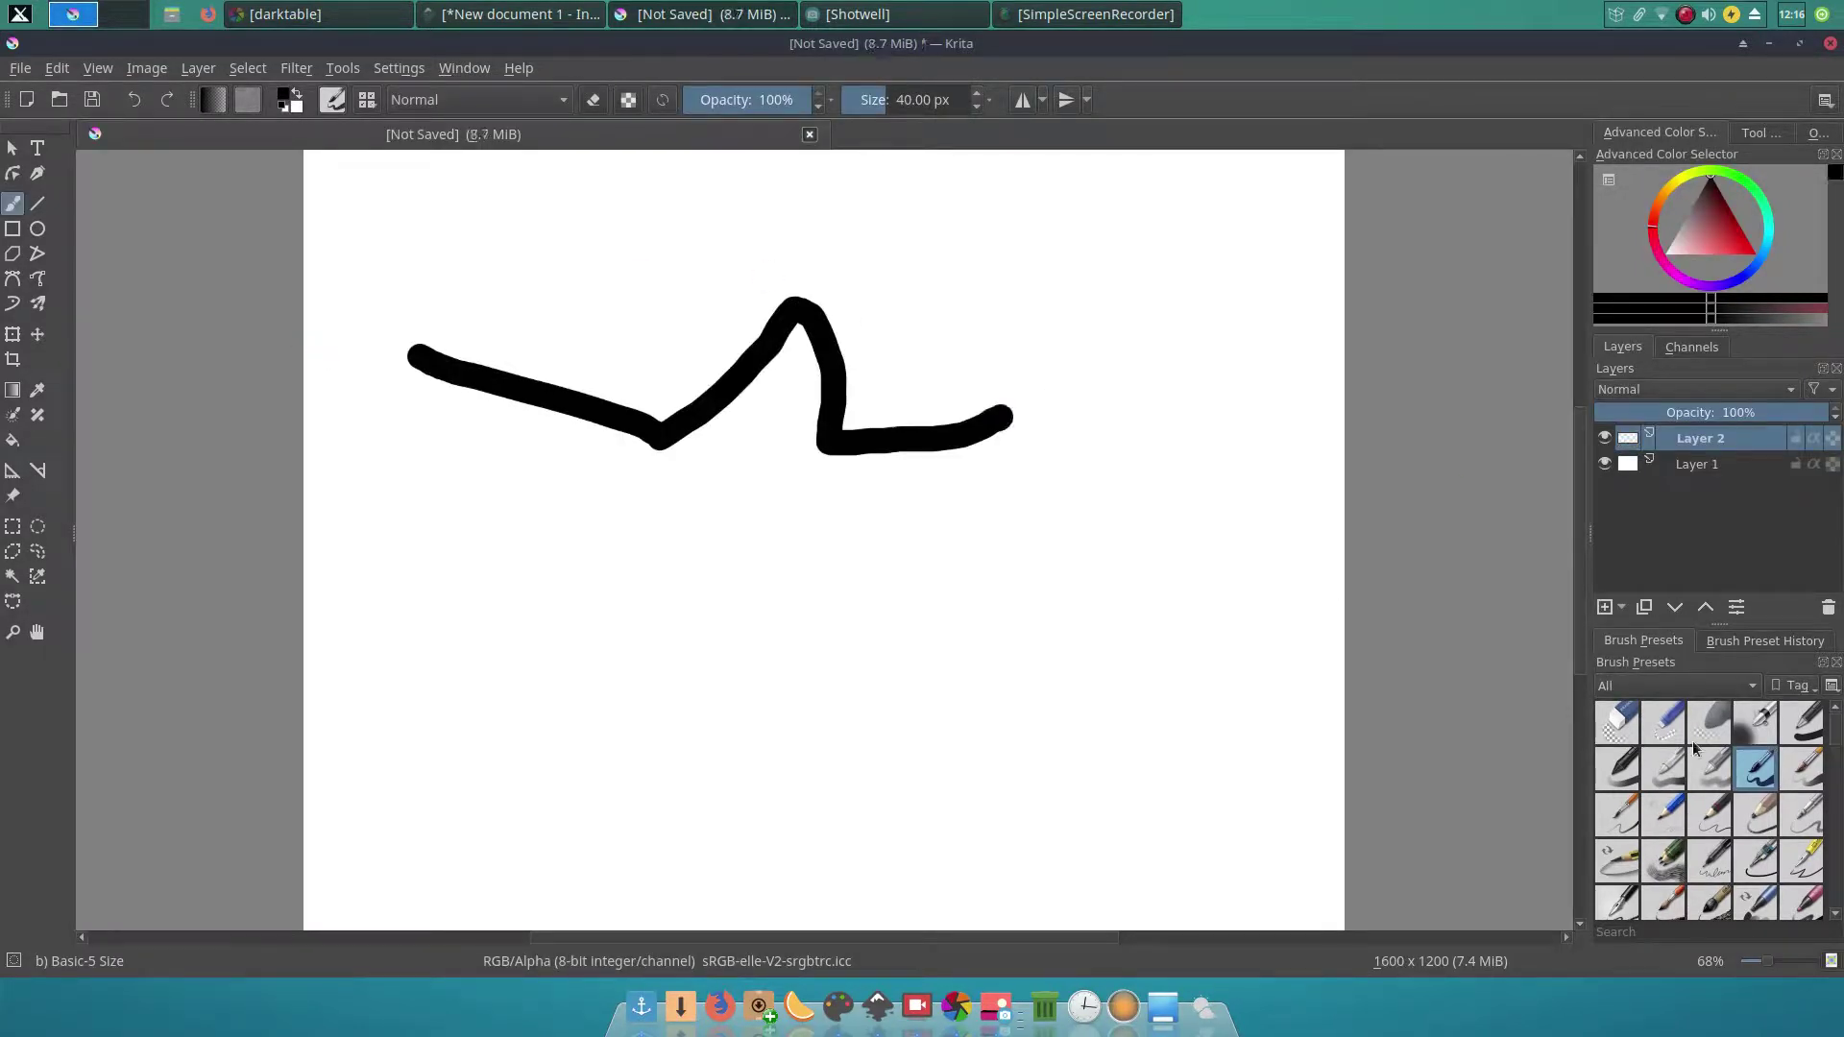
{"action": "left_click", "coordinate": [1633, 768]}
{"action": "left_click_drag", "start_coordinate": [754, 638], "coordinate": [1044, 615]}
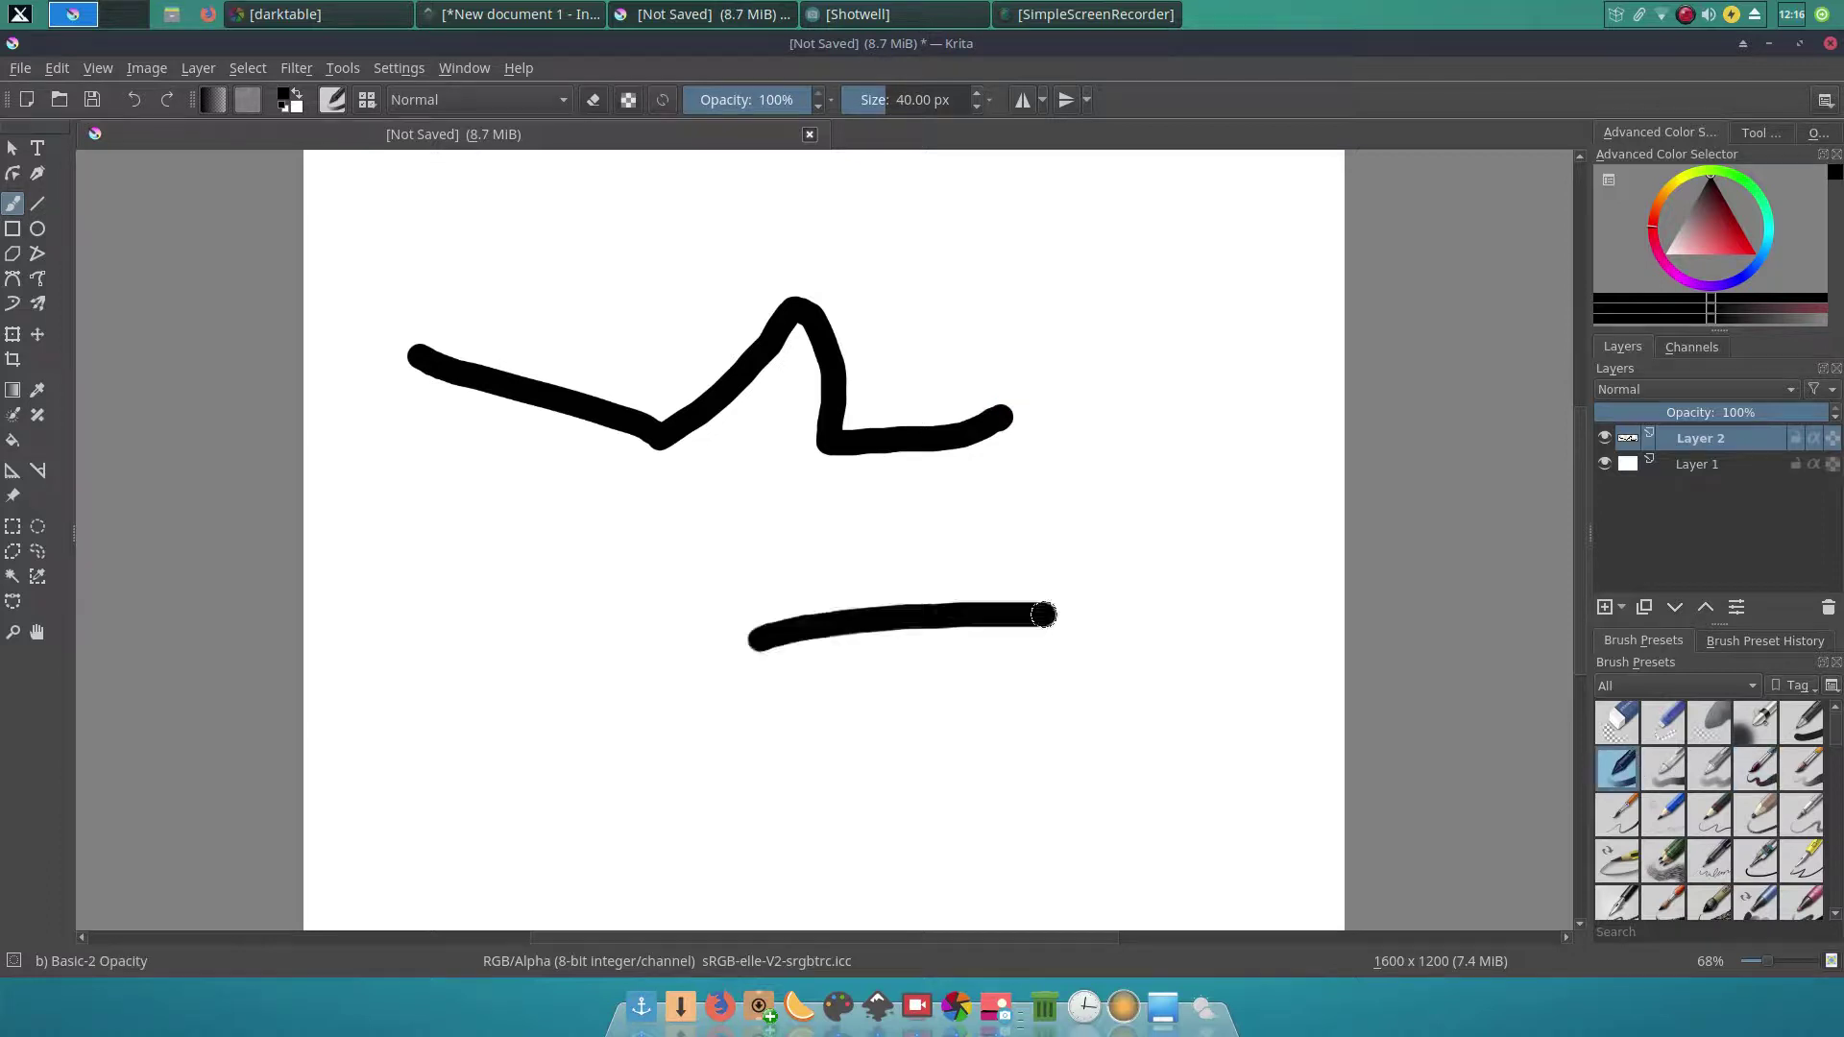
Step: Set the colour to red and redden the lower-left area with the Adjust Overlay Burn brush
{"action": "left_click", "coordinate": [1716, 242]}
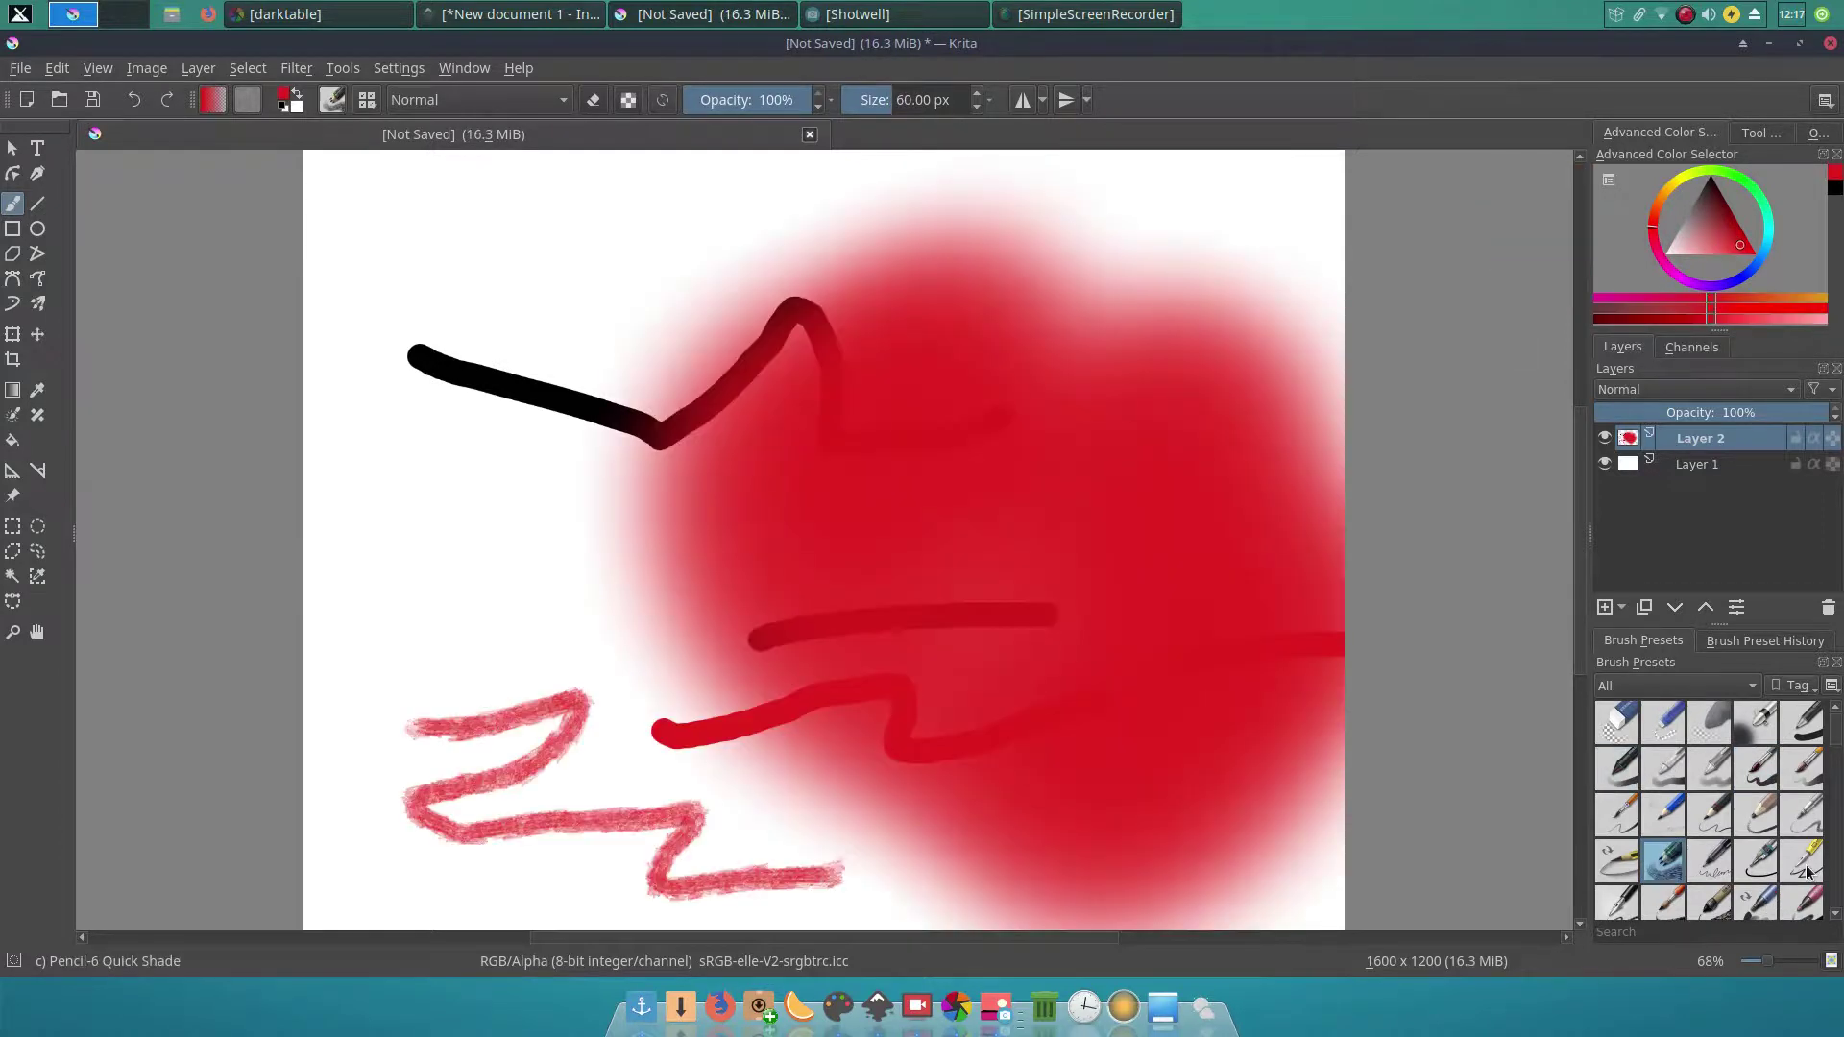
{"action": "left_click", "coordinate": [1803, 862]}
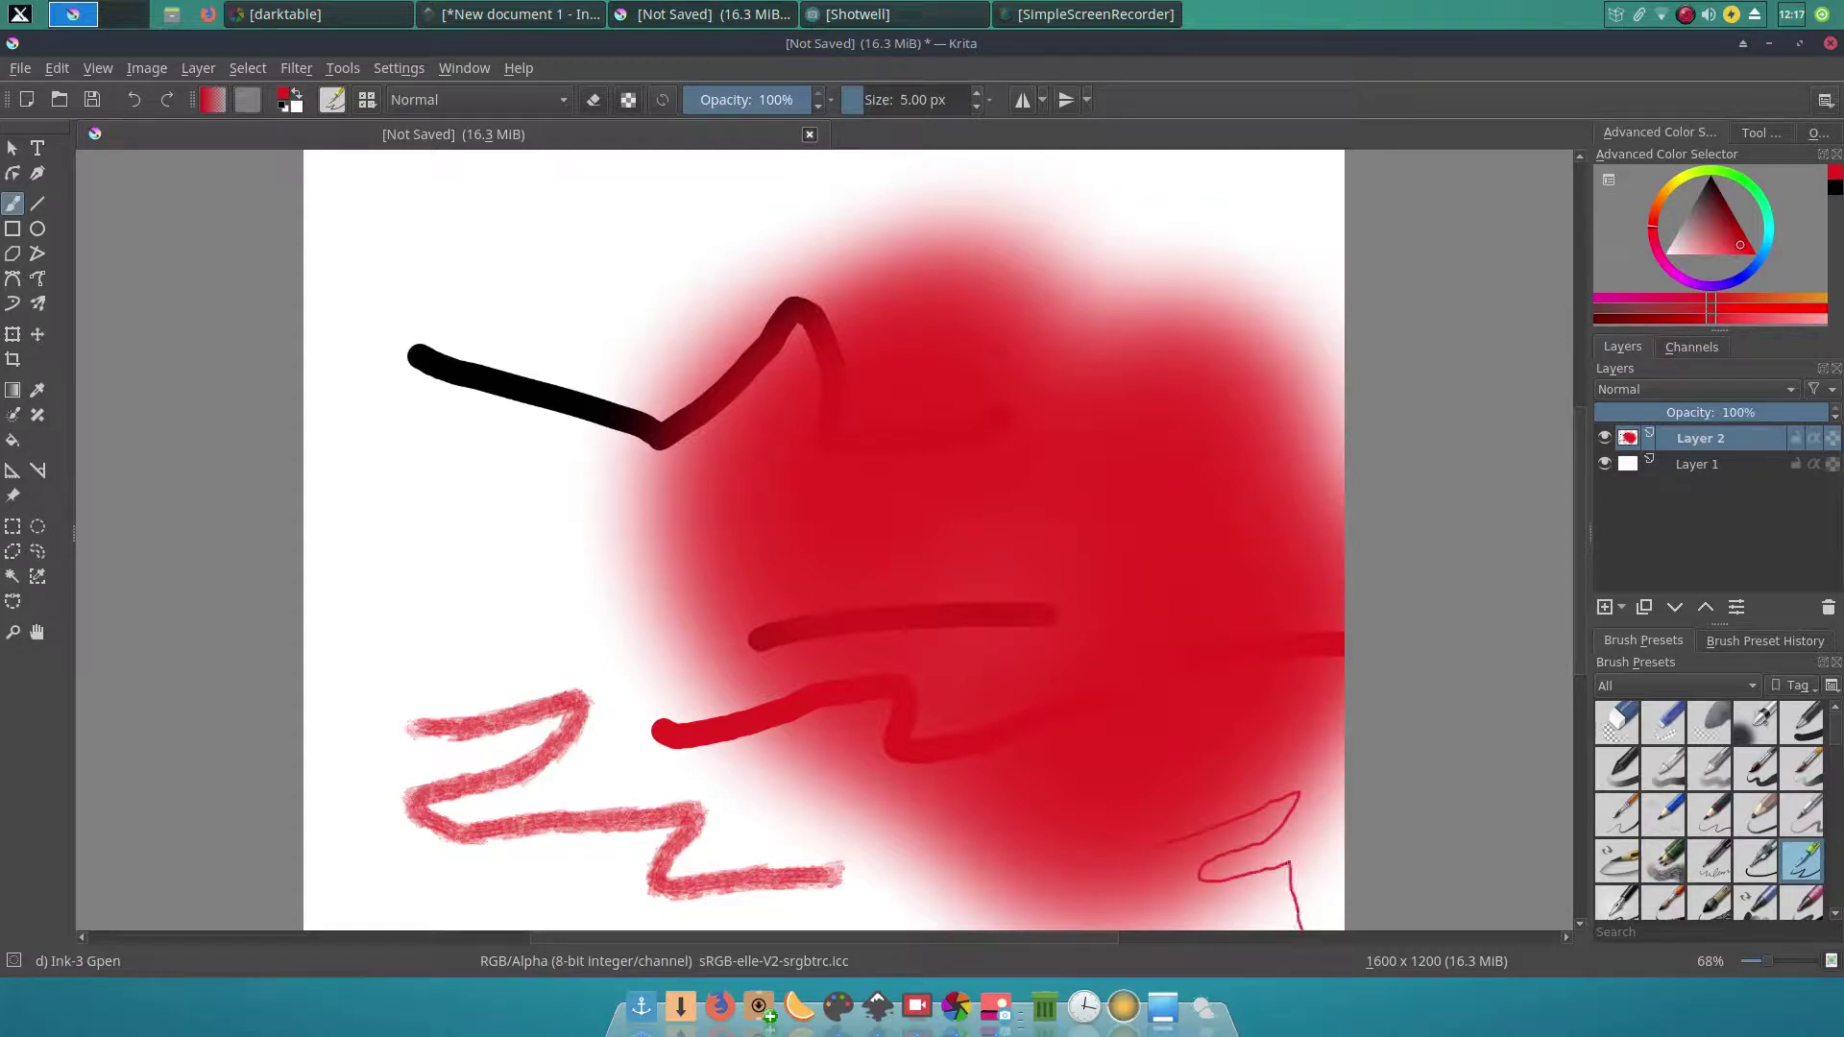
{"action": "scroll", "coordinate": [1780, 885], "scroll_direction": "down", "scroll_amount": 5}
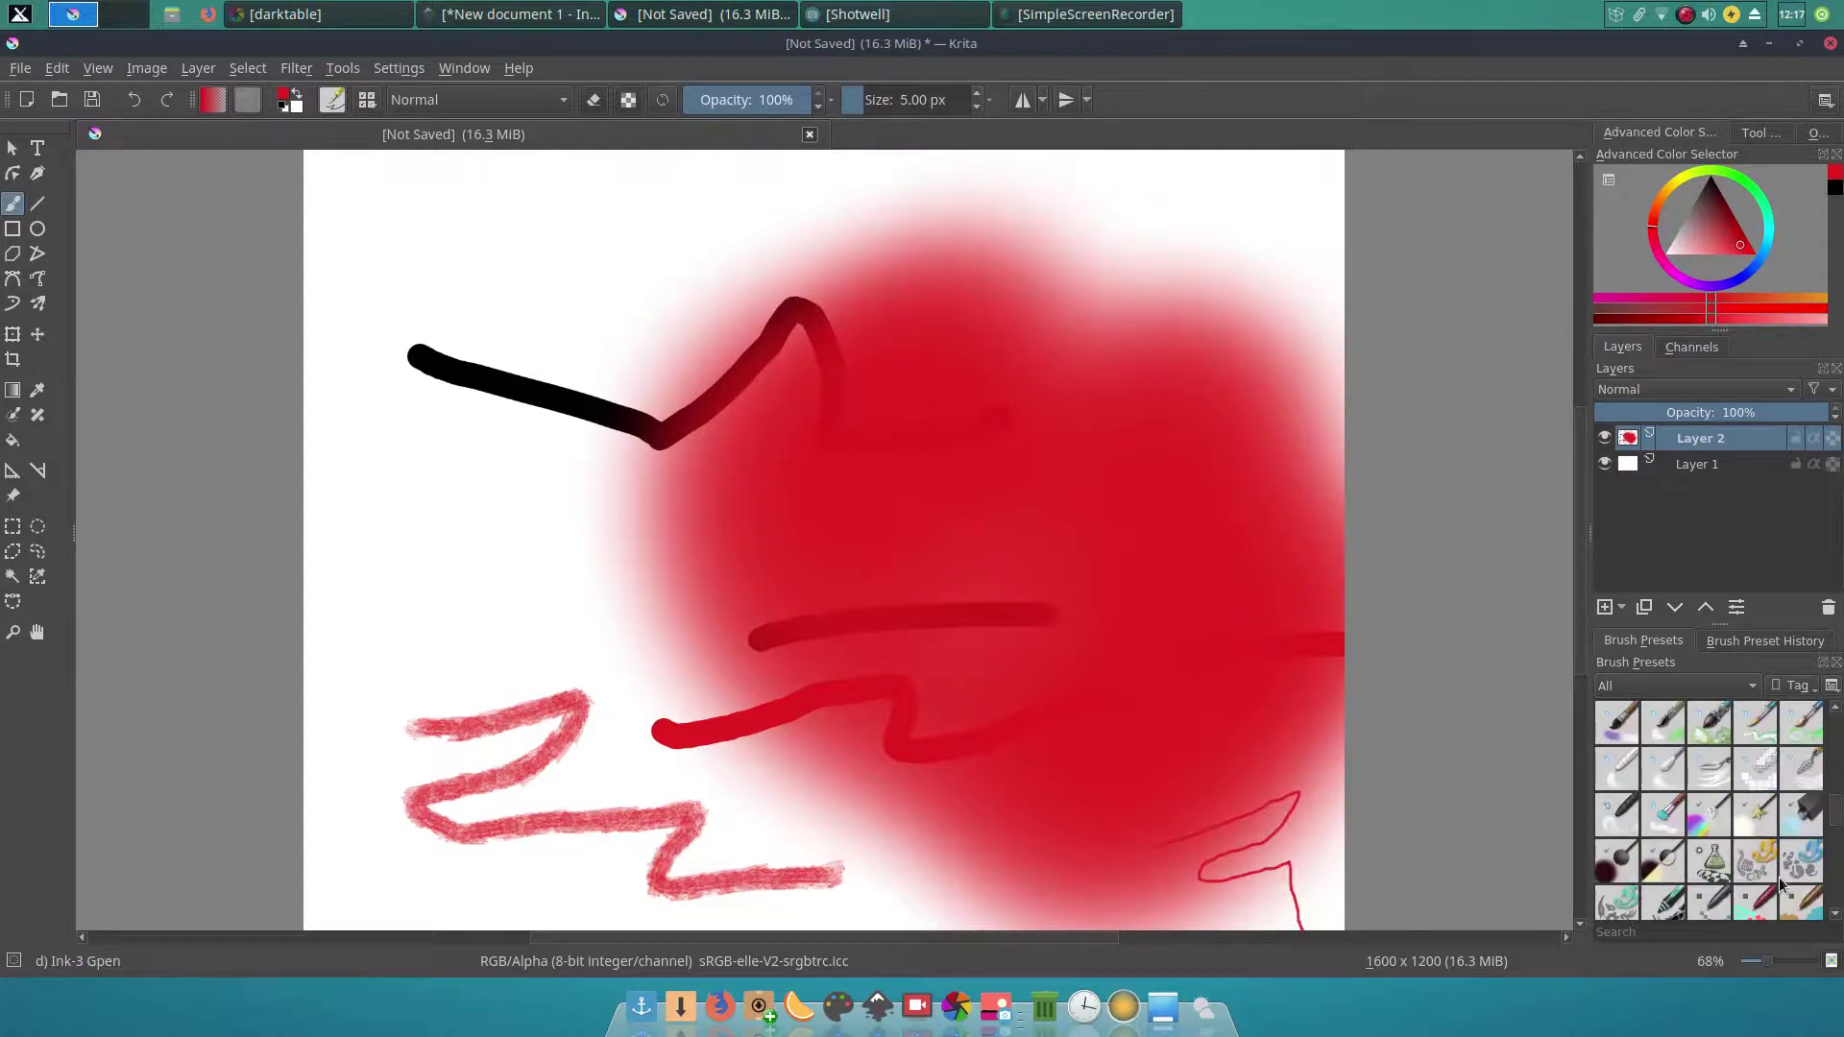
{"action": "left_click", "coordinate": [1654, 868]}
{"action": "mouse_move", "coordinate": [704, 568]}
{"action": "left_mouse_down"}
{"action": "mouse_move", "coordinate": [984, 654]}
{"action": "mouse_move", "coordinate": [433, 710]}
{"action": "left_mouse_up"}
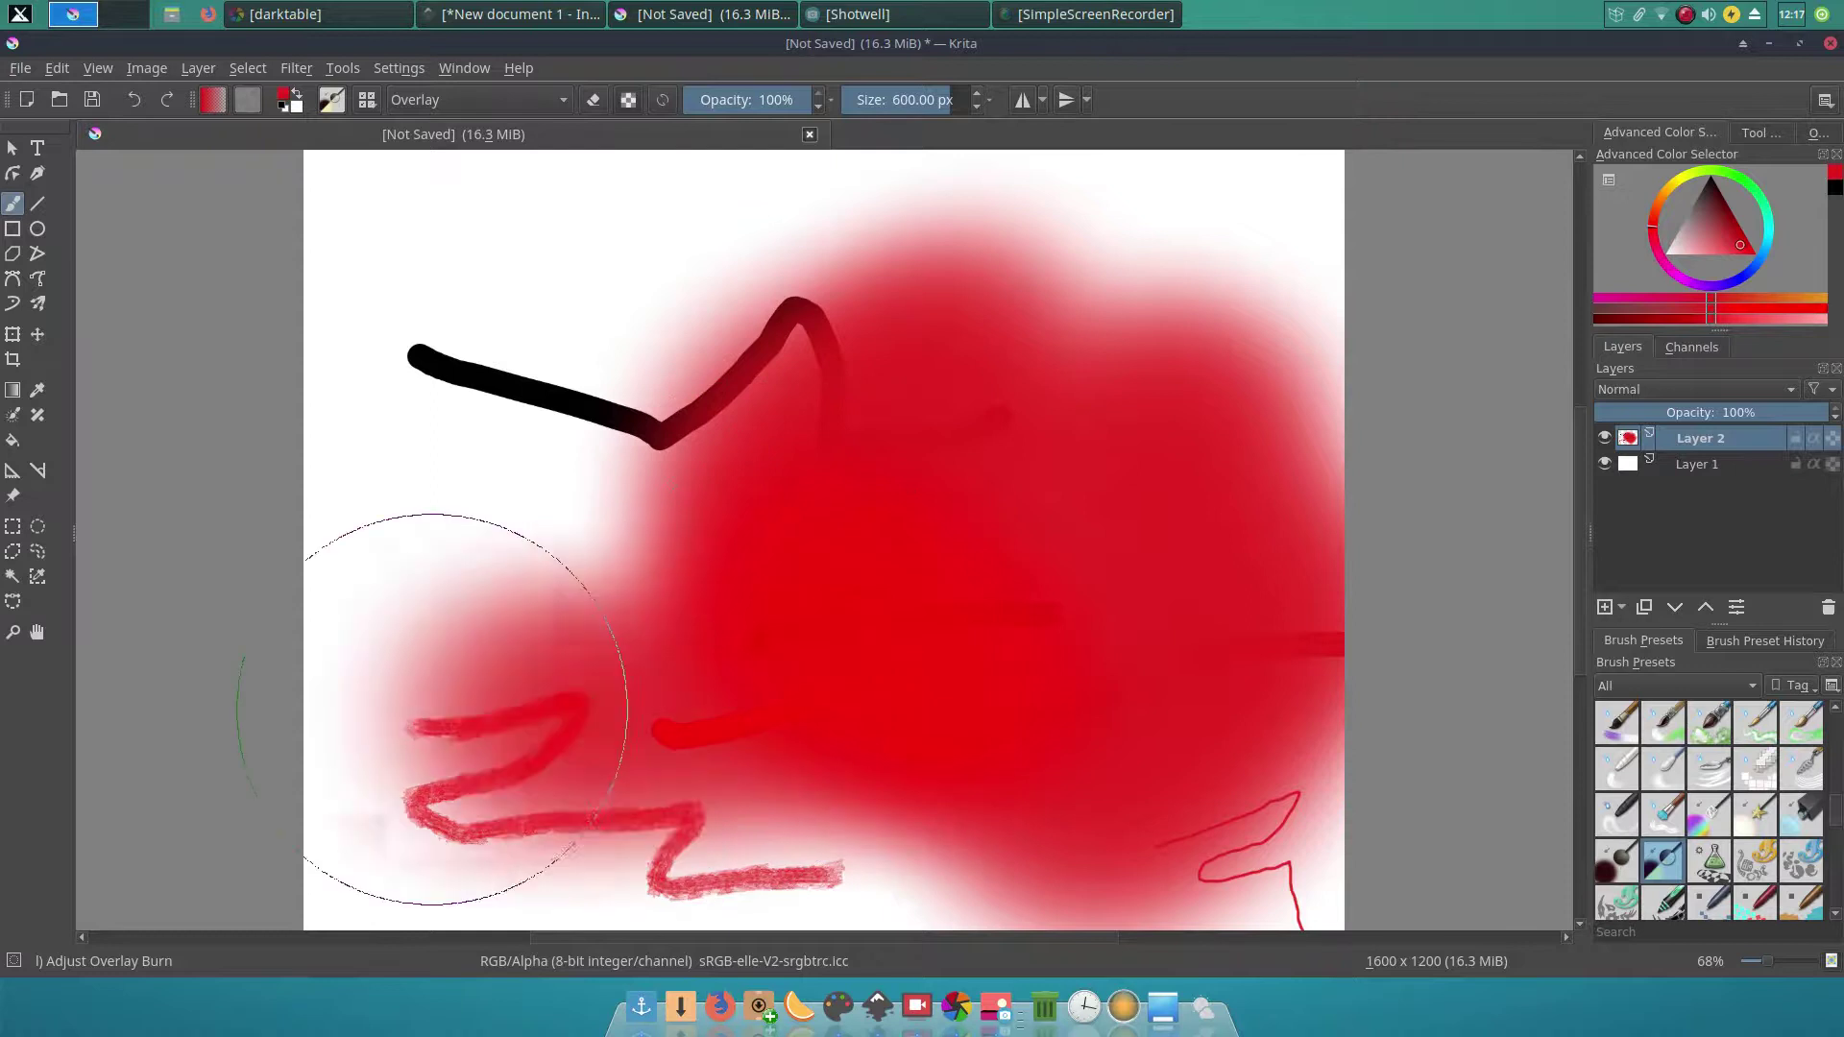
Step: Paint red patterns and dabs across the canvas with the Shapes Mecha brush
{"action": "left_click", "coordinate": [1768, 865]}
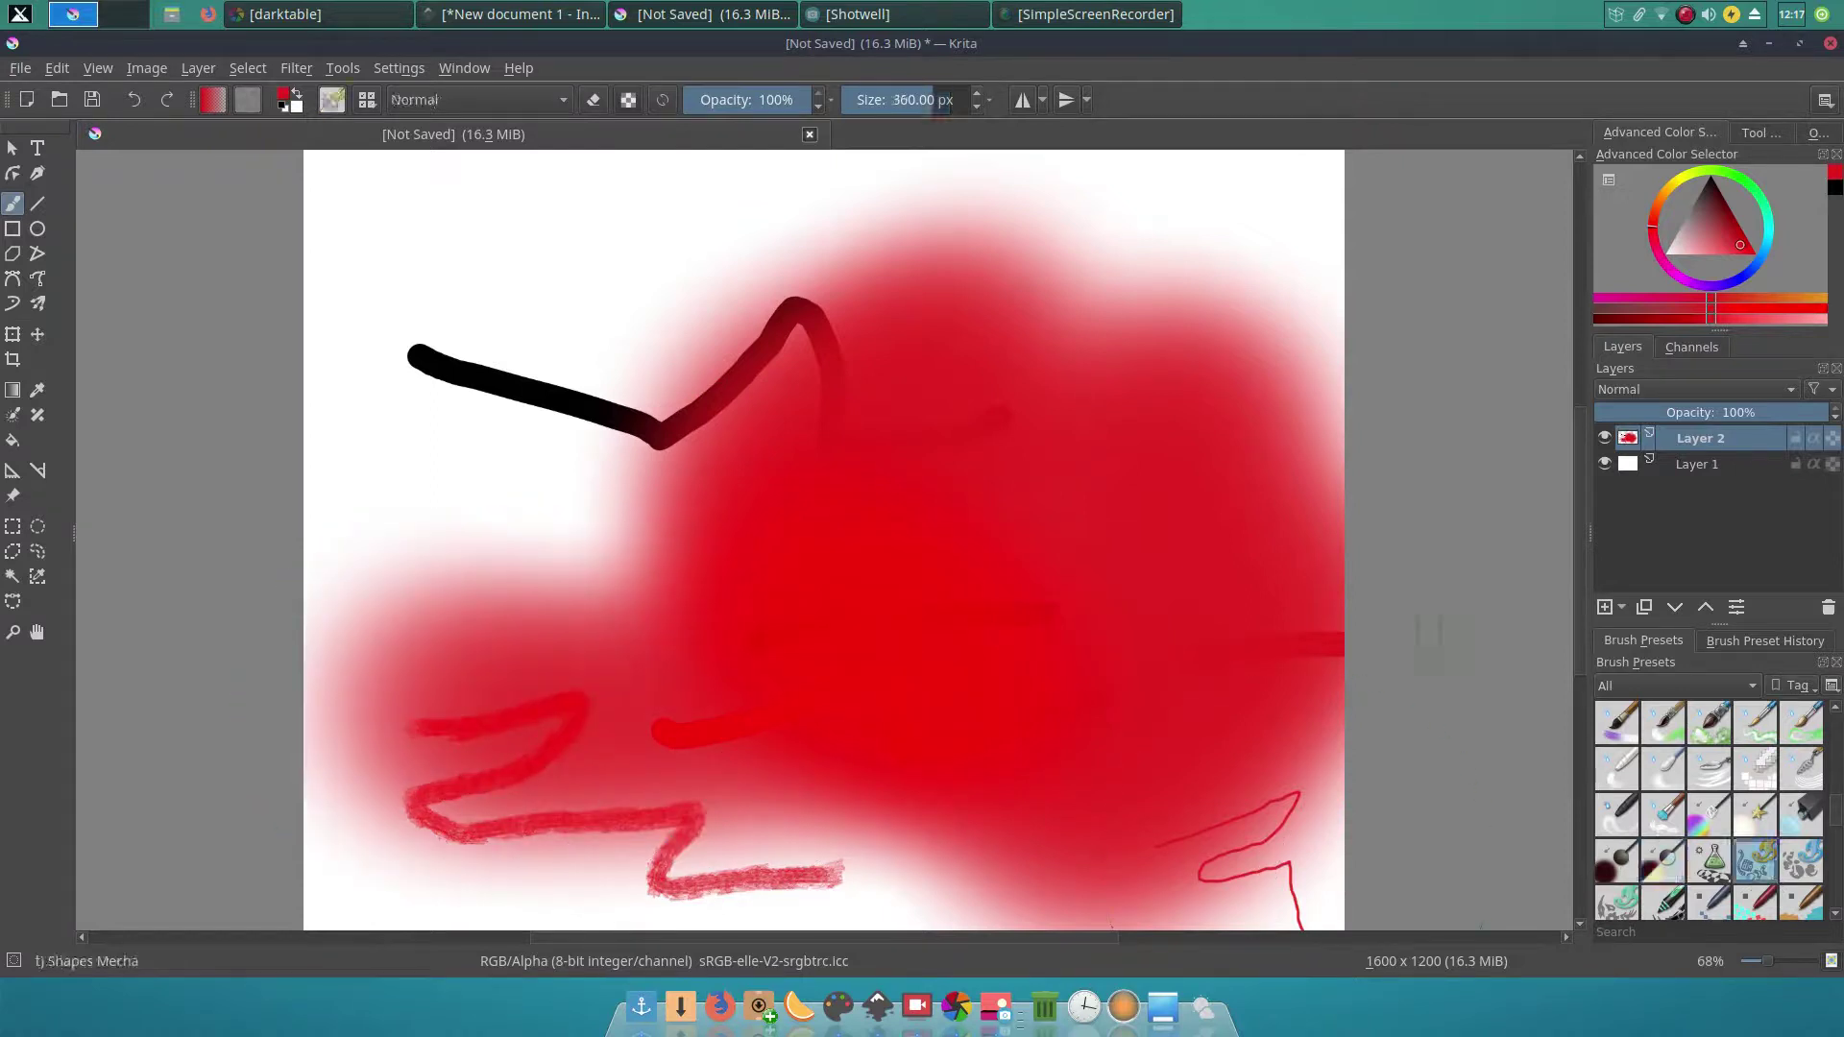
{"action": "mouse_move", "coordinate": [365, 327]}
{"action": "left_mouse_down"}
{"action": "mouse_move", "coordinate": [534, 235]}
{"action": "mouse_move", "coordinate": [595, 341]}
{"action": "left_mouse_up"}
{"action": "left_click", "coordinate": [725, 303]}
{"action": "mouse_move", "coordinate": [891, 272]}
{"action": "left_mouse_down"}
{"action": "mouse_move", "coordinate": [934, 279]}
{"action": "mouse_move", "coordinate": [384, 557]}
{"action": "mouse_move", "coordinate": [336, 404]}
{"action": "mouse_move", "coordinate": [961, 269]}
{"action": "mouse_move", "coordinate": [1153, 187]}
{"action": "mouse_move", "coordinate": [1235, 205]}
{"action": "mouse_move", "coordinate": [1268, 385]}
{"action": "left_mouse_up"}
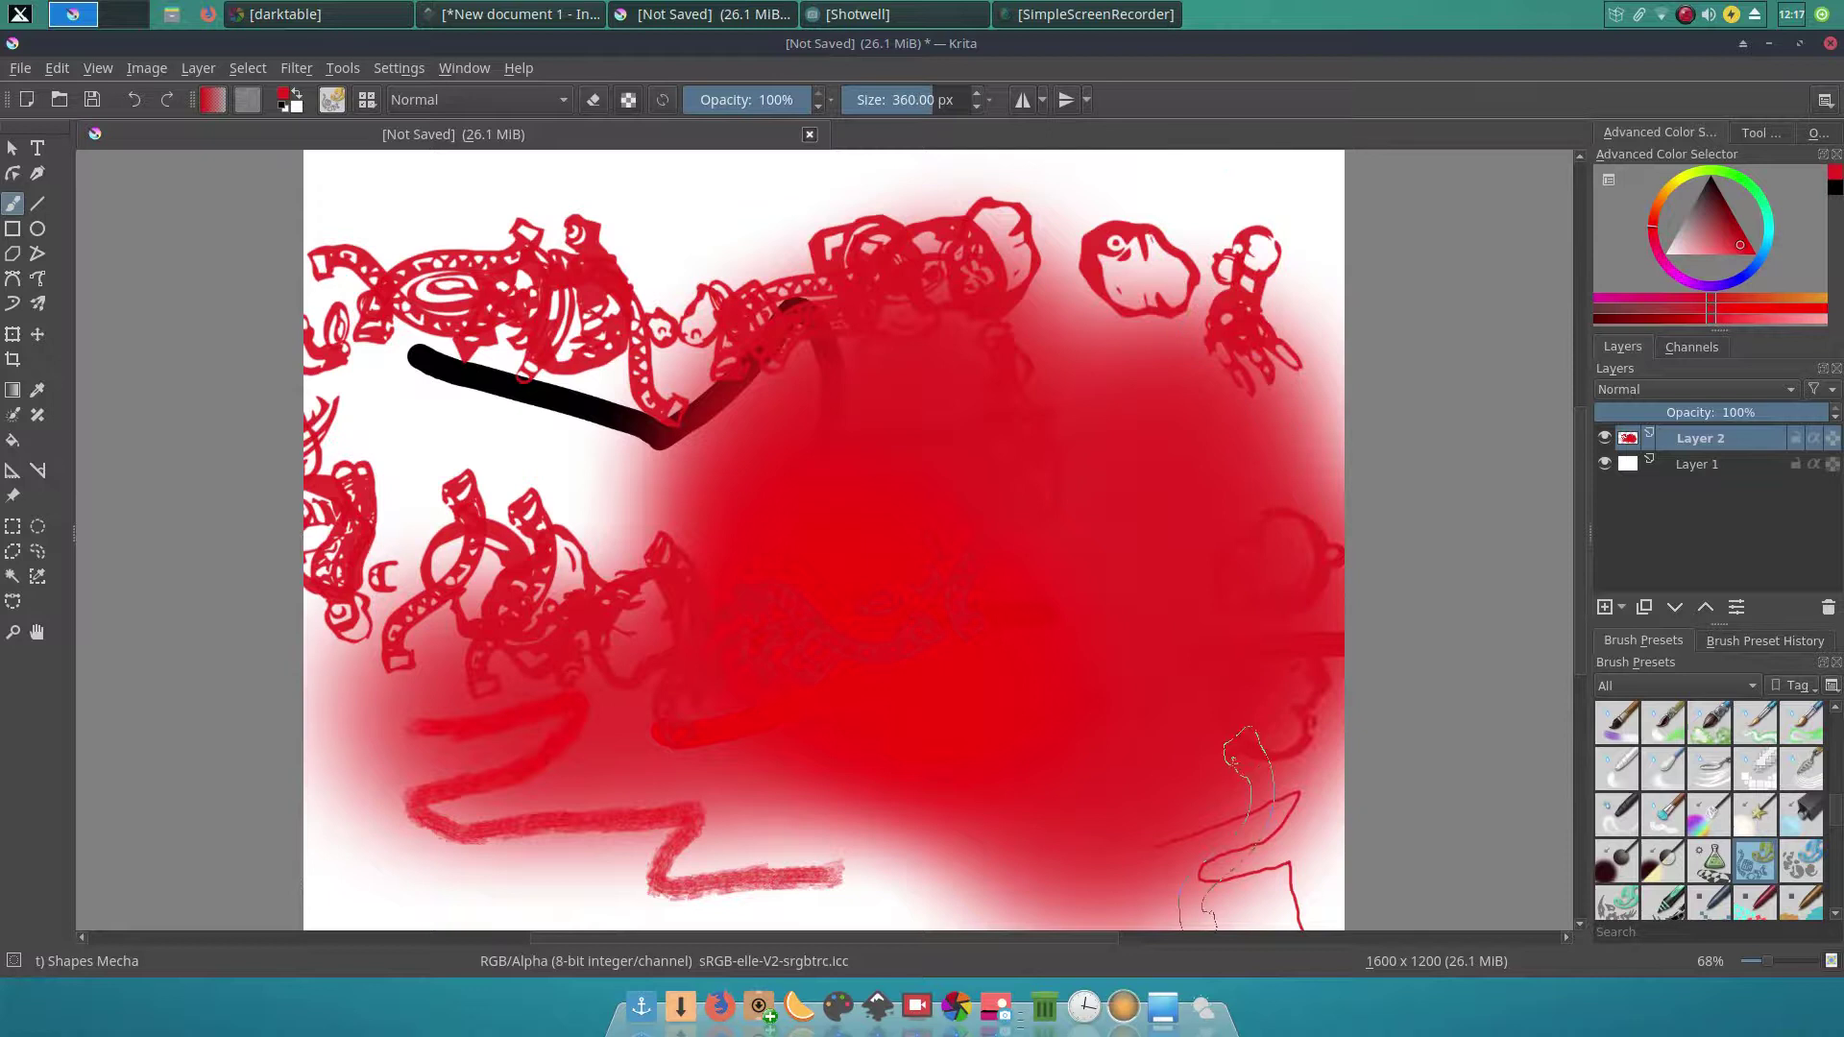
{"action": "left_click", "coordinate": [1241, 843]}
Step: Stamp orange hearts across the canvas with the Stamp Hearts brush
{"action": "scroll", "coordinate": [1663, 838], "scroll_direction": "down", "scroll_amount": 5}
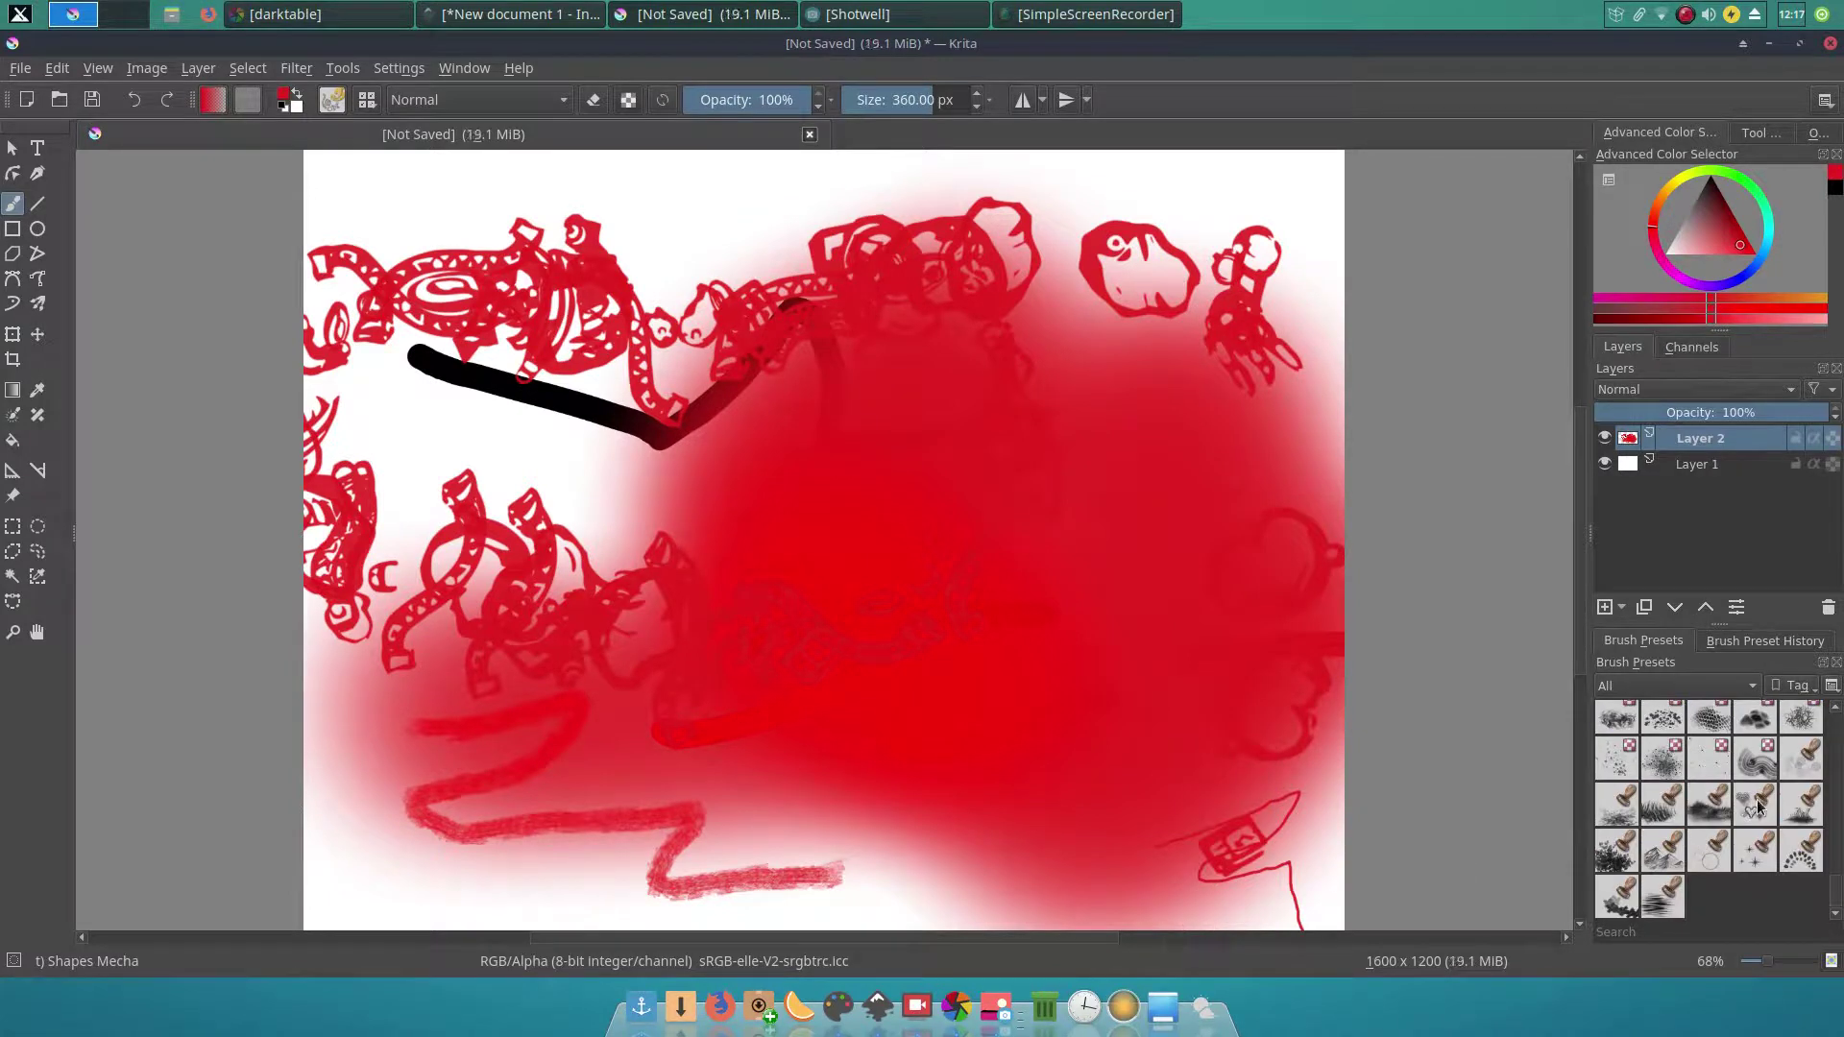
{"action": "left_click", "coordinate": [1759, 810]}
{"action": "mouse_move", "coordinate": [960, 663]}
{"action": "left_mouse_down"}
{"action": "mouse_move", "coordinate": [669, 735]}
{"action": "mouse_move", "coordinate": [471, 624]}
{"action": "mouse_move", "coordinate": [733, 453]}
{"action": "mouse_move", "coordinate": [1194, 576]}
{"action": "left_mouse_up"}
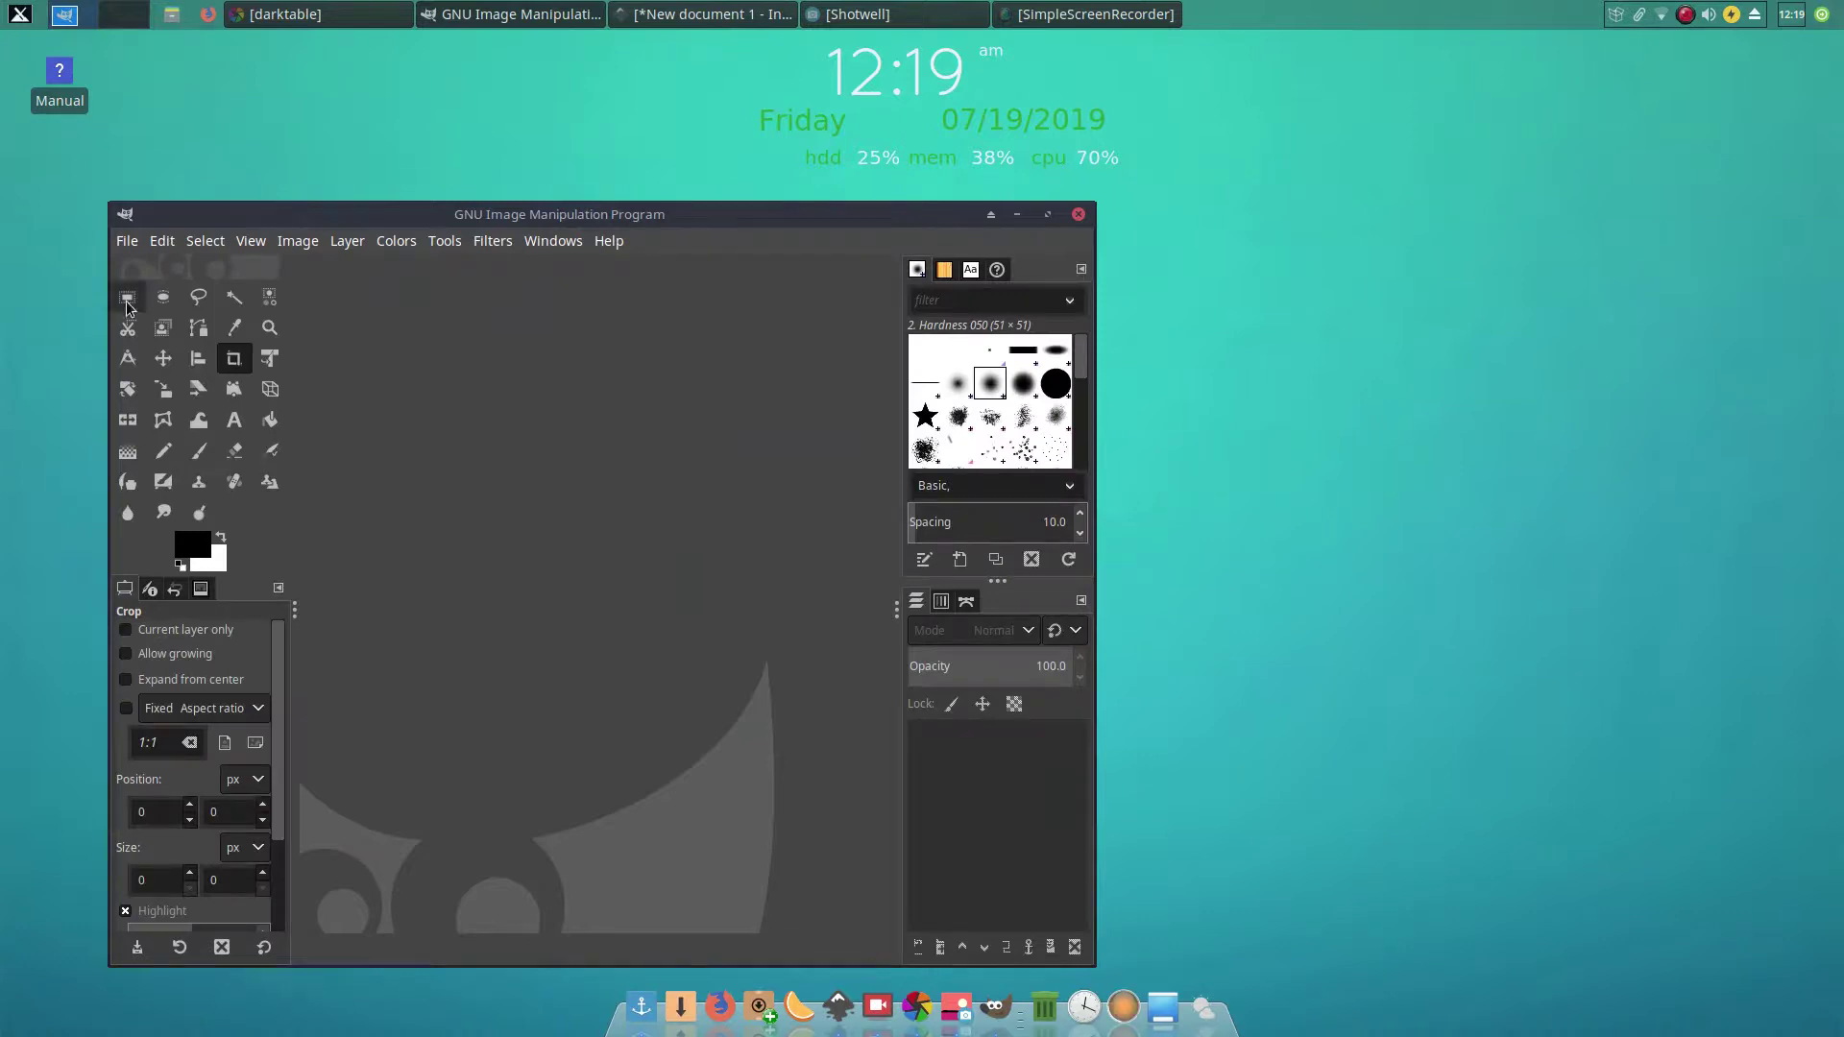
Step: Via File > Open, preview the Recently Used wallpapers and open cool-wallpaper-13.jpg
{"action": "left_click", "coordinate": [134, 246]}
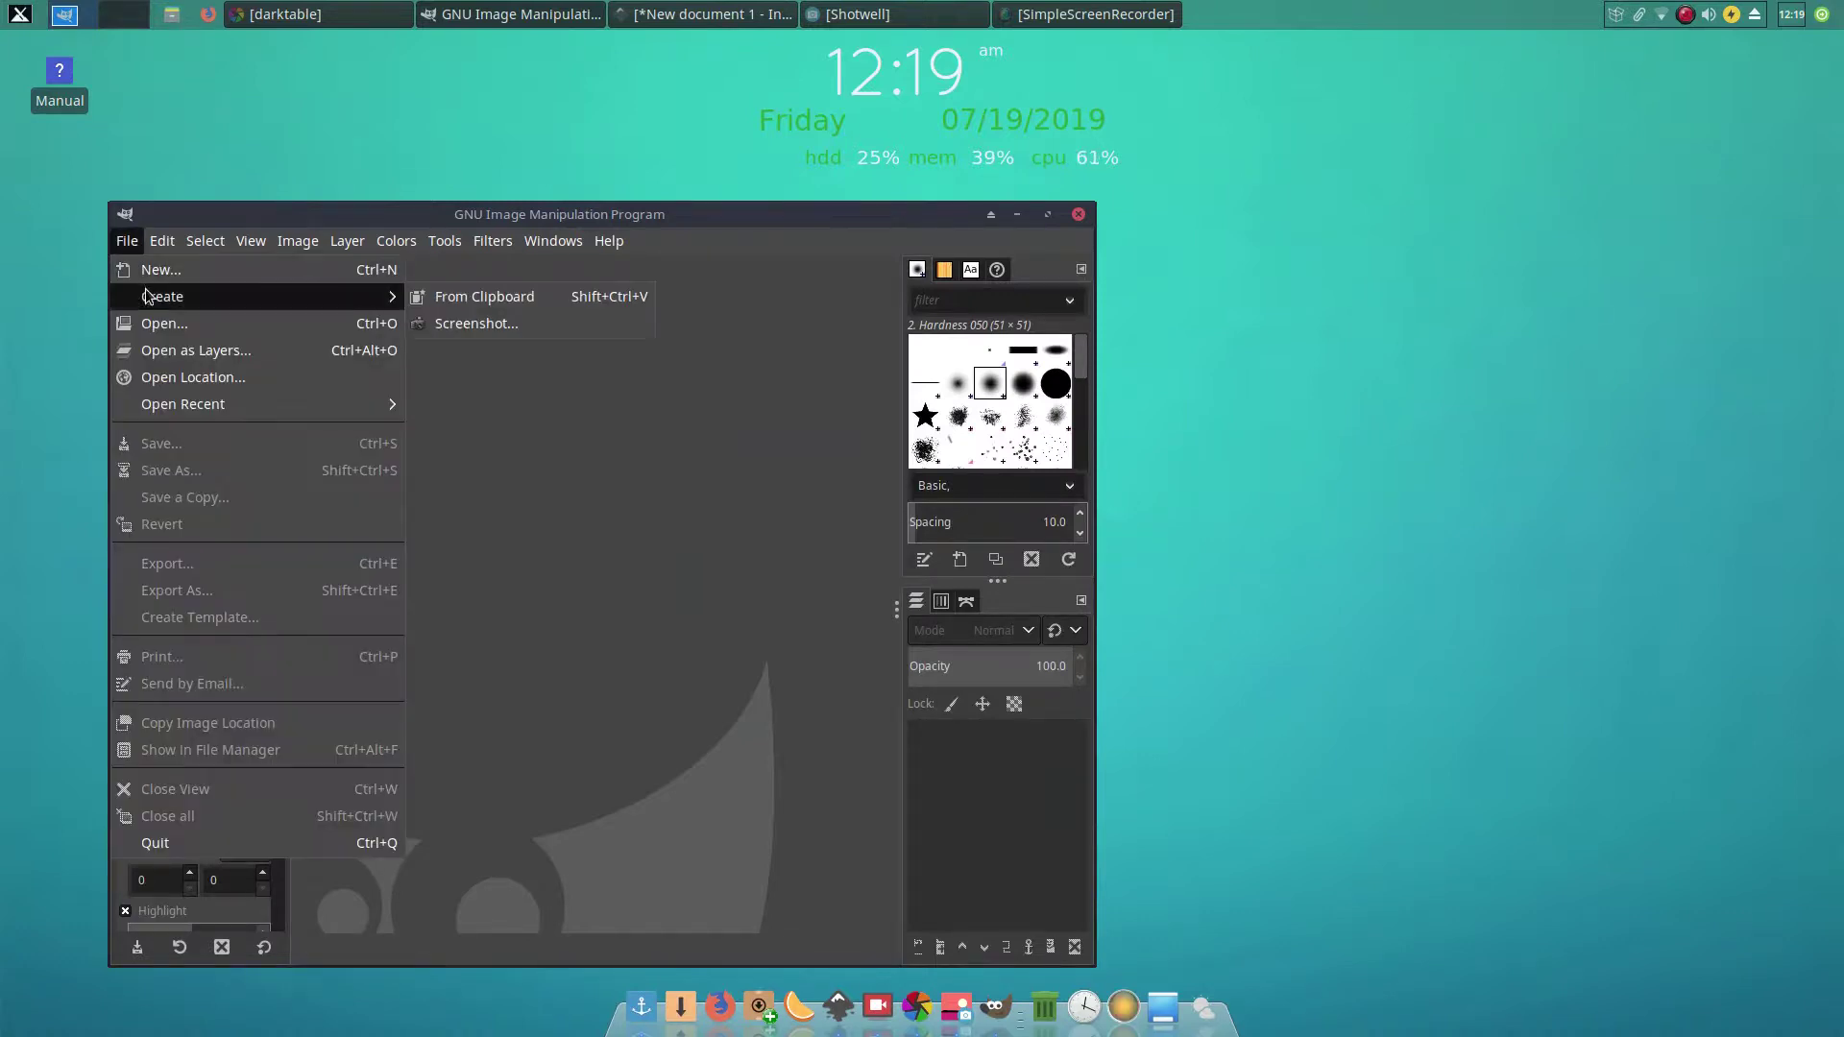
{"action": "left_click", "coordinate": [165, 331]}
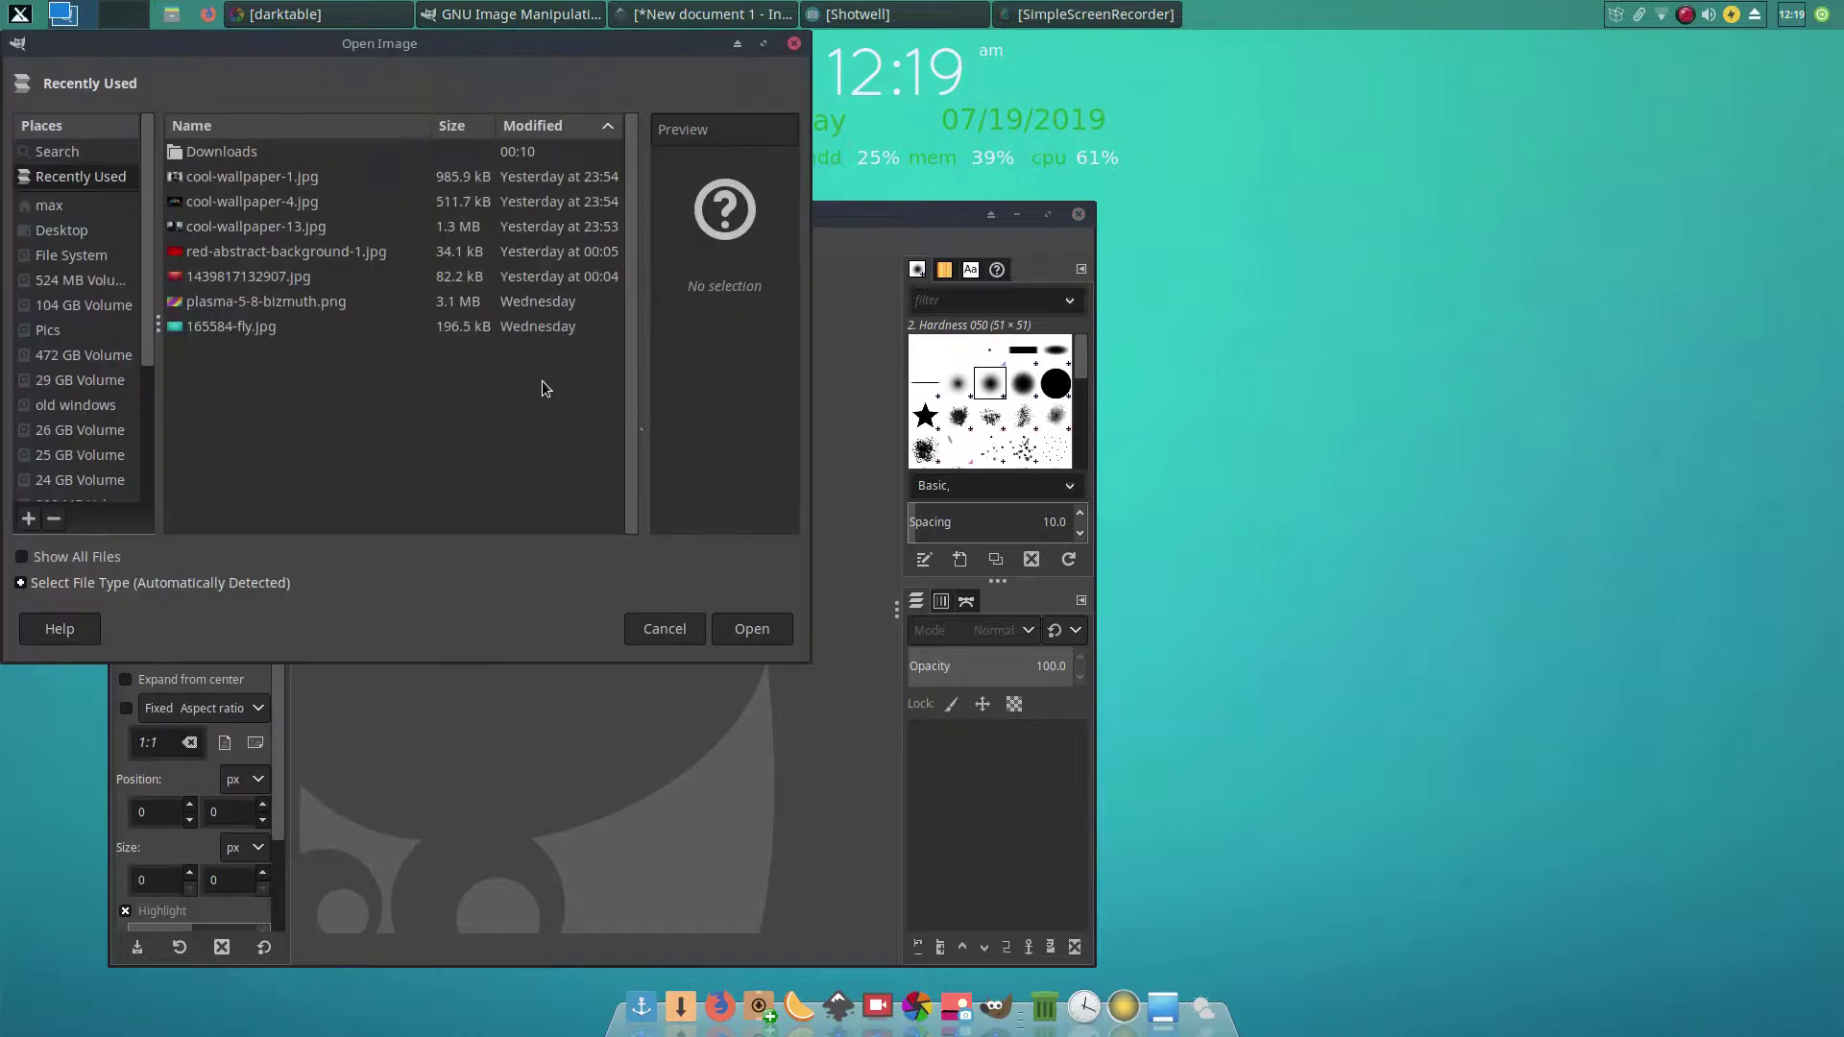
{"action": "left_click", "coordinate": [222, 184]}
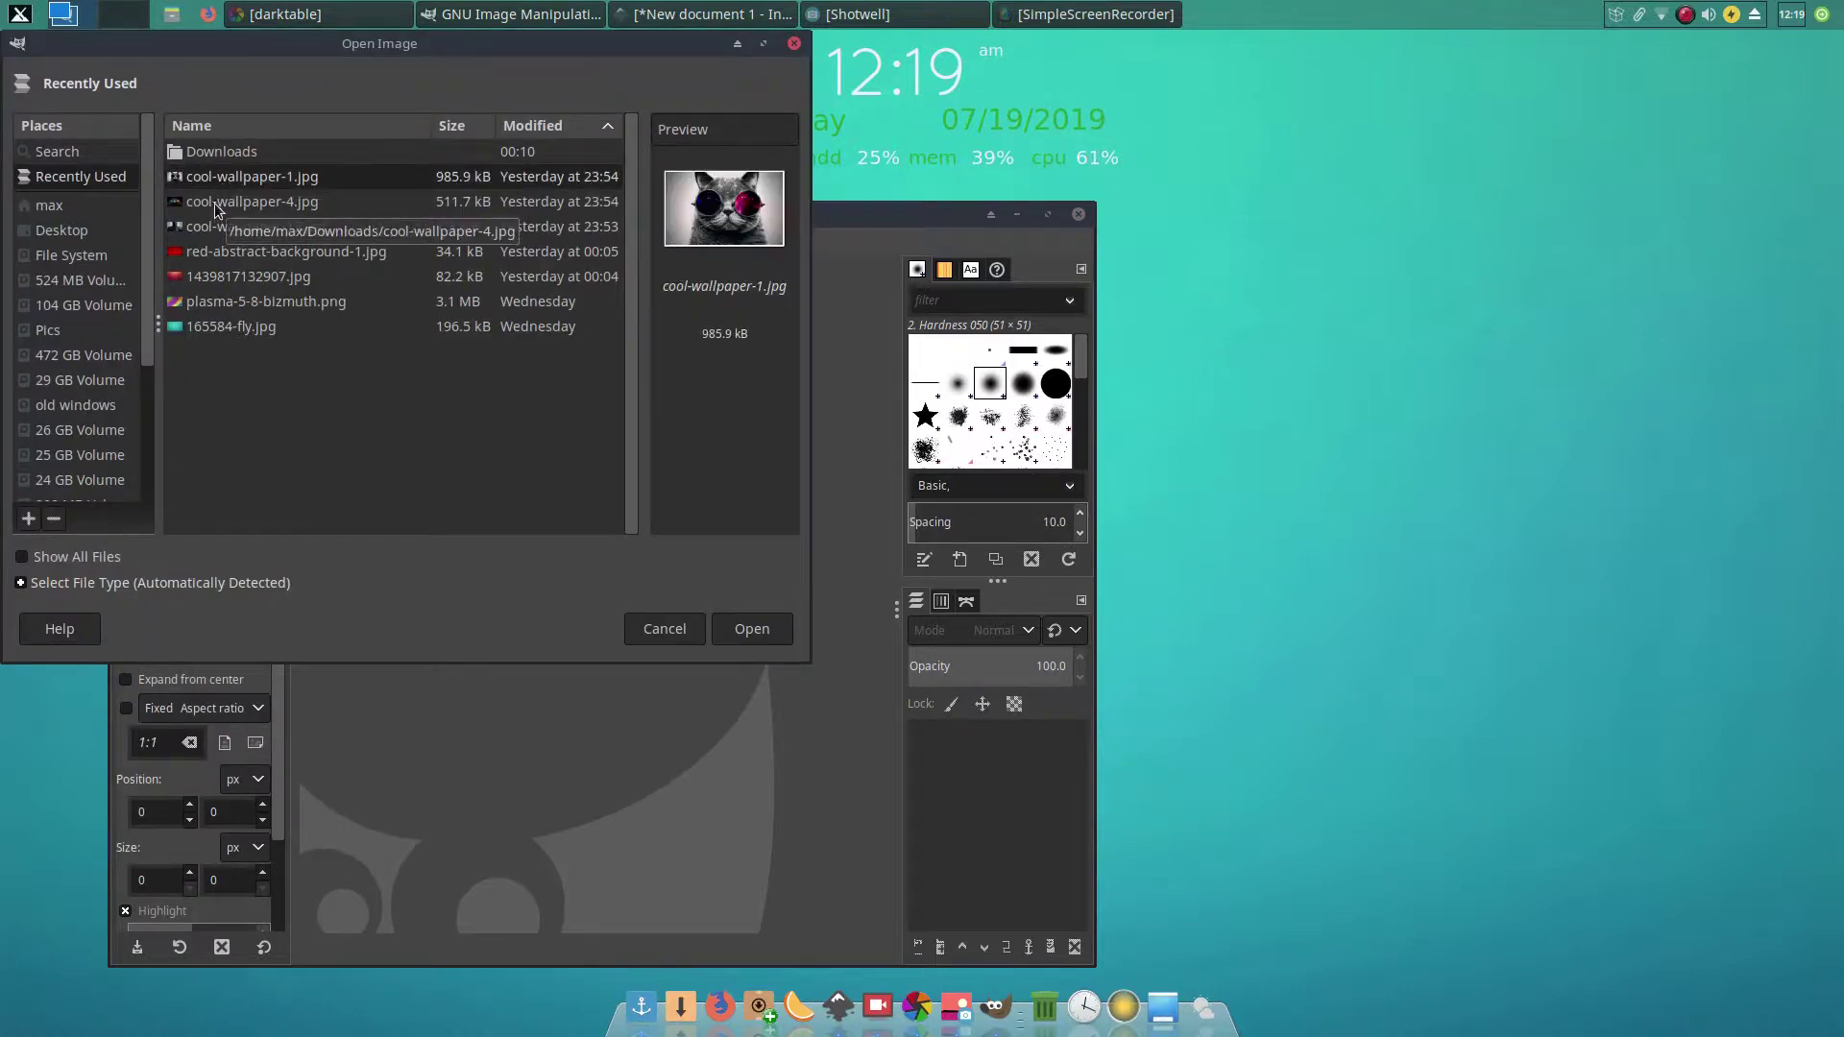
{"action": "left_click", "coordinate": [215, 204]}
{"action": "left_click", "coordinate": [225, 226]}
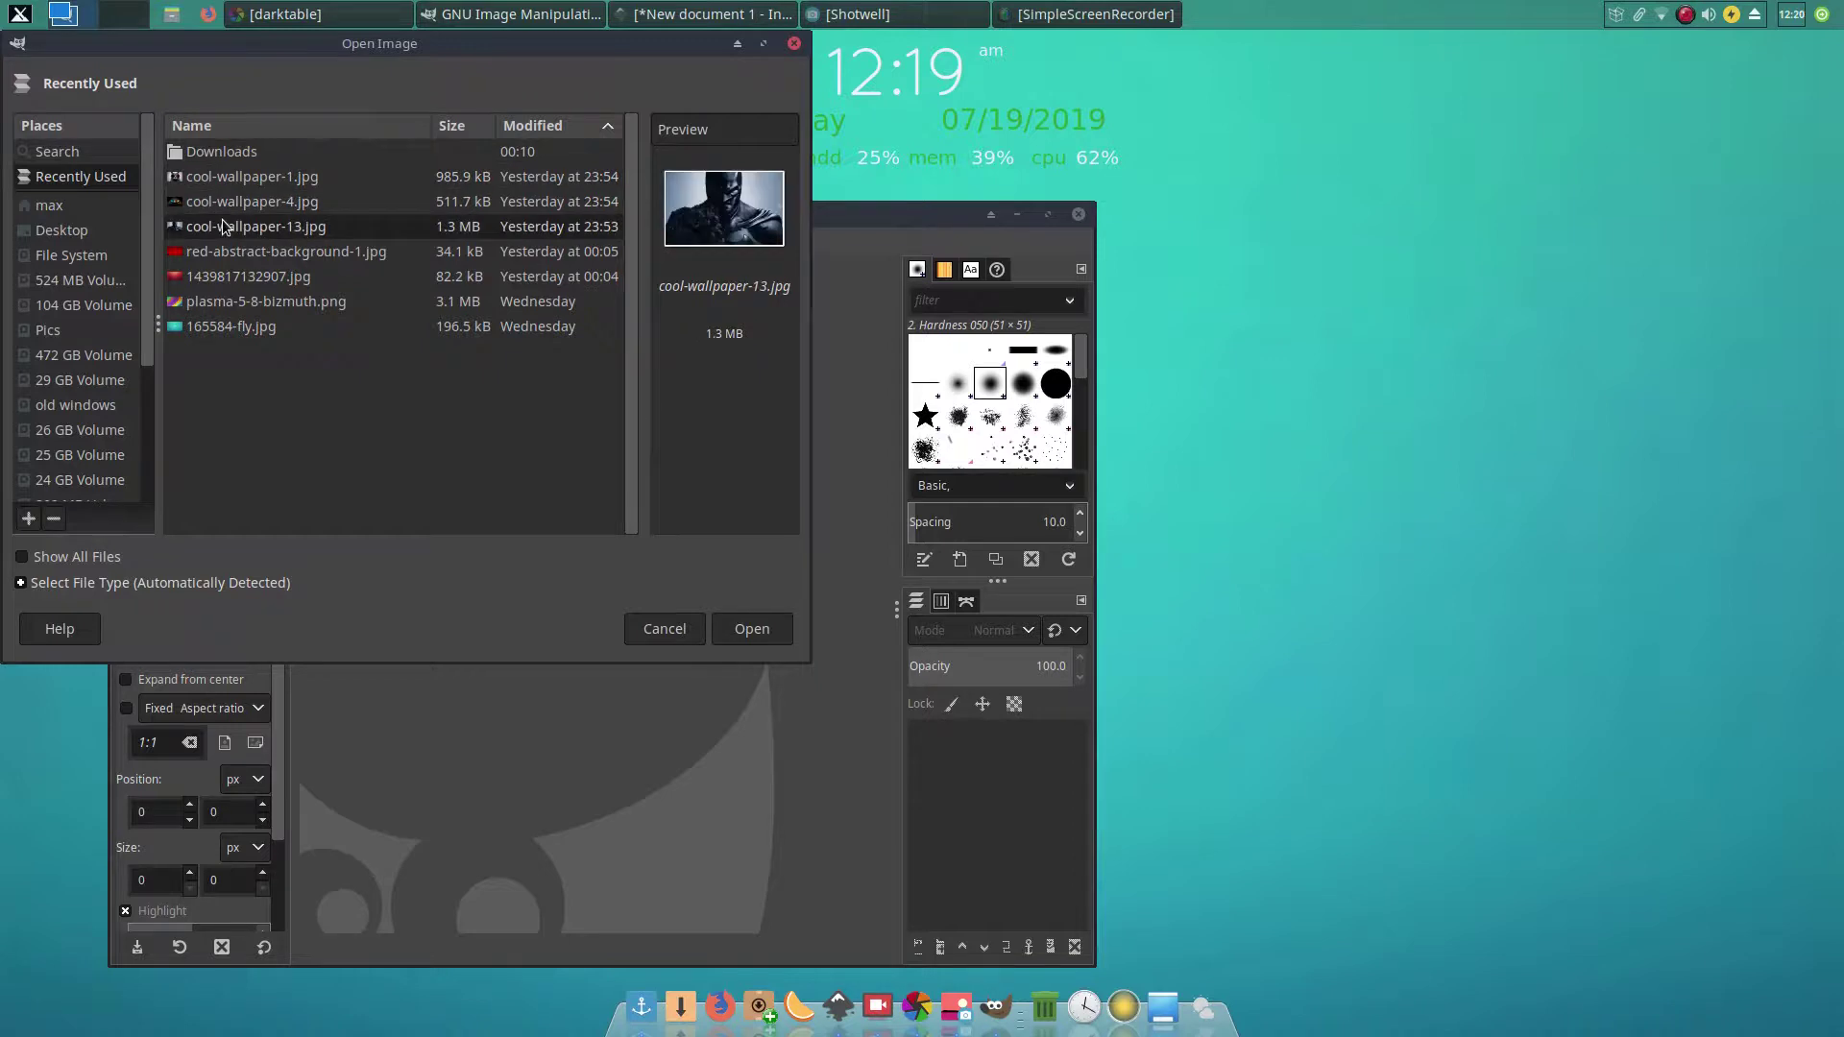
{"action": "left_click", "coordinate": [750, 629]}
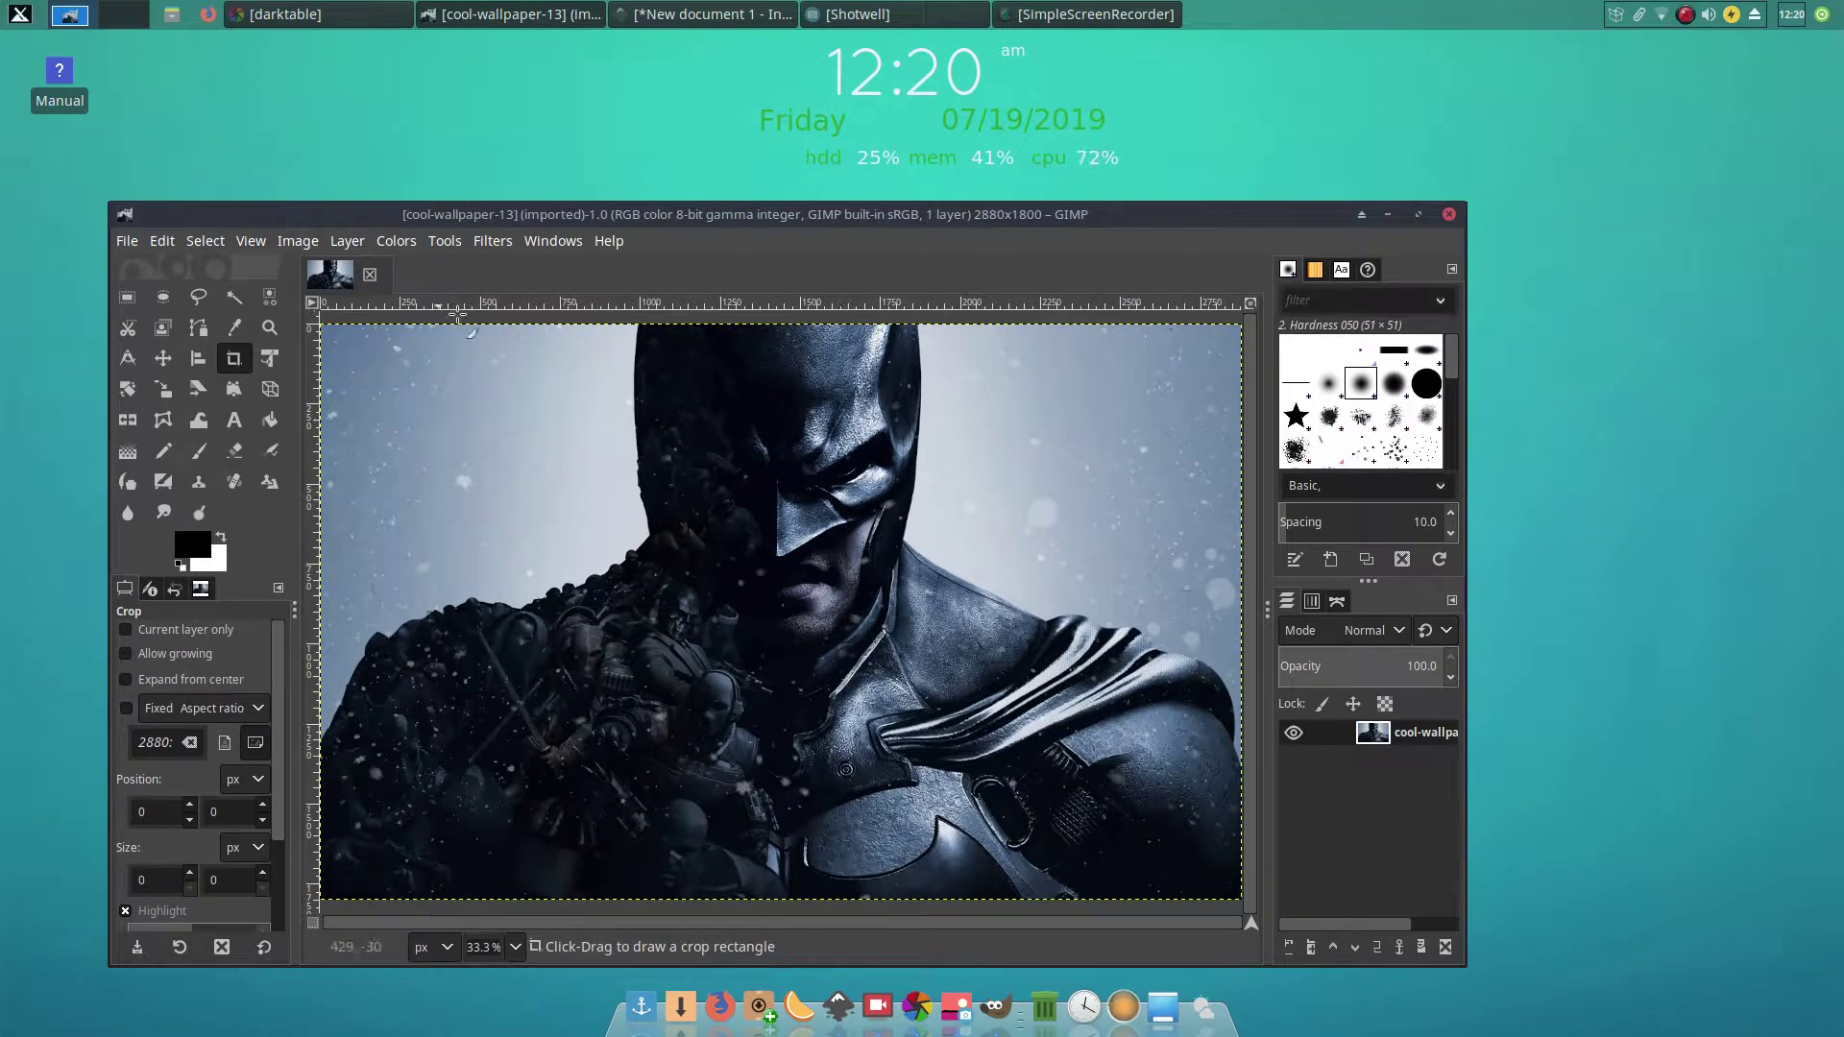
Step: Use Hue-Saturation to set Hue 21.1, Lightness -6.6 and Saturation 18.2 on the Batman photo
{"action": "left_click", "coordinate": [396, 241]}
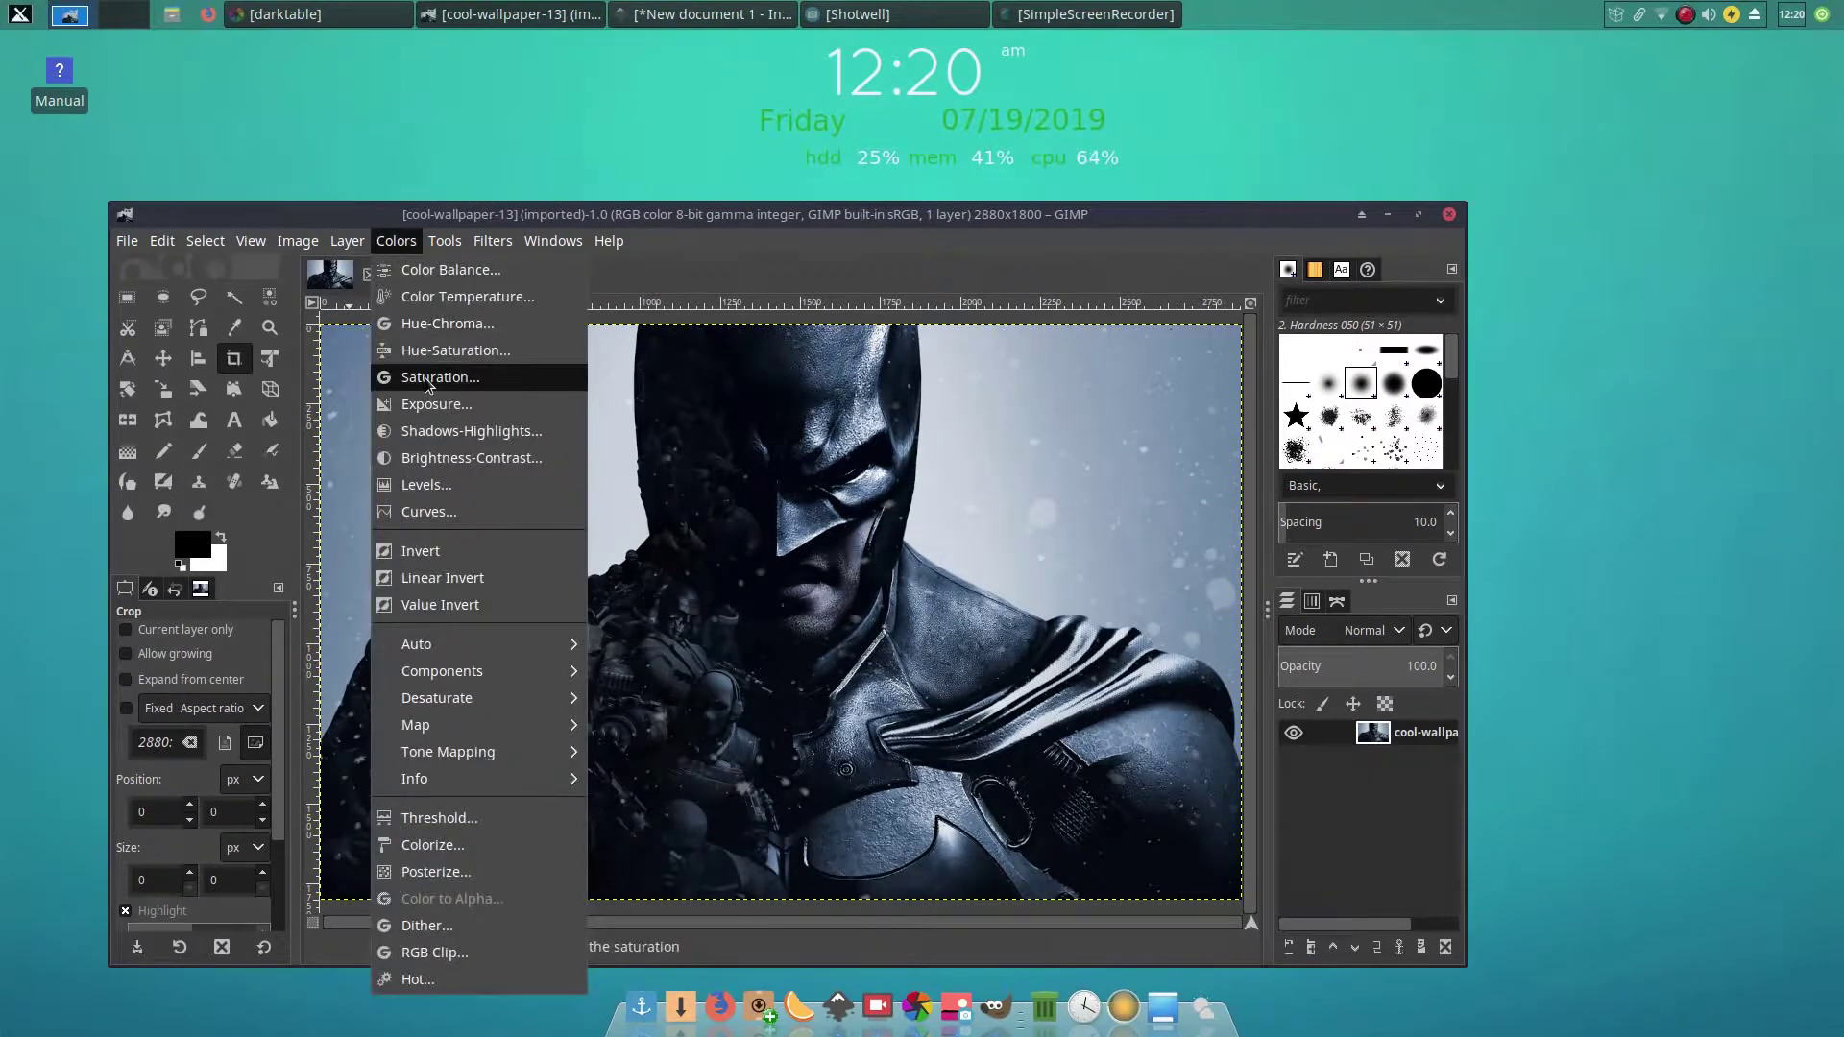
{"action": "left_click", "coordinate": [424, 349]}
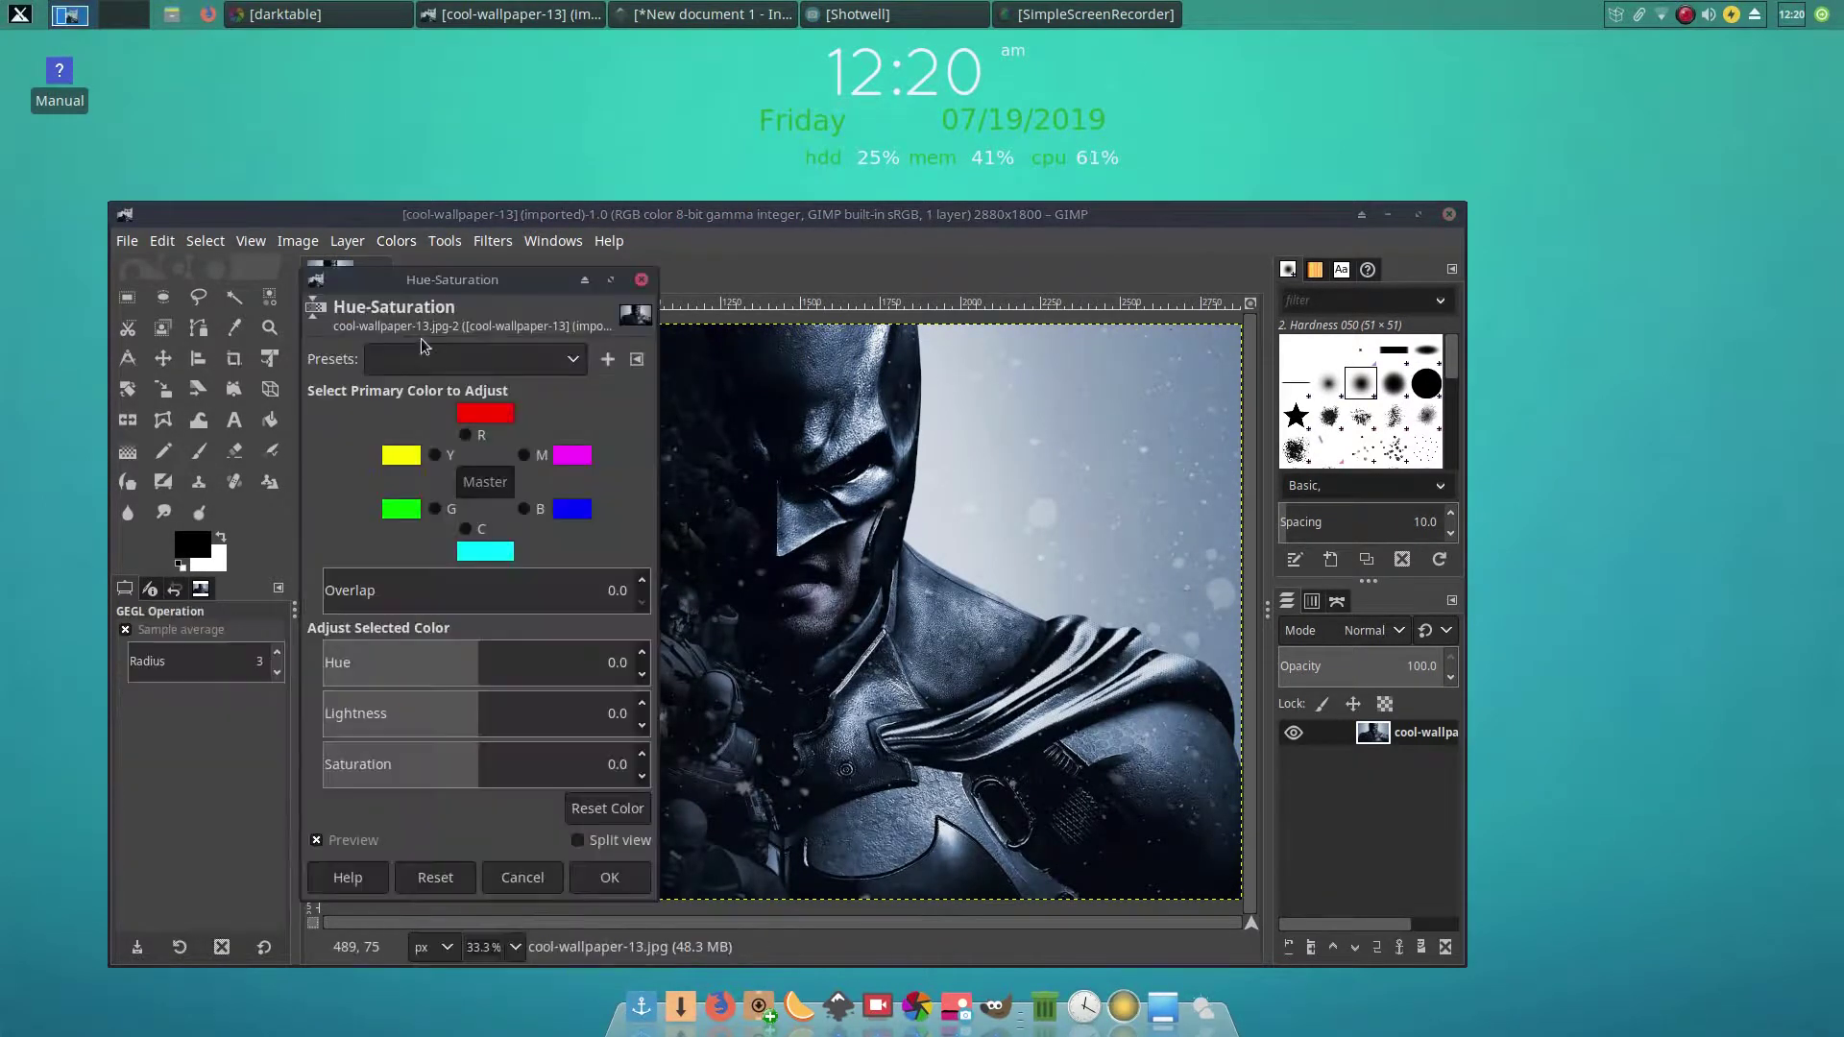
{"action": "left_click_drag", "start_coordinate": [555, 290], "coordinate": [1358, 243]}
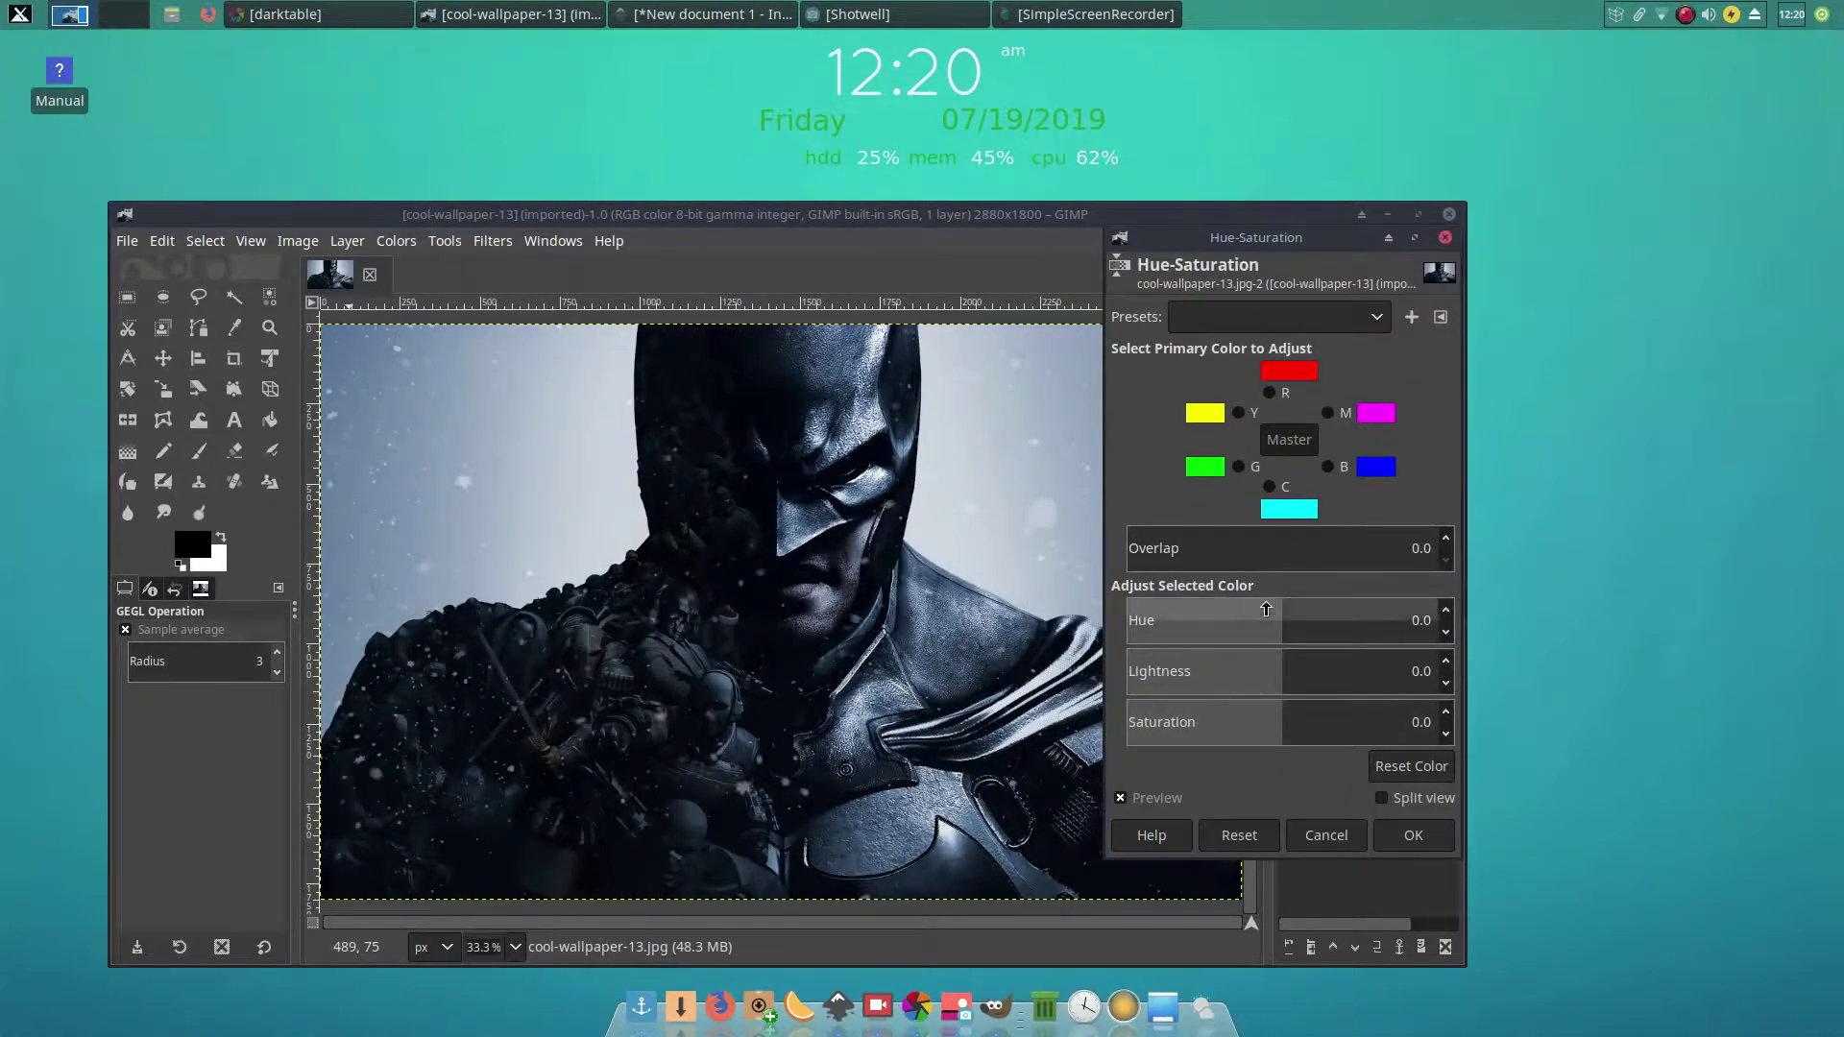
{"action": "left_click", "coordinate": [1277, 620]}
{"action": "left_click_drag", "start_coordinate": [1277, 621], "coordinate": [1201, 677]}
{"action": "left_click_drag", "start_coordinate": [1327, 730], "coordinate": [1450, 727]}
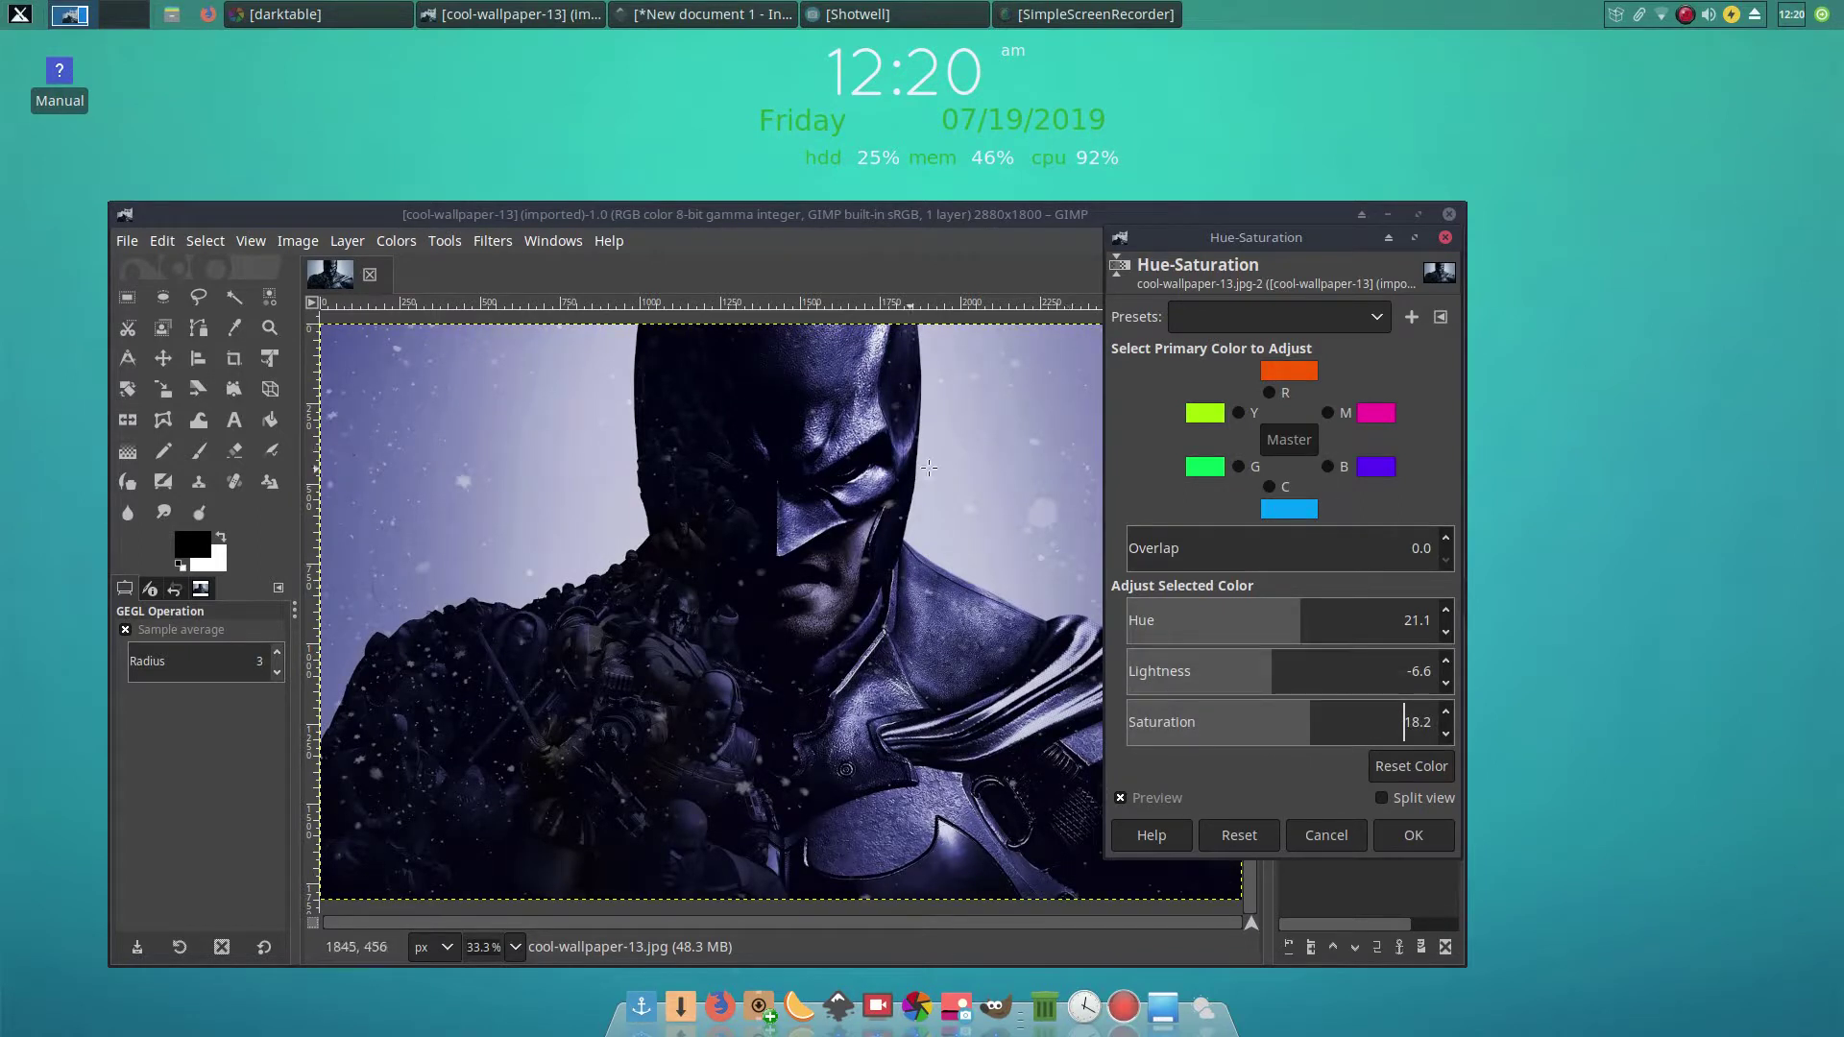
Step: Apply the purple tint and sketch a rough outline with the Foreground Select tool
{"action": "left_click", "coordinate": [161, 329]}
{"action": "left_click_drag", "start_coordinate": [535, 563], "coordinate": [443, 448]}
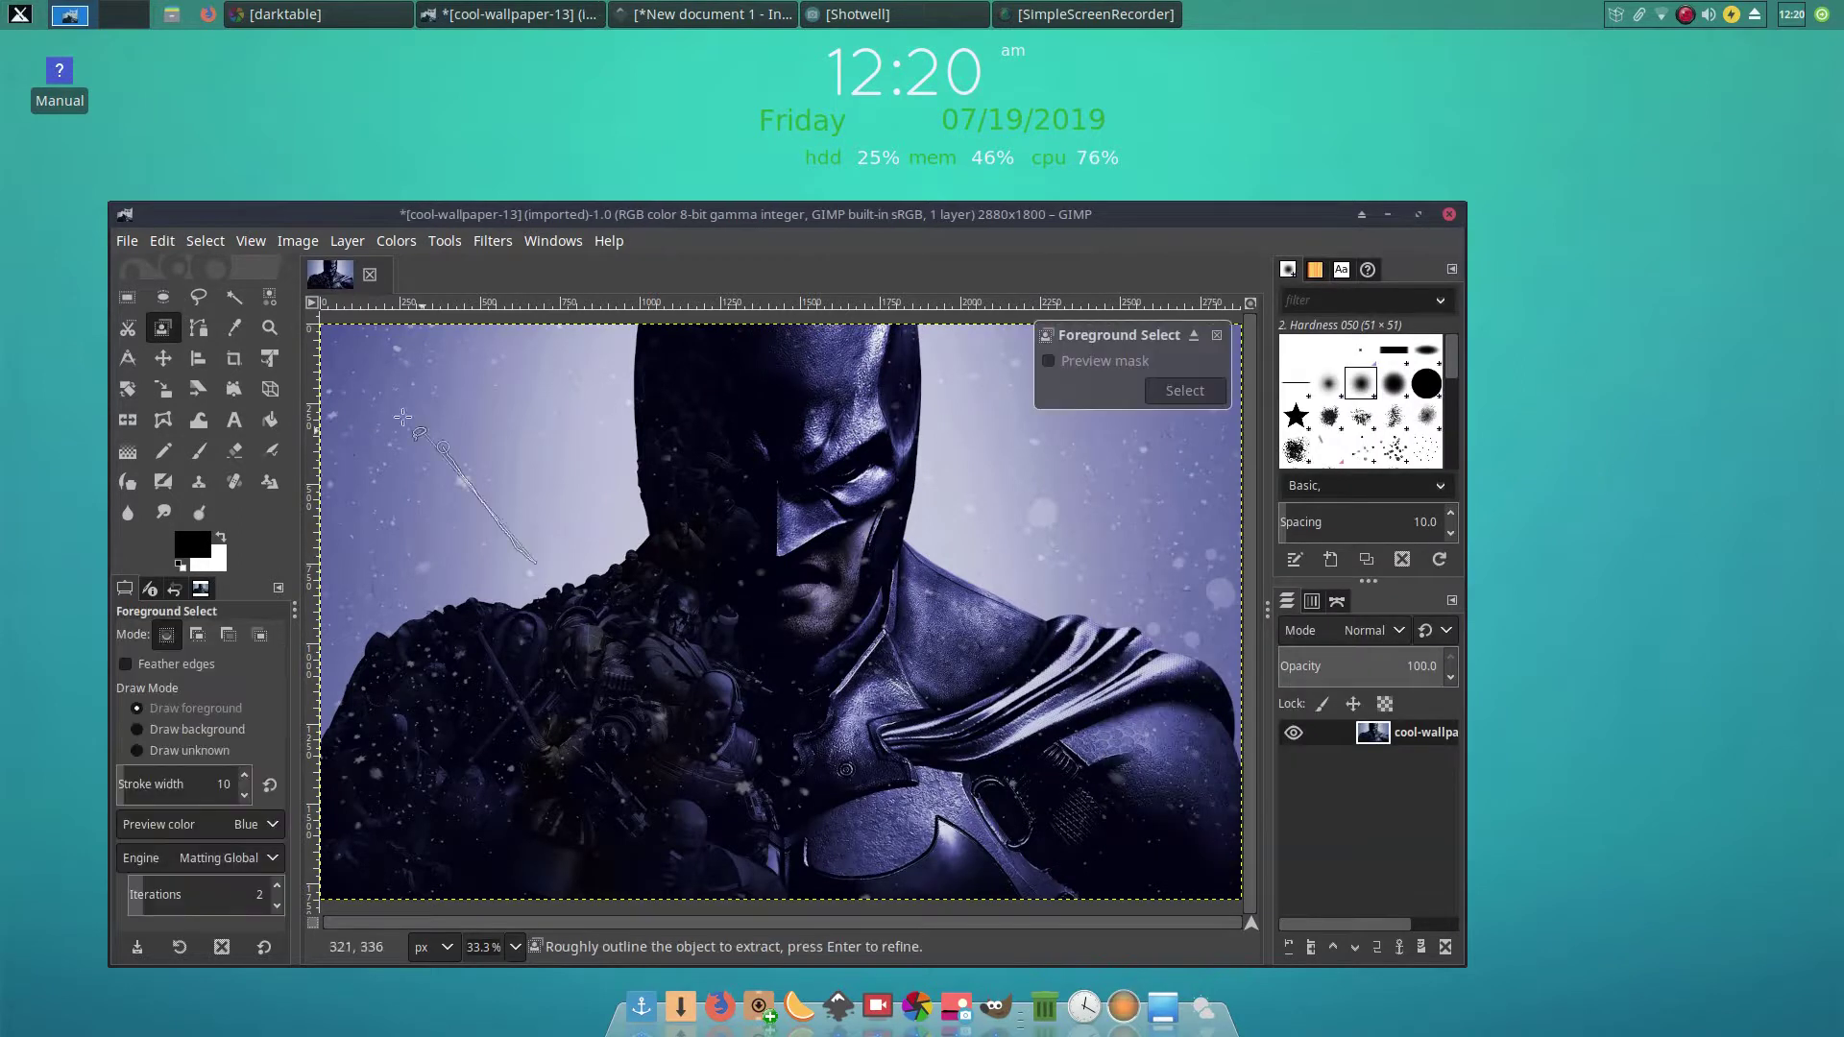
{"action": "left_click", "coordinate": [551, 421]}
{"action": "left_click", "coordinate": [454, 380]}
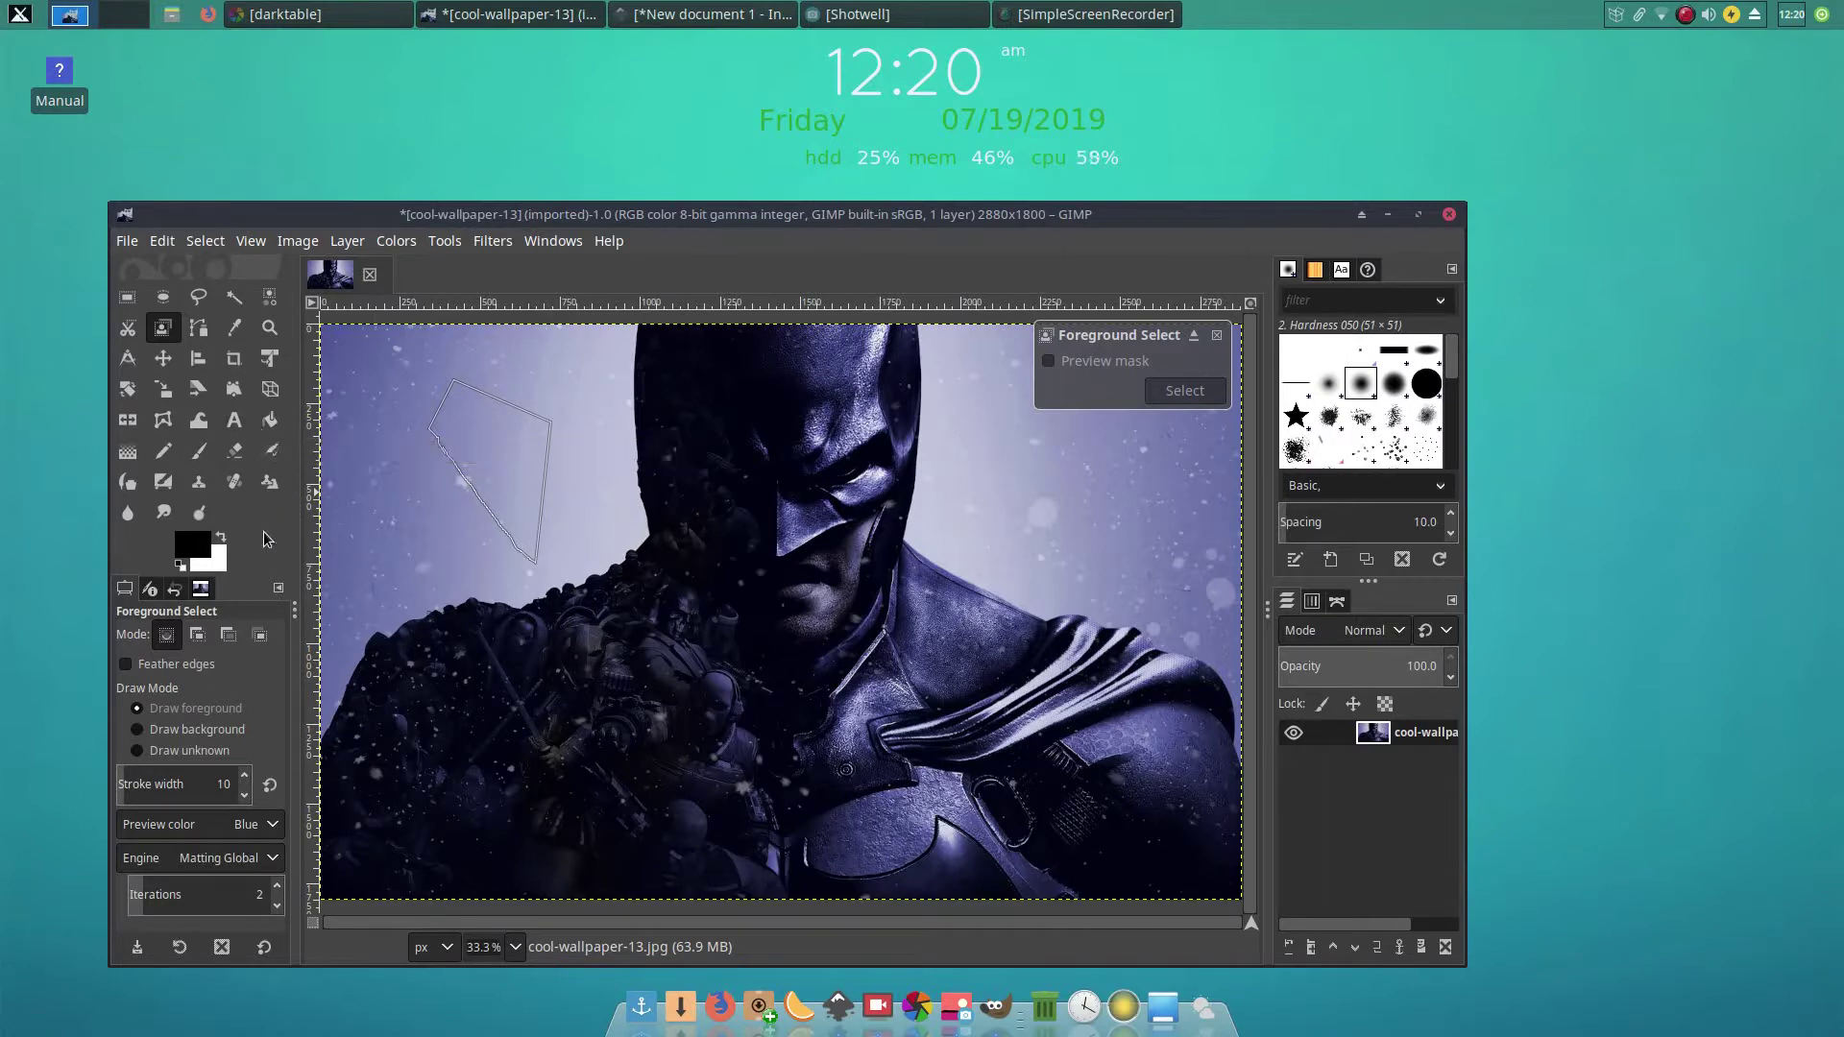
Step: Smear a diagonal streak across Batman's face with the Smudge tool
{"action": "left_click", "coordinate": [165, 511]}
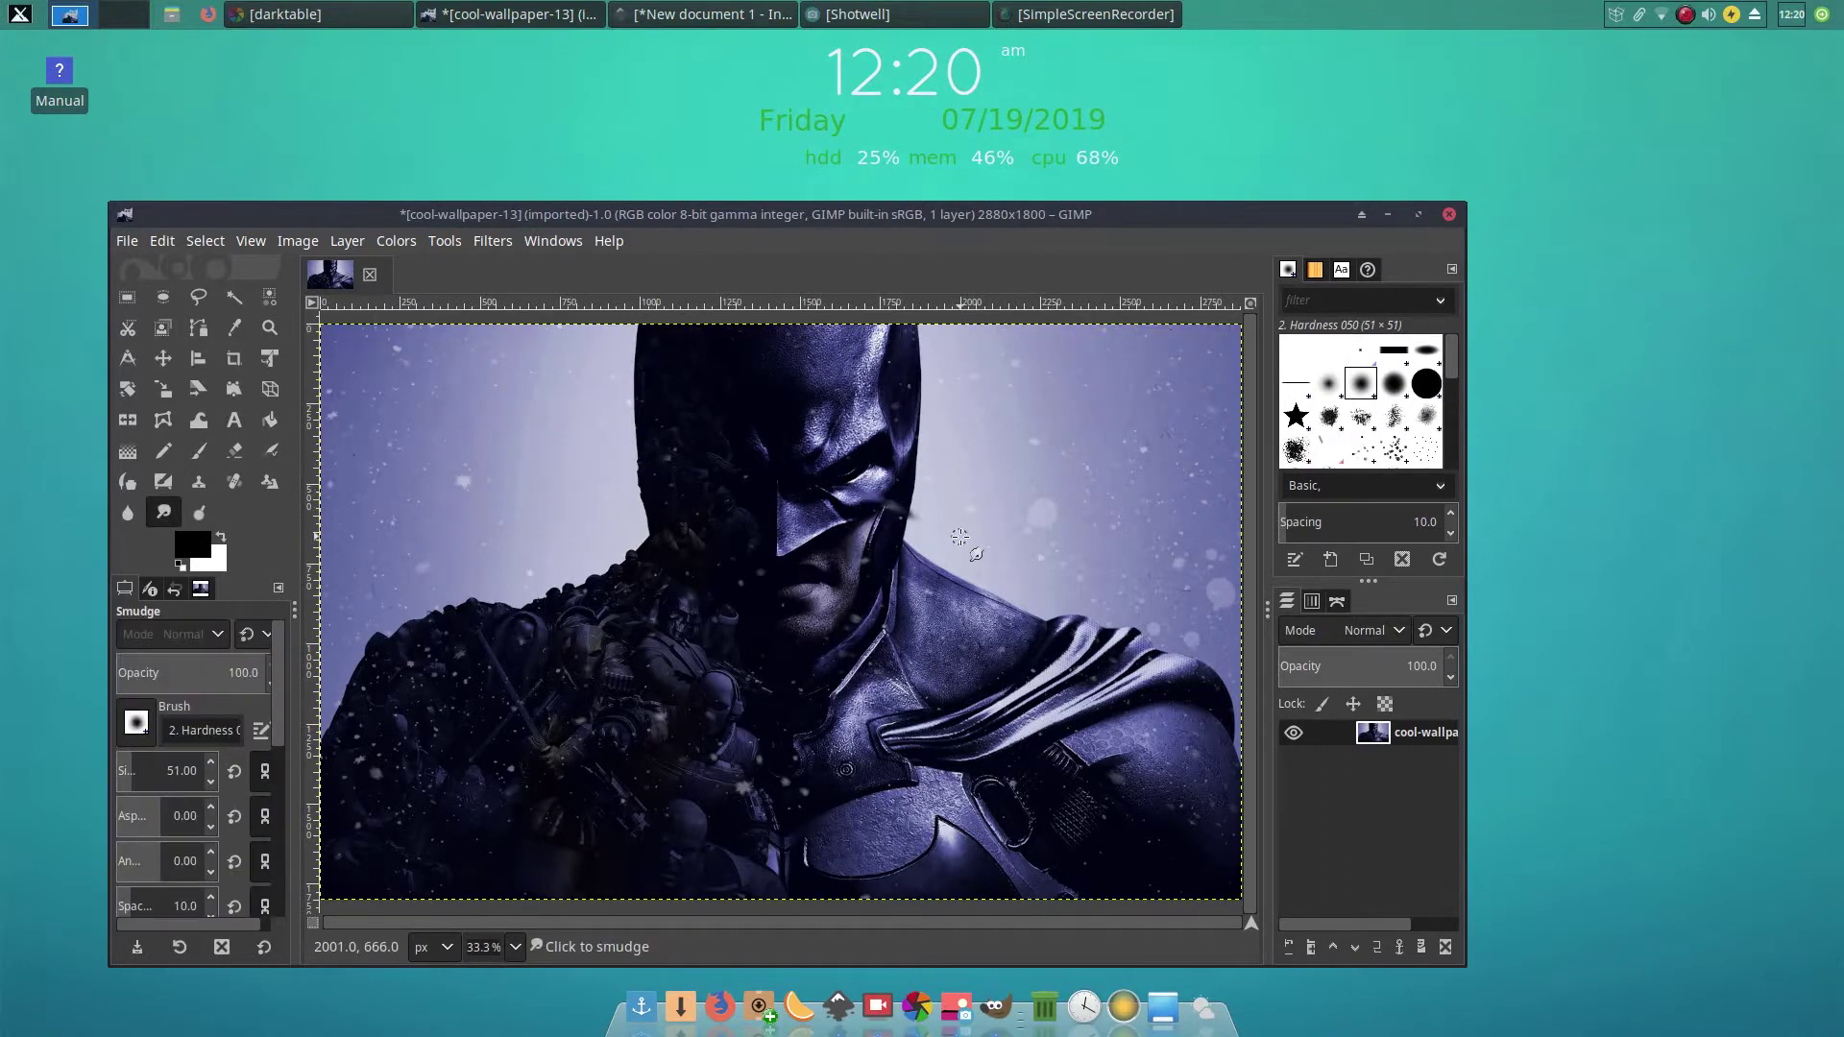
{"action": "left_click", "coordinate": [959, 536]}
{"action": "mouse_move", "coordinate": [906, 449]}
{"action": "left_mouse_down"}
{"action": "mouse_move", "coordinate": [845, 528]}
{"action": "mouse_move", "coordinate": [876, 457]}
{"action": "mouse_move", "coordinate": [912, 456]}
{"action": "mouse_move", "coordinate": [834, 520]}
{"action": "mouse_move", "coordinate": [897, 517]}
{"action": "mouse_move", "coordinate": [852, 549]}
{"action": "left_mouse_up"}
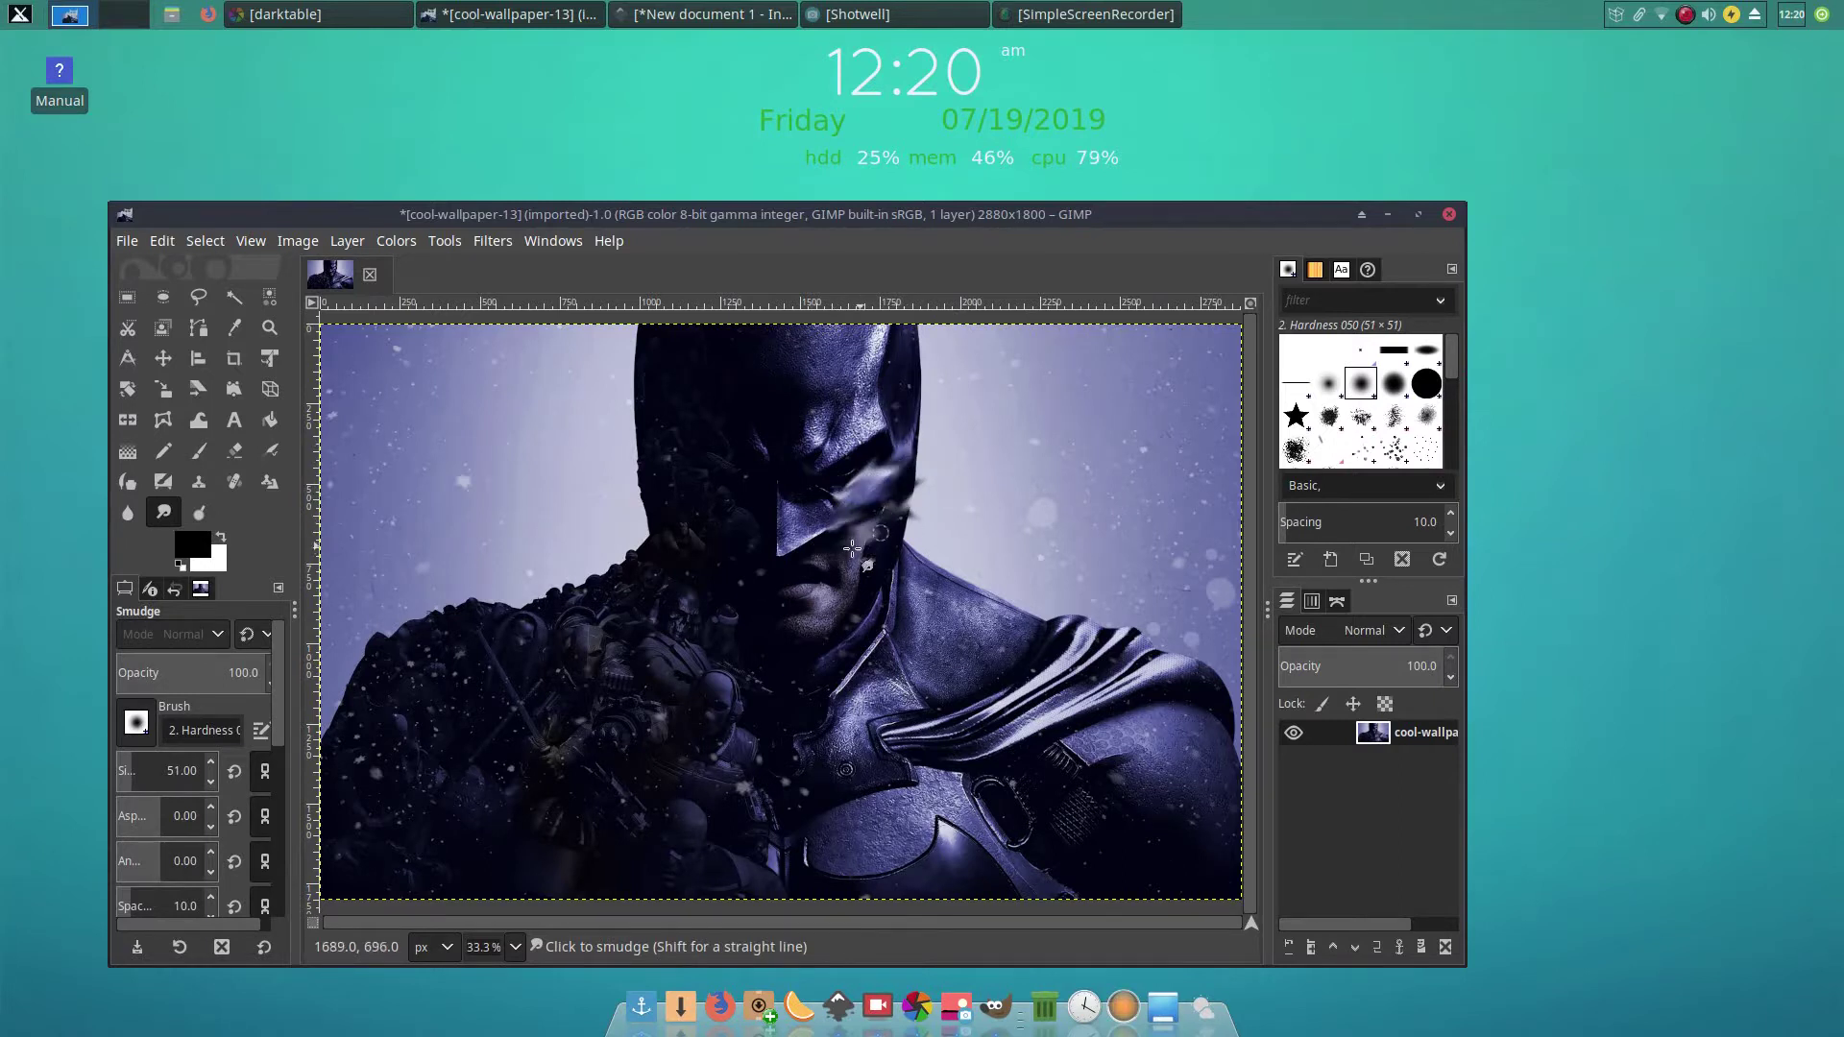
Step: Warp the photo's perspective by pulling its top corners inward
{"action": "left_click", "coordinate": [270, 389]}
{"action": "left_click", "coordinate": [465, 426]}
{"action": "left_click_drag", "start_coordinate": [466, 425], "coordinate": [531, 515]}
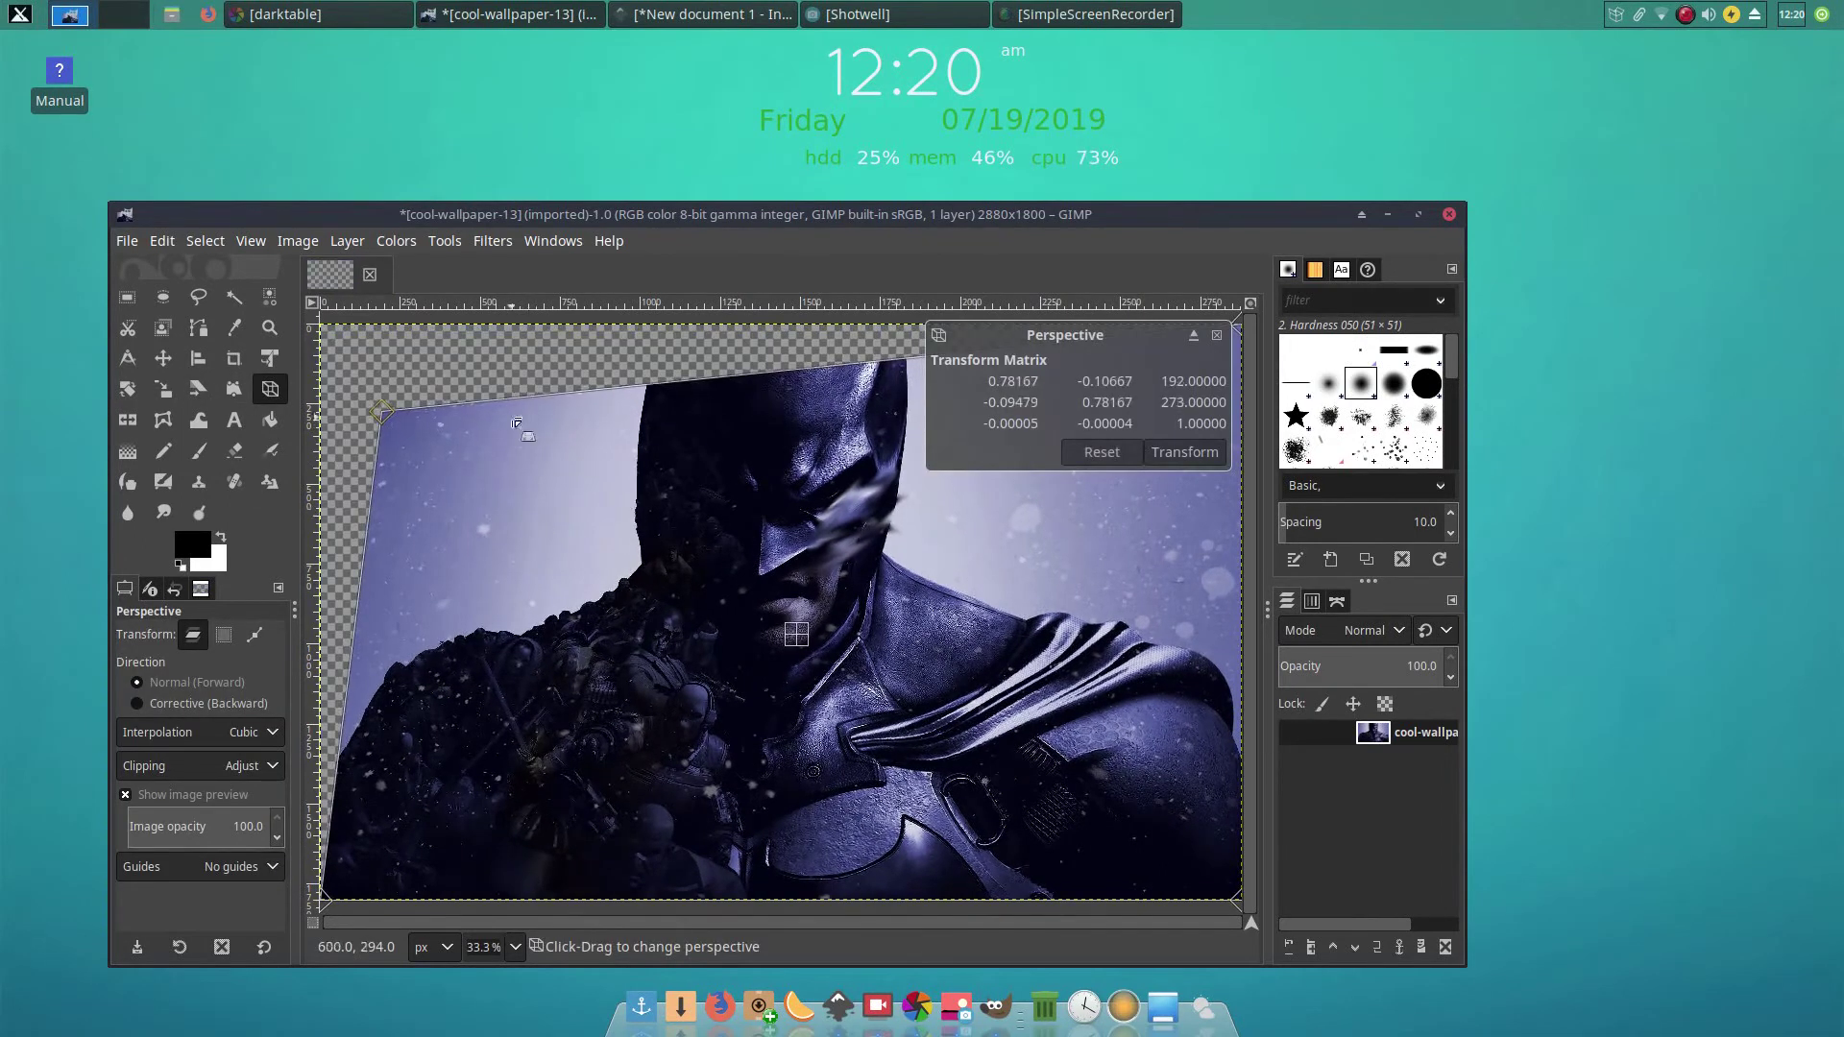
{"action": "left_click_drag", "start_coordinate": [517, 423], "coordinate": [561, 601]}
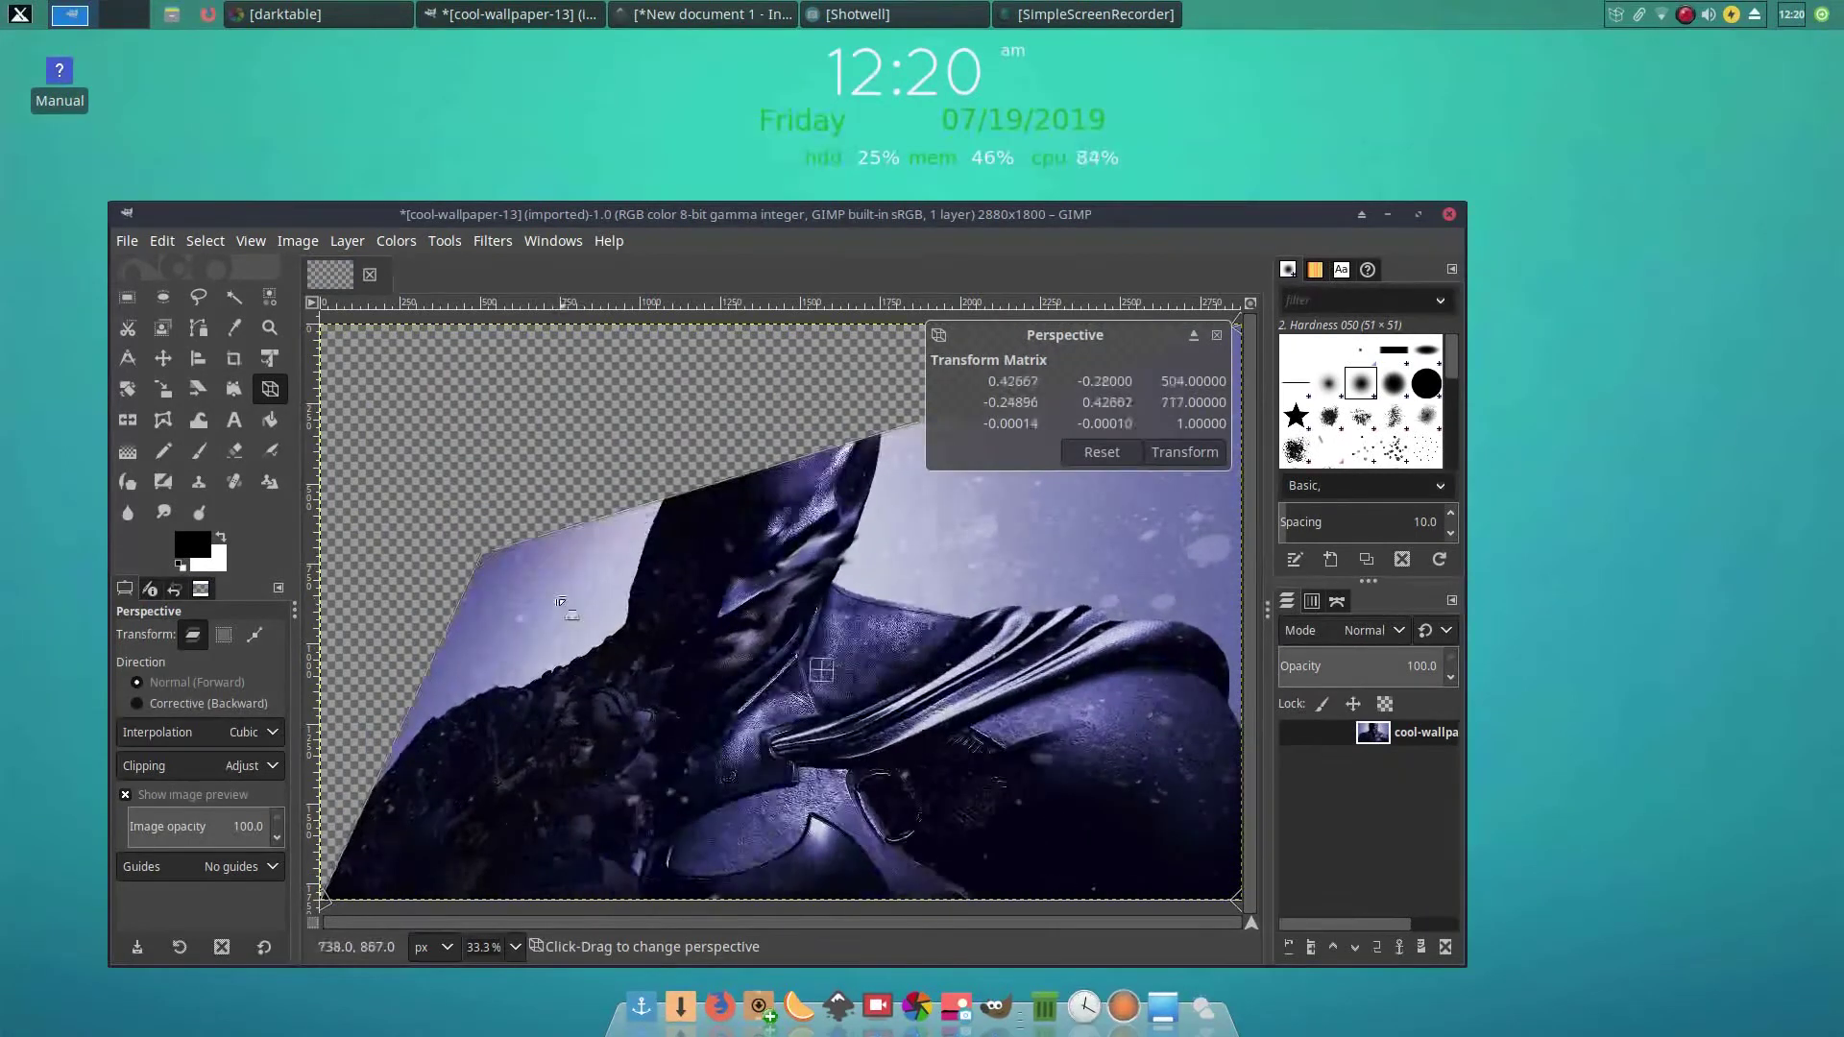